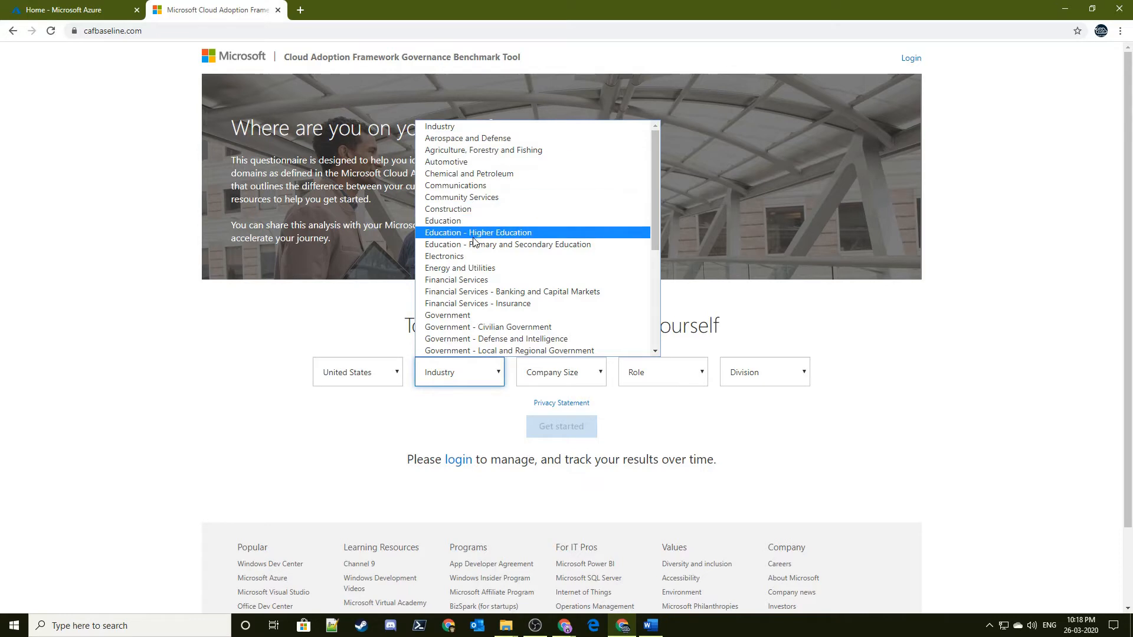
# Step: Set the industry to IT and Software and the company size to 50,000 + Employees
pyautogui.scroll(-2, 472, 209)
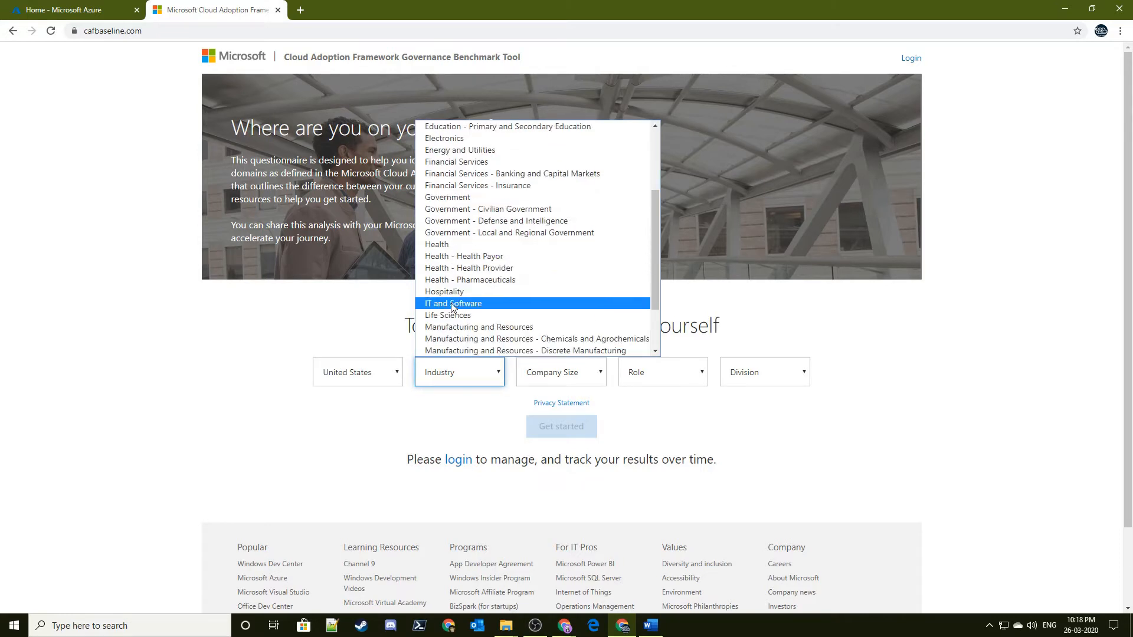
pyautogui.click(501, 303)
pyautogui.scroll(-2, 560, 300)
pyautogui.click(561, 289)
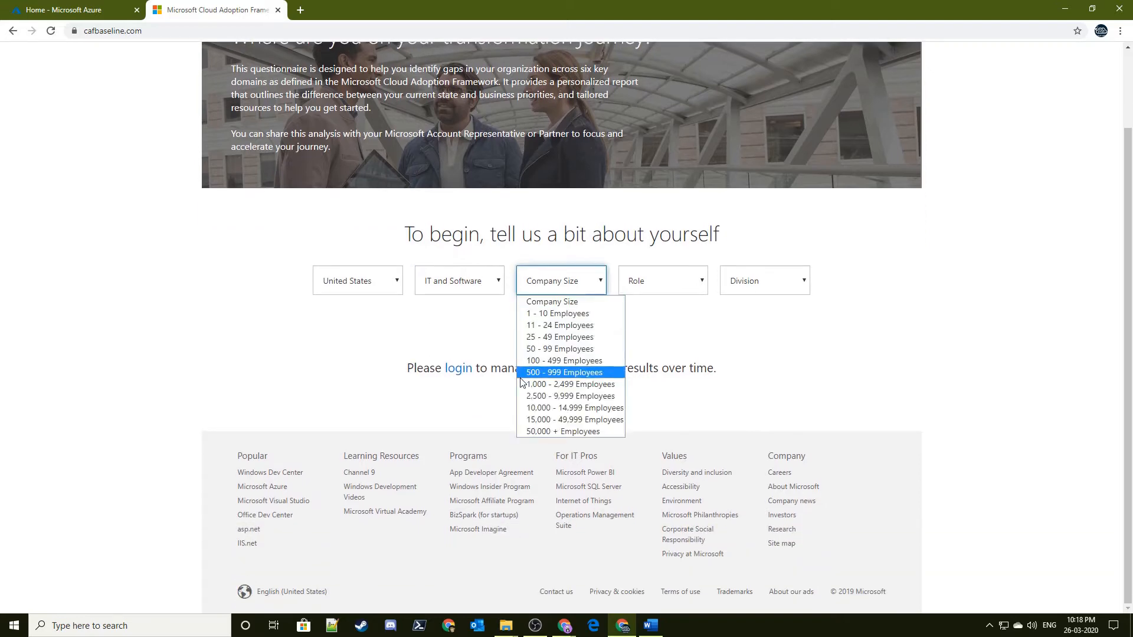
pyautogui.click(536, 429)
# Step: Set the role to Primary IT Implementer and the division to IT
pyautogui.click(673, 289)
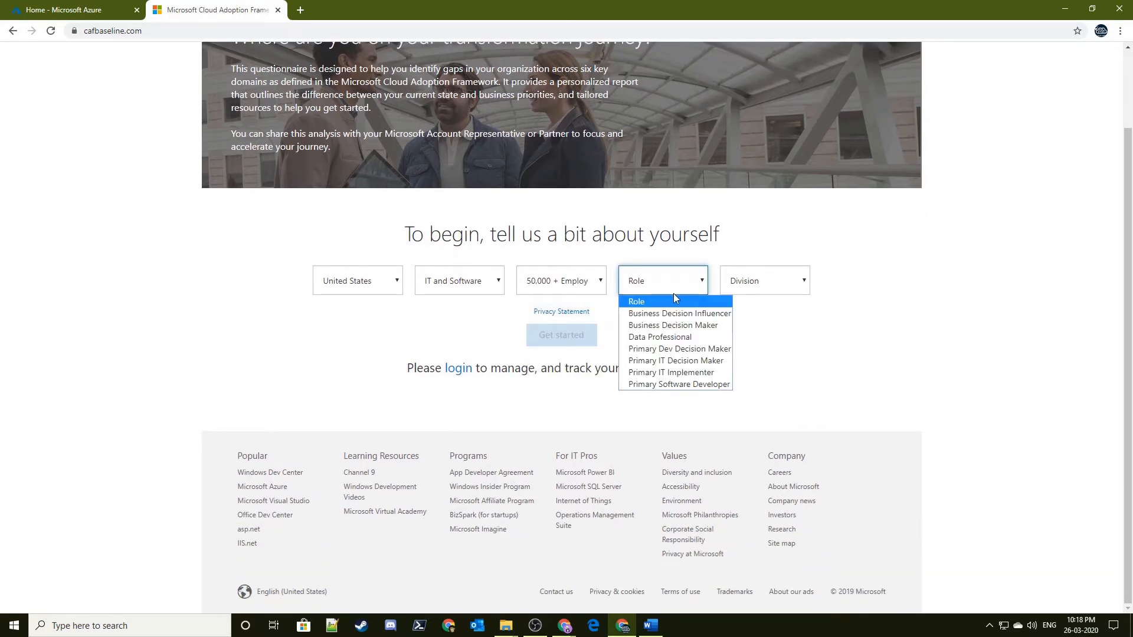
pyautogui.click(678, 374)
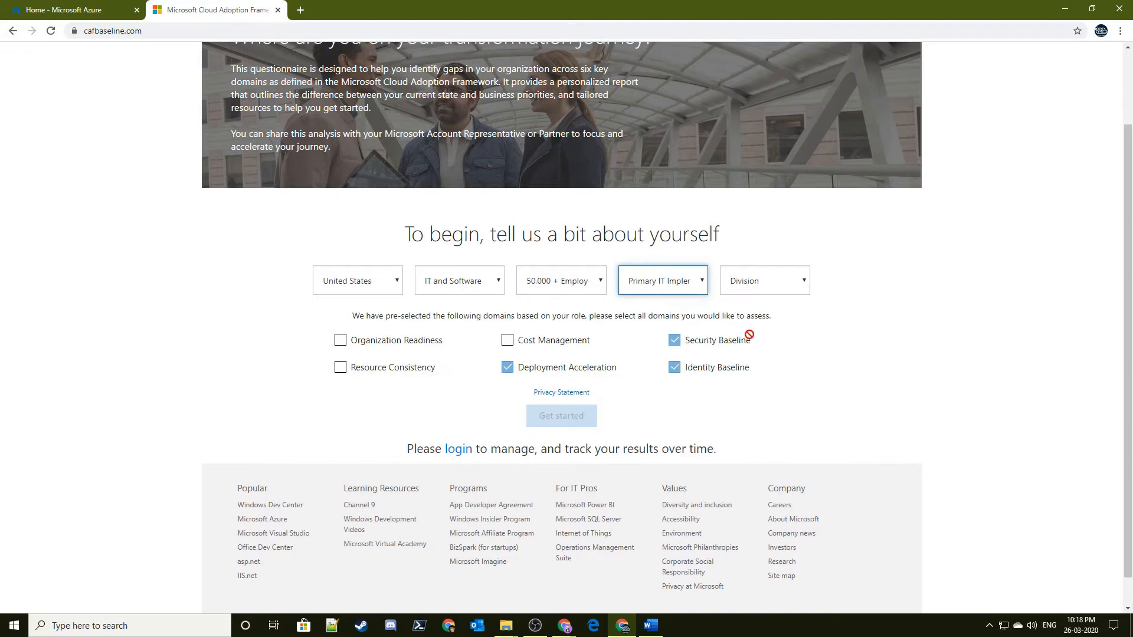
pyautogui.click(786, 356)
pyautogui.click(758, 287)
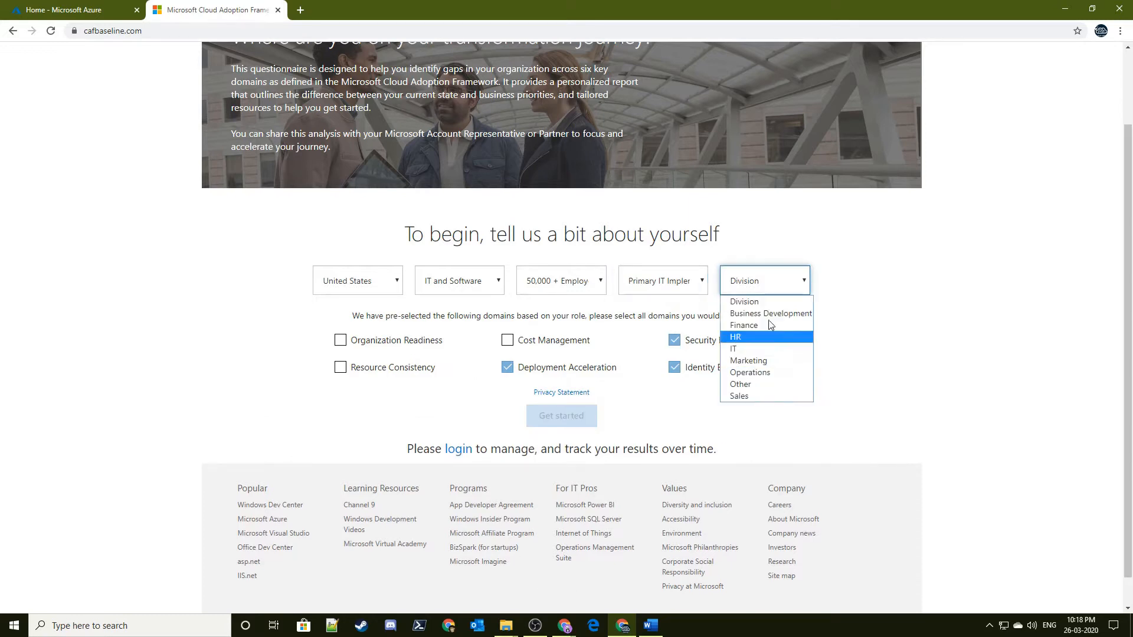
pyautogui.click(784, 345)
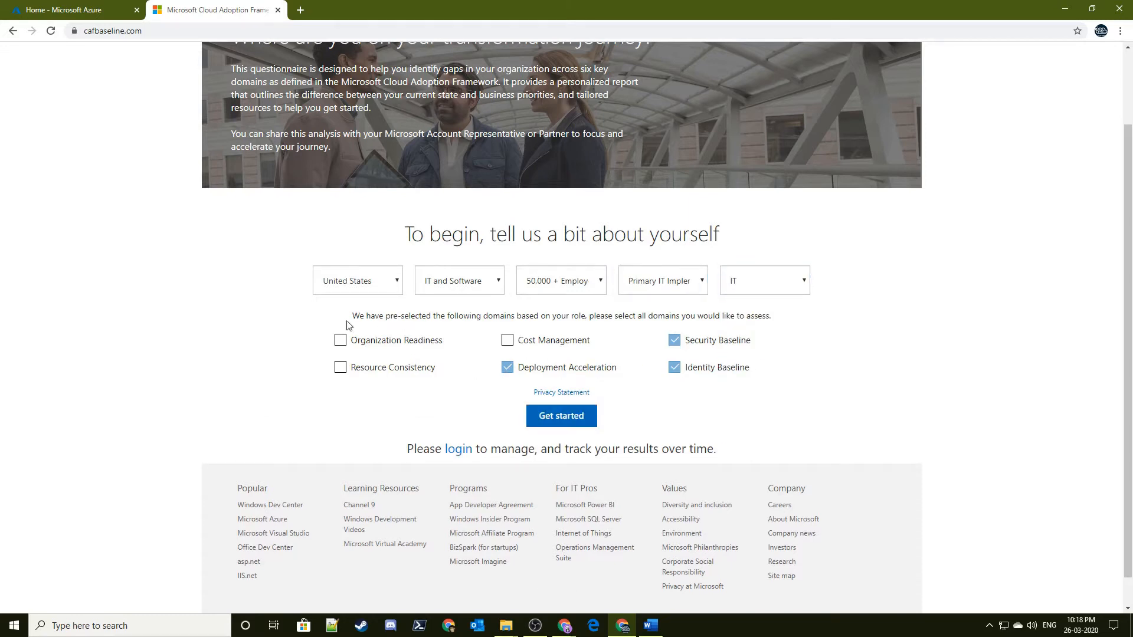
# Step: Add Organization Readiness, Resource Consistency and Cost Management to the domains to assess
pyautogui.click(694, 291)
pyautogui.click(851, 359)
pyautogui.click(350, 345)
pyautogui.click(351, 368)
pyautogui.click(511, 342)
# Step: Switch the role to Business Decision Influencer to compare its preselected domains, and return it to Primary IT Implementer
pyautogui.click(759, 290)
pyautogui.click(661, 282)
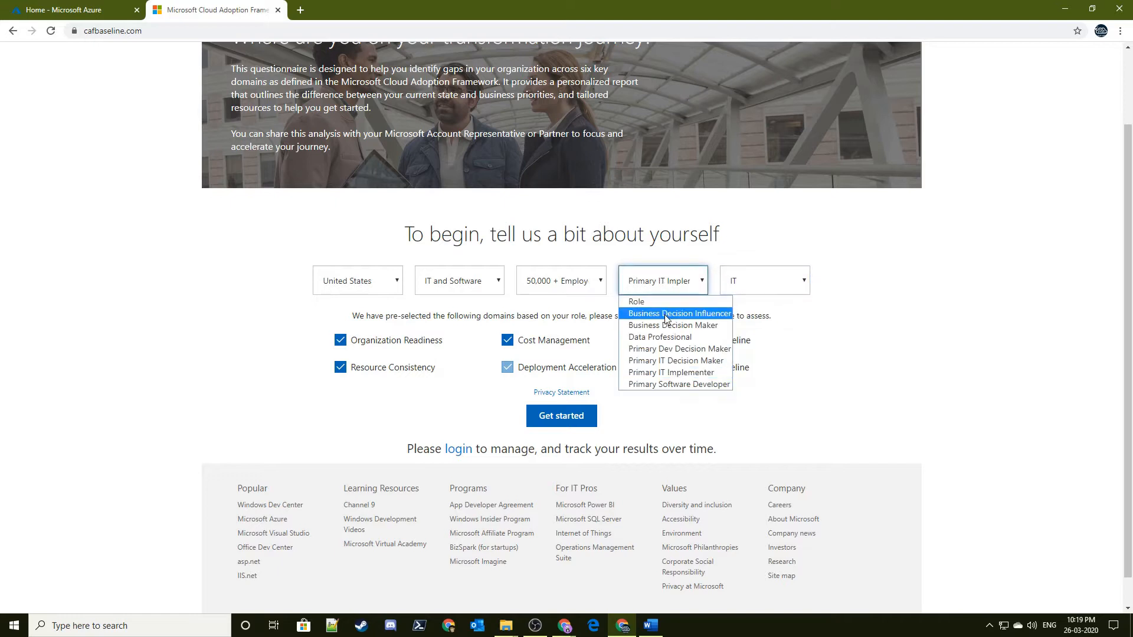
pyautogui.click(670, 313)
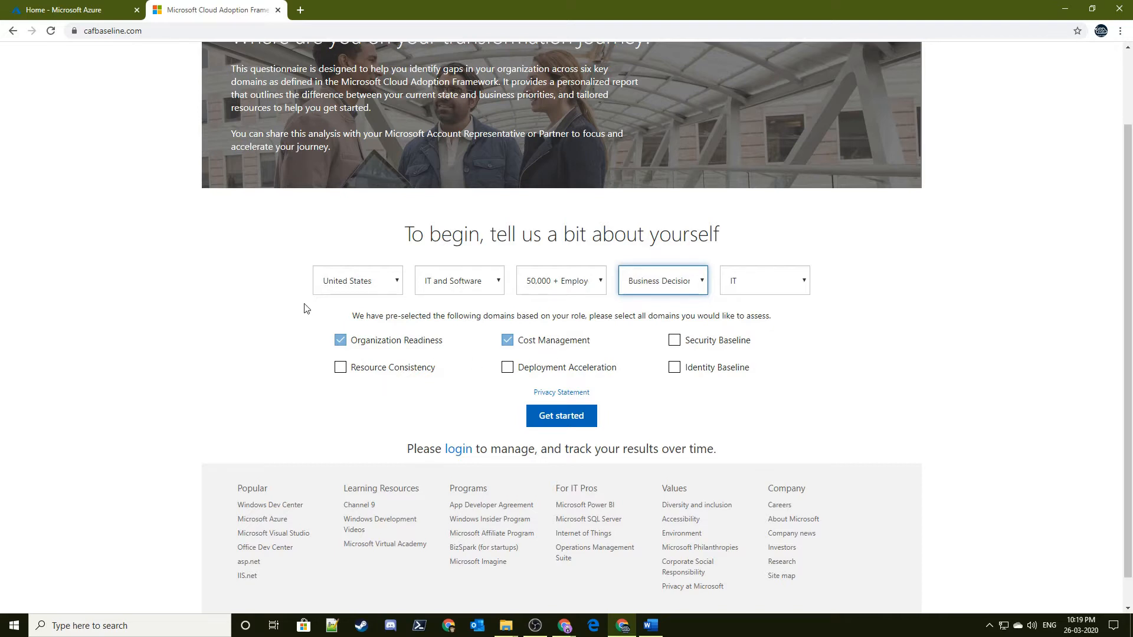
pyautogui.click(667, 272)
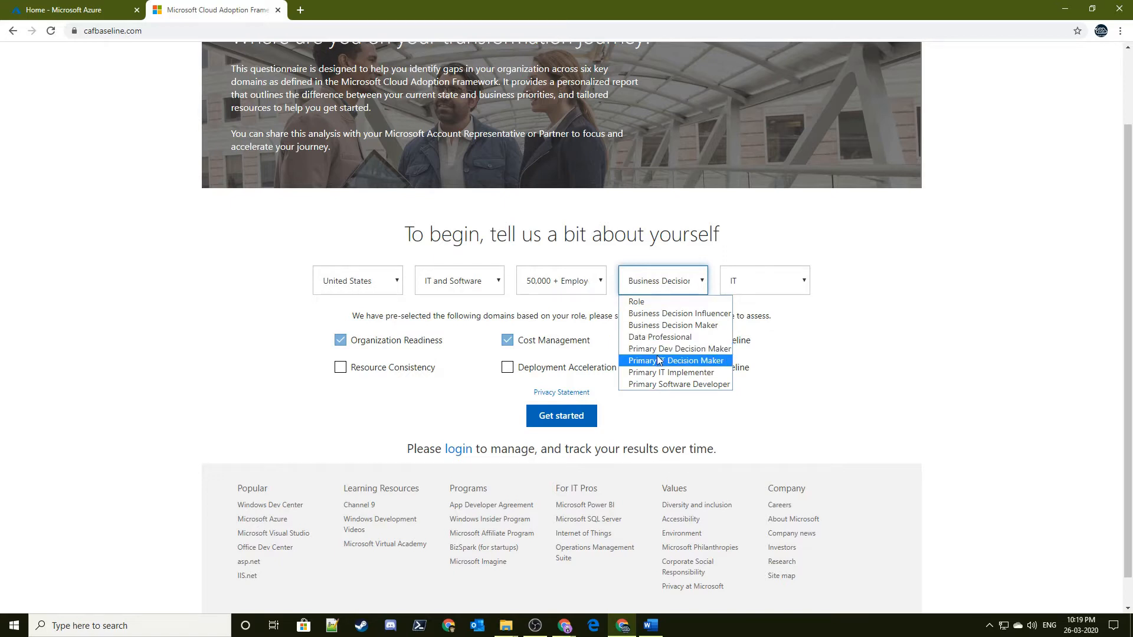
pyautogui.click(655, 375)
# Step: Include Cost Management, Organization Readiness and Resource Consistency among the assessed domains and start the assessment
pyautogui.click(534, 343)
pyautogui.click(397, 342)
pyautogui.click(375, 371)
pyautogui.click(570, 417)
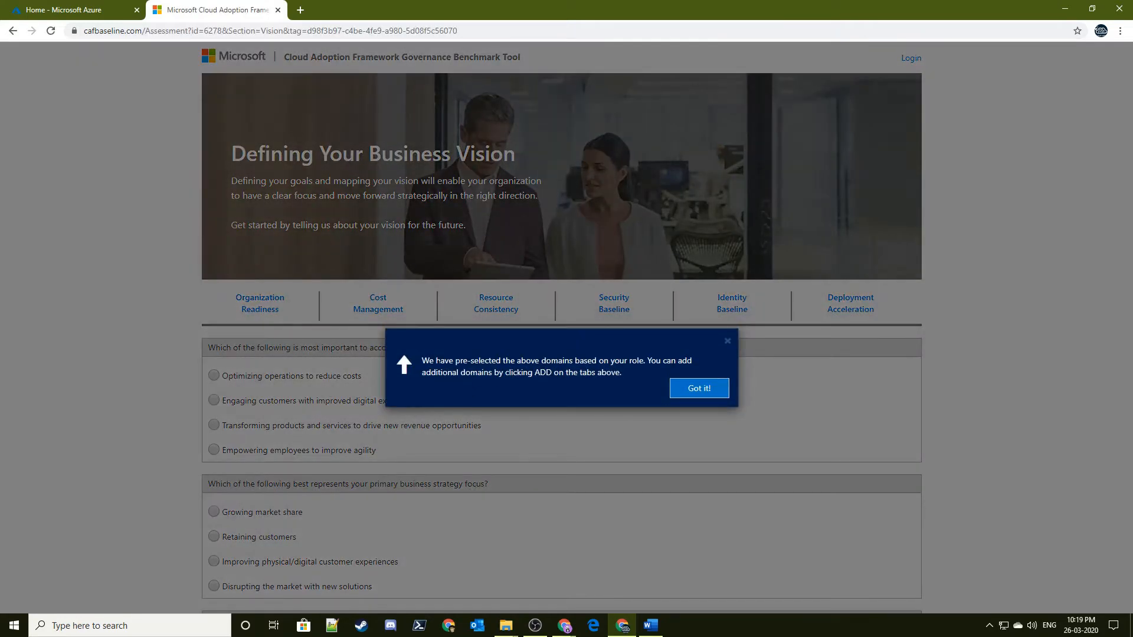
# Step: Read and dismiss the notice about the preselected domains
pyautogui.tripleClick(485, 362)
pyautogui.click(519, 375)
pyautogui.tripleClick(575, 370)
pyautogui.click(580, 385)
pyautogui.click(702, 389)
# Step: Look through the domain headings and all the questions on the business vision page
pyautogui.scroll(-1, 345, 311)
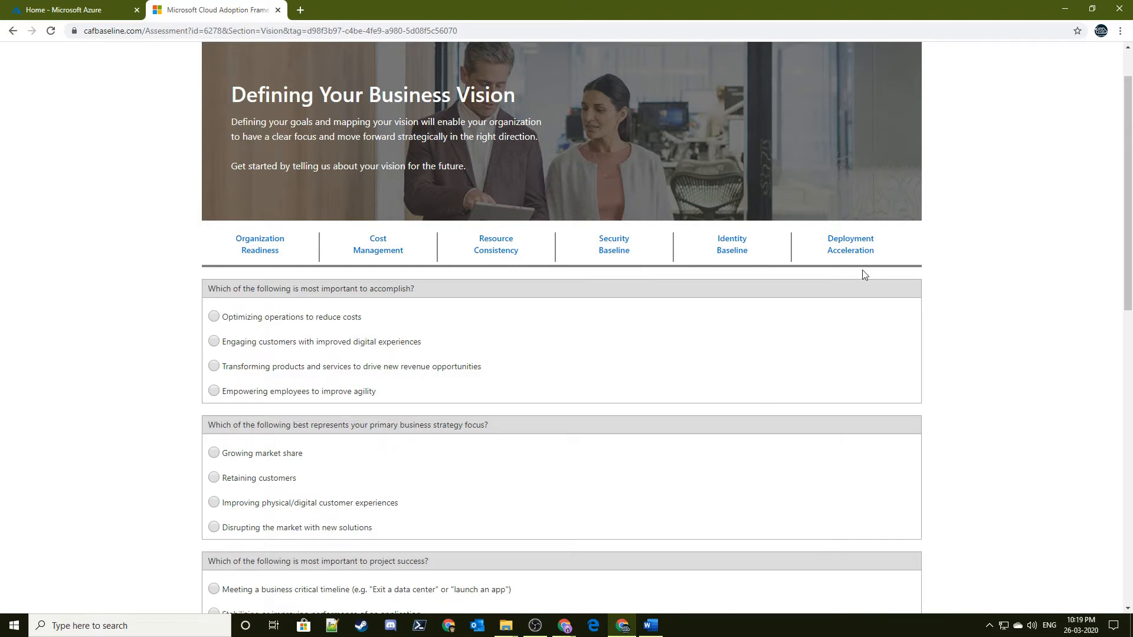
pyautogui.scroll(1, 614, 266)
pyautogui.scroll(-1, 519, 277)
pyautogui.scroll(-2, 541, 291)
pyautogui.scroll(2, 541, 290)
pyautogui.scroll(-2, 570, 363)
pyautogui.scroll(-10, 600, 306)
pyautogui.scroll(10, 616, 375)
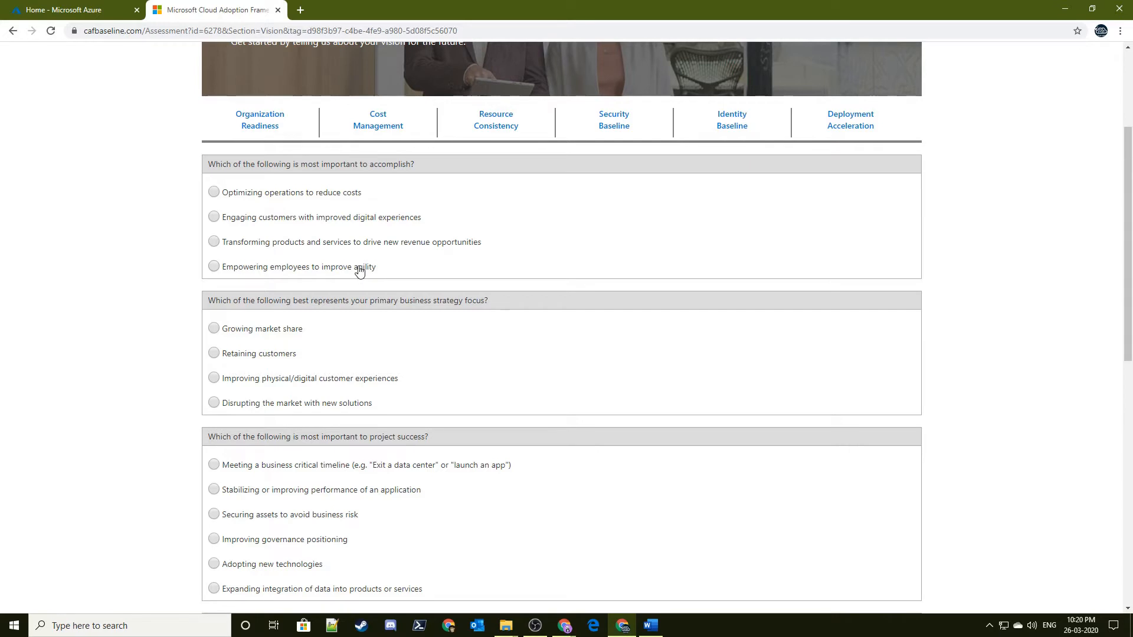
# Step: Answer the first three vision questions with improved digital experiences for customers, Retaining customers, and Stabilizing or improving performance of an application
pyautogui.click(294, 218)
pyautogui.click(264, 354)
pyautogui.scroll(-3, 268, 428)
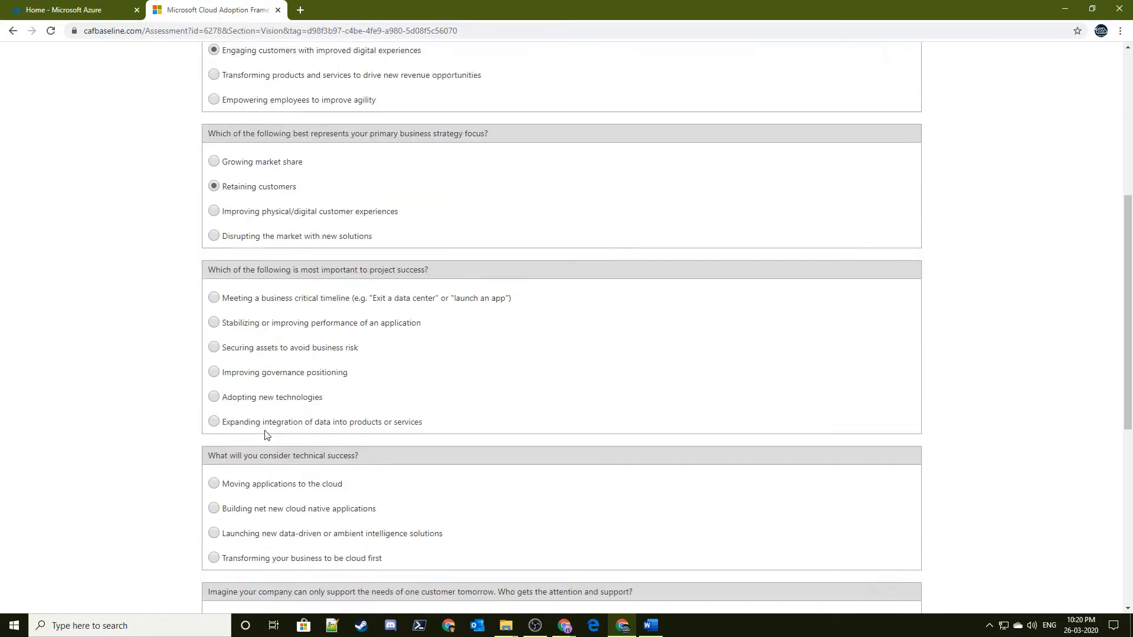
pyautogui.click(266, 315)
# Step: Choose Building net new cloud native applications and External customer for the last two vision questions, and continue to the business priorities
pyautogui.scroll(-4, 263, 415)
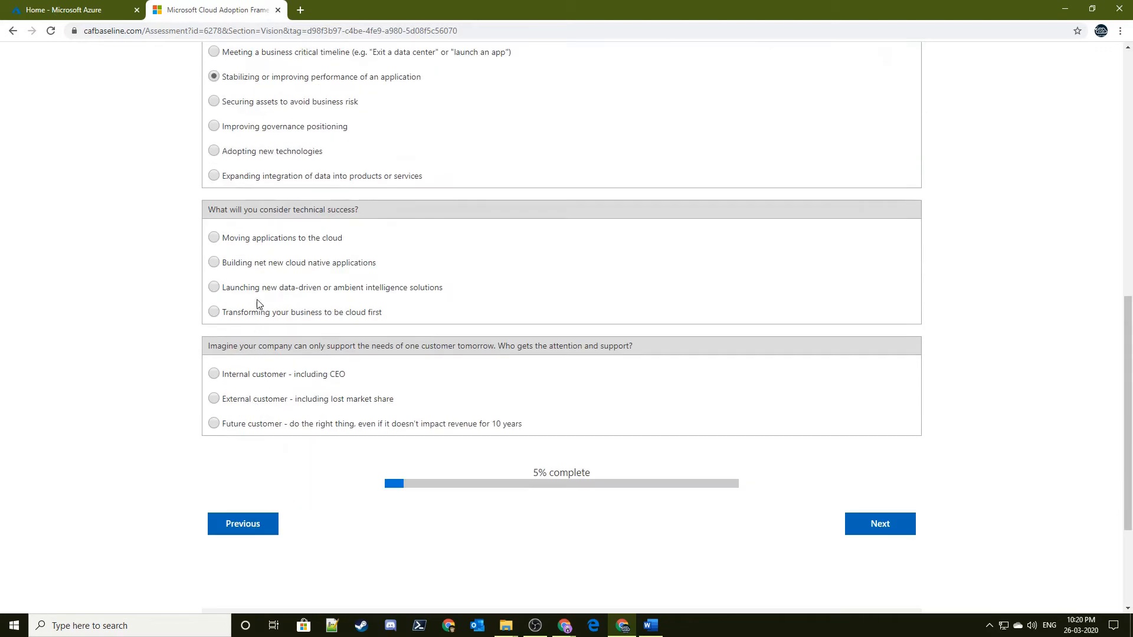
pyautogui.click(260, 264)
pyautogui.click(248, 401)
pyautogui.click(882, 527)
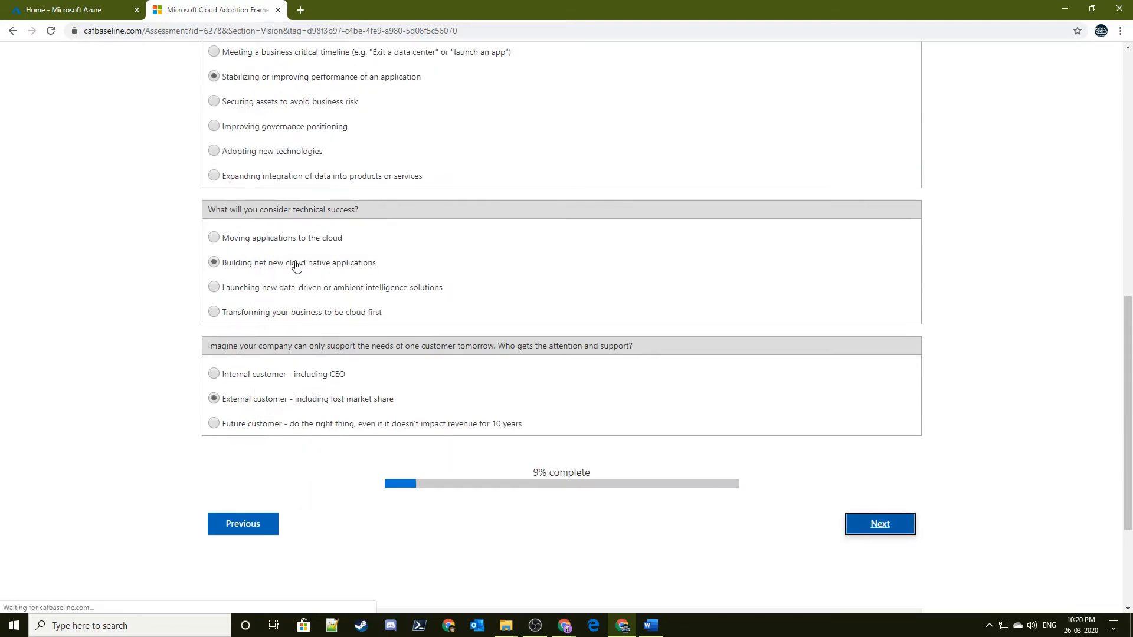
# Step: Rate both Organization Readiness statements as Somewhat important
pyautogui.scroll(-3, 506, 286)
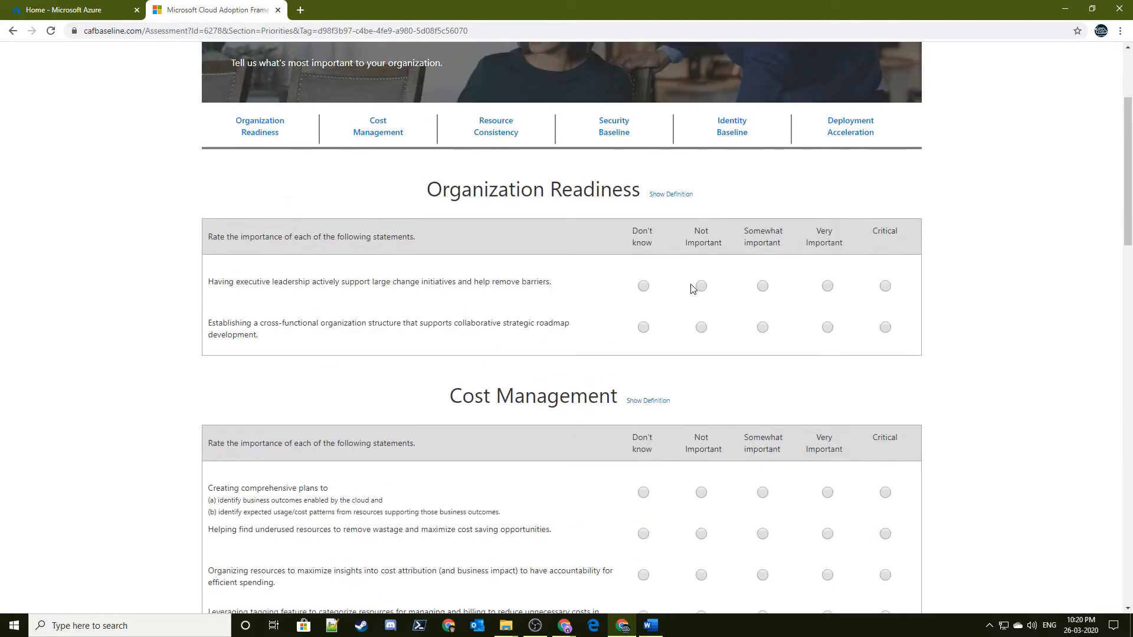
pyautogui.click(762, 328)
pyautogui.scroll(3, 461, 217)
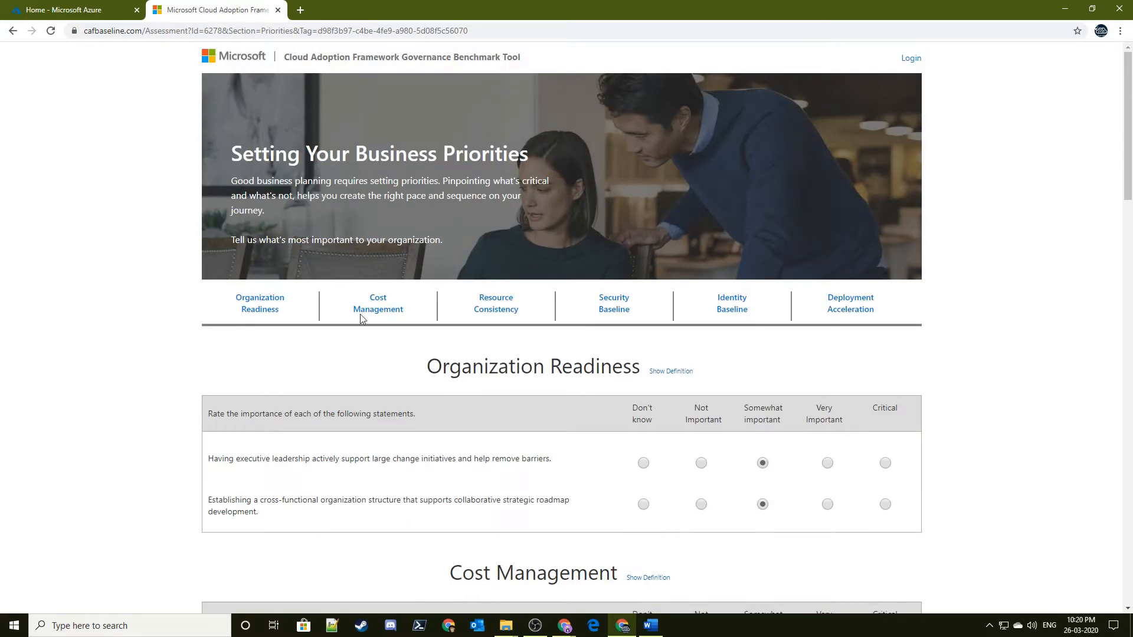
# Step: Examine how the priorities page is divided into domain sections such as Organization Readiness and Cost Management
pyautogui.scroll(-4, 458, 326)
pyautogui.tripleClick(558, 337)
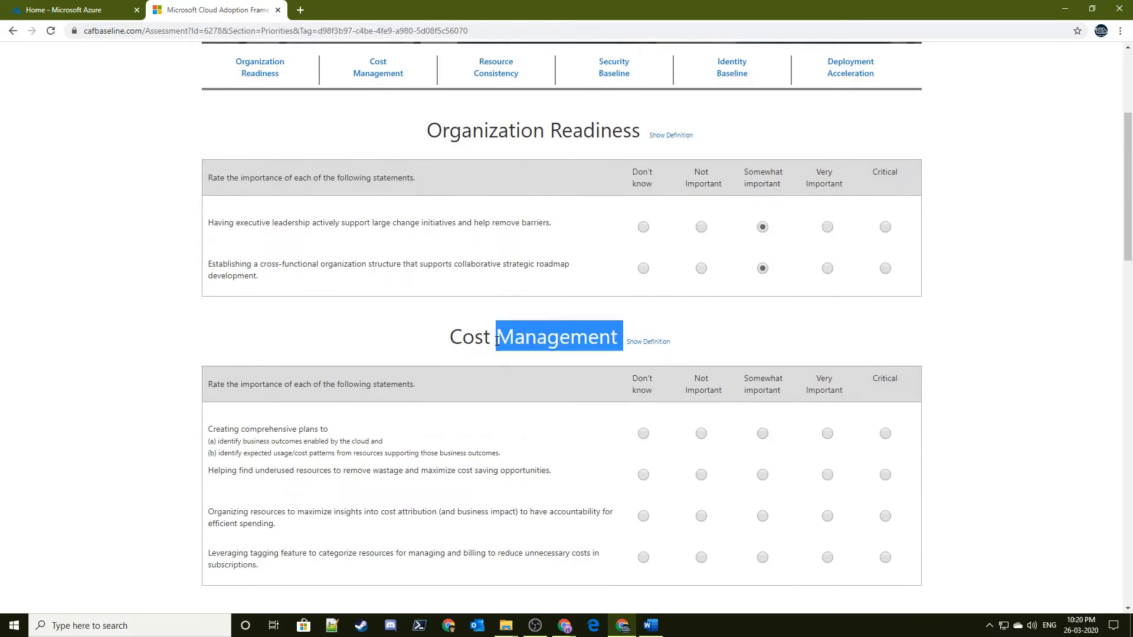
pyautogui.click(461, 344)
pyautogui.scroll(2, 468, 286)
pyautogui.tripleClick(465, 253)
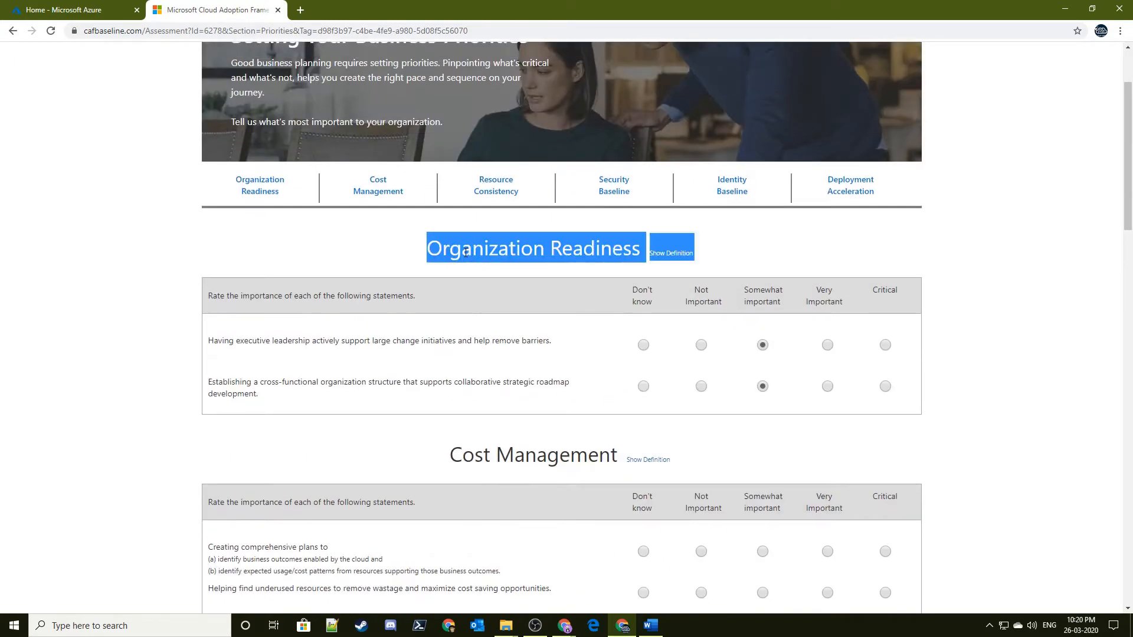
pyautogui.scroll(2, 467, 263)
pyautogui.doubleClick(490, 358)
pyautogui.click(490, 358)
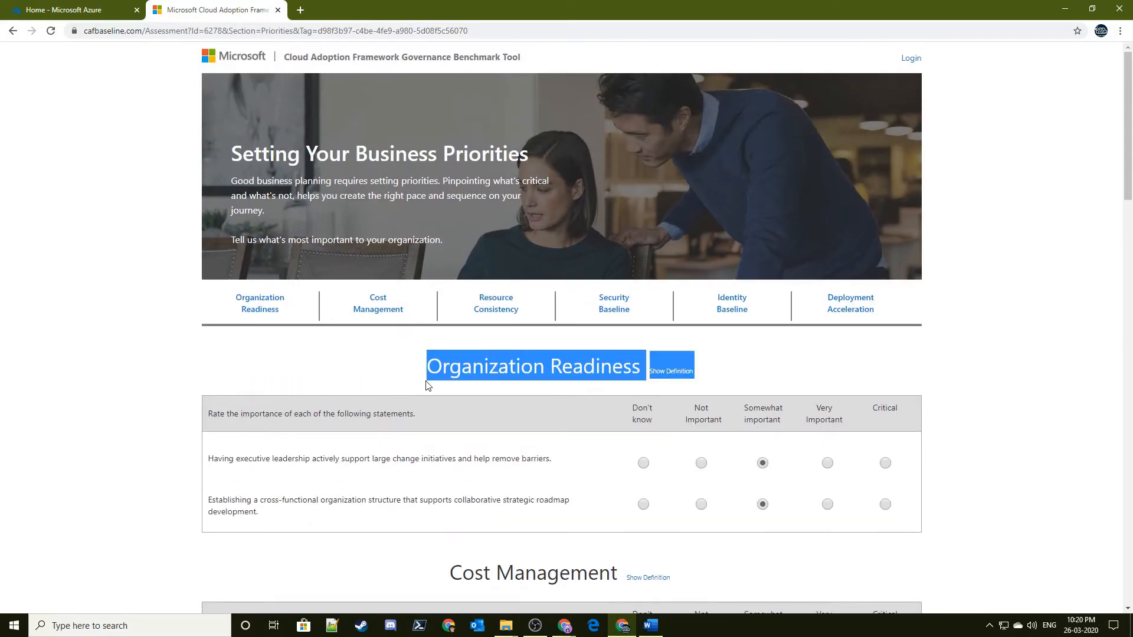
pyautogui.click(380, 381)
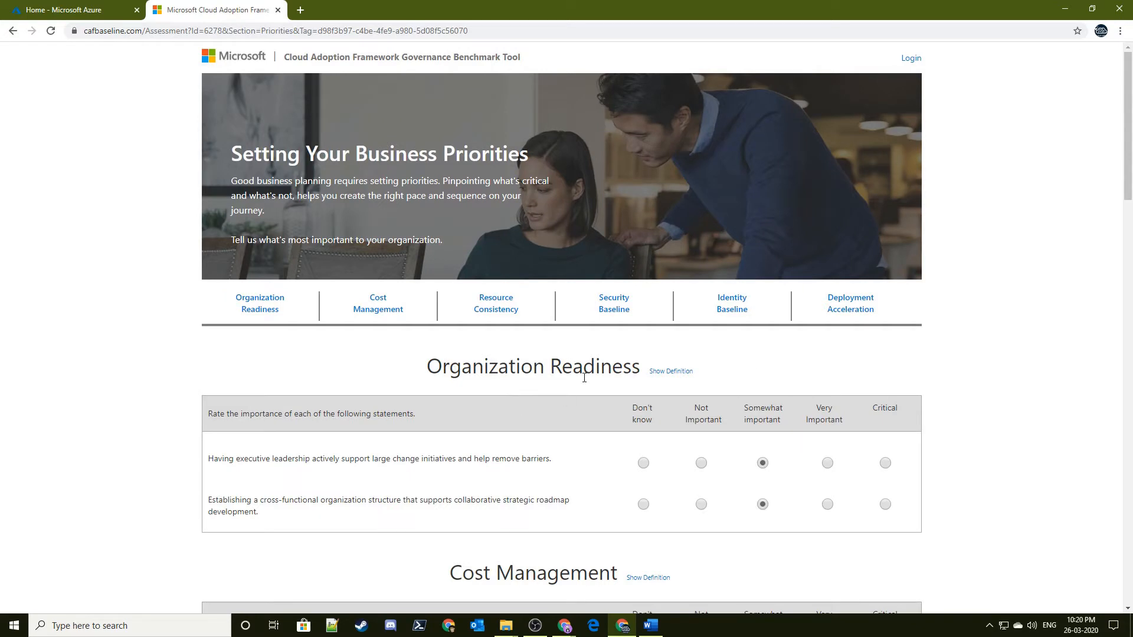
# Step: Rate the Cost Management and Resource Consistency priority statements as Somewhat important
pyautogui.scroll(-5, 584, 378)
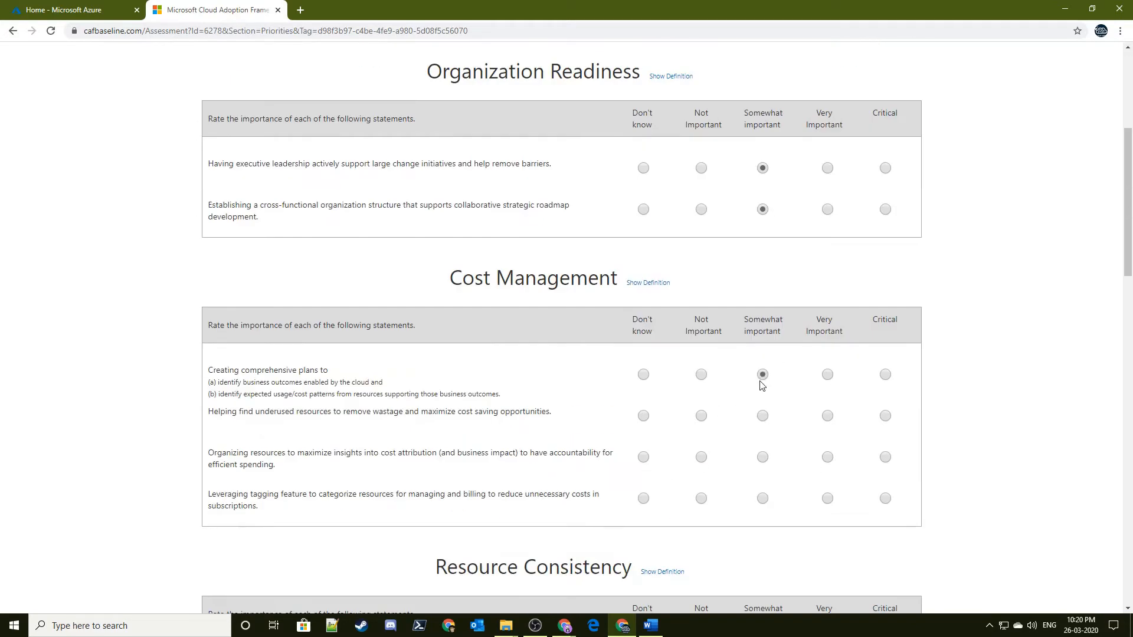
pyautogui.click(762, 415)
pyautogui.click(763, 455)
pyautogui.scroll(-5, 761, 502)
pyautogui.click(763, 370)
pyautogui.click(762, 410)
pyautogui.click(762, 453)
pyautogui.click(762, 494)
# Step: Rate all Security Baseline and Identity Baseline priority statements as Somewhat important
pyautogui.scroll(-4, 726, 447)
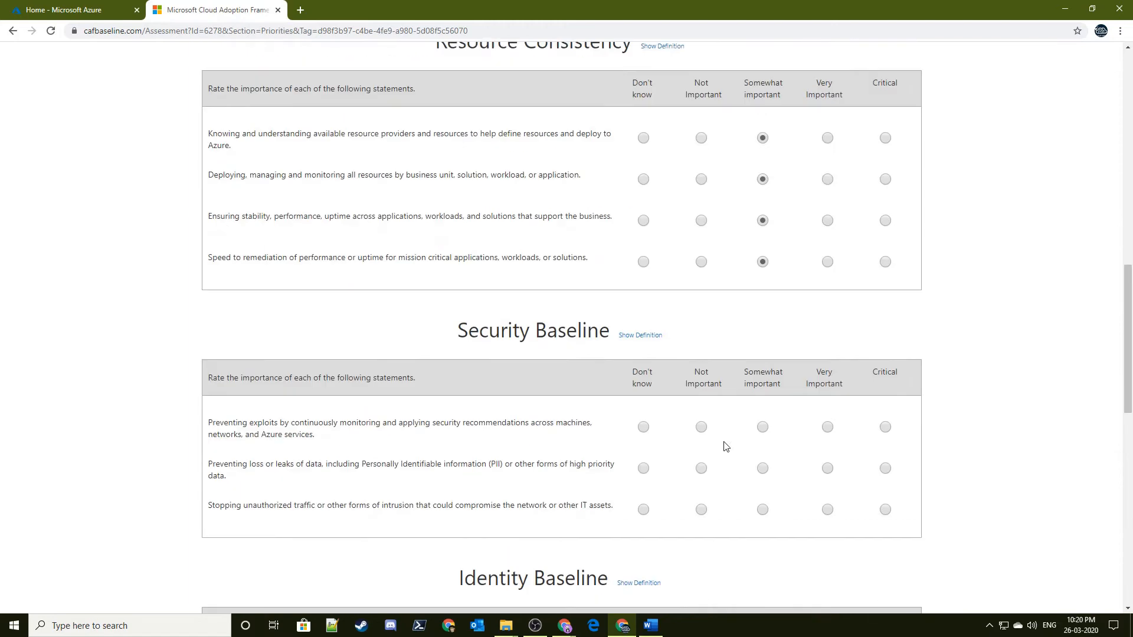
pyautogui.click(762, 427)
pyautogui.click(763, 467)
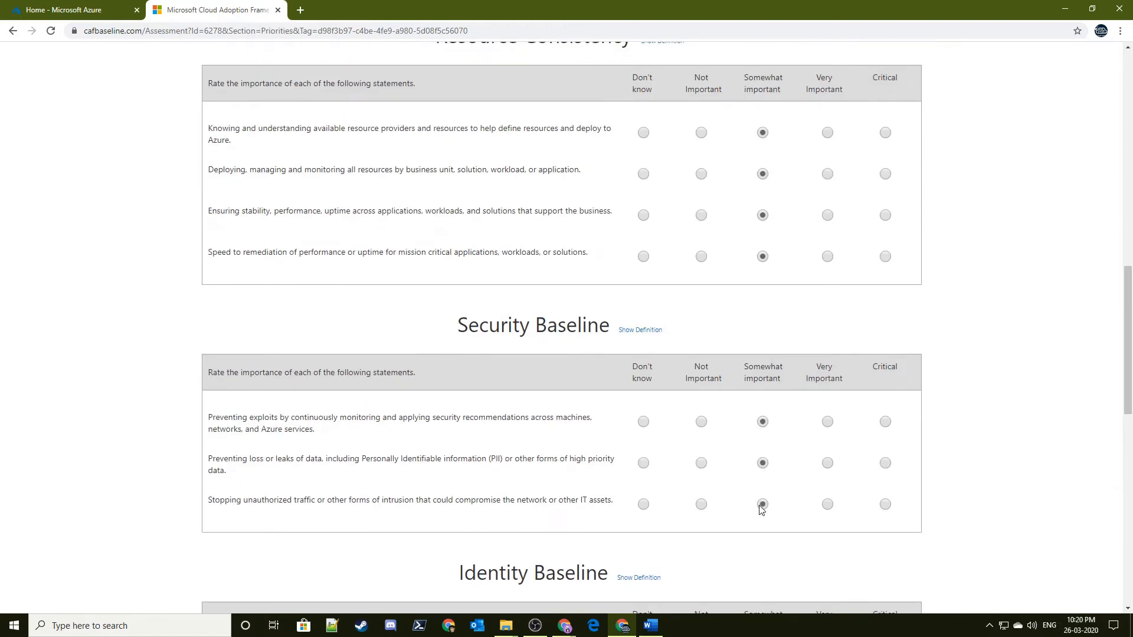
pyautogui.scroll(-4, 761, 509)
pyautogui.click(762, 474)
pyautogui.click(762, 517)
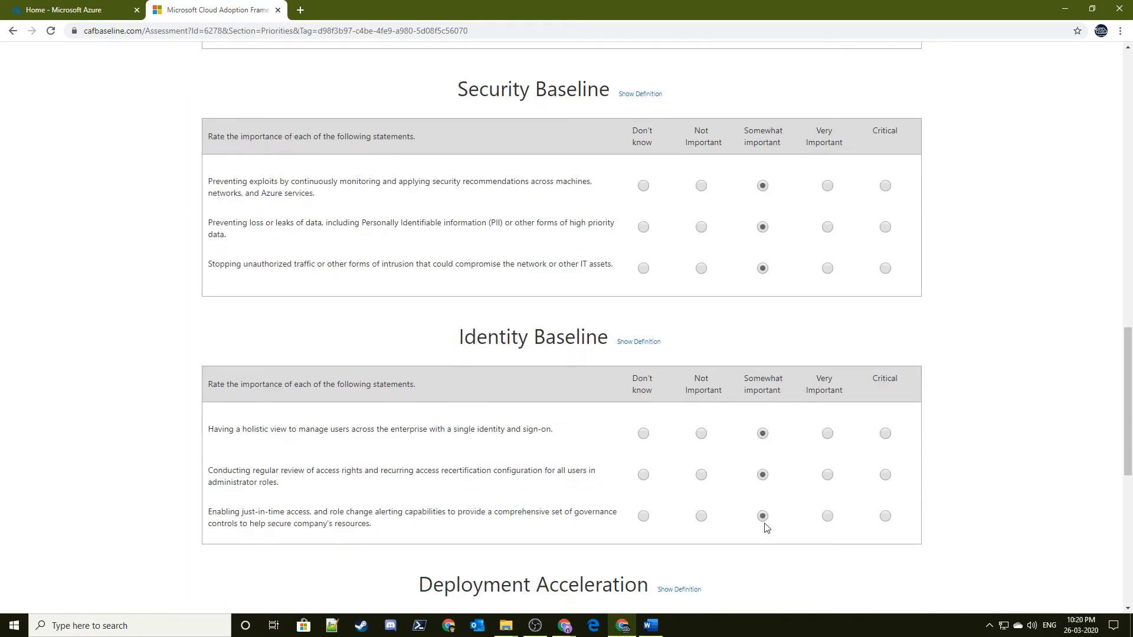
# Step: Rate the Deployment Acceleration priority statements as Somewhat important and continue to the current state evaluation
pyautogui.scroll(-5, 763, 522)
pyautogui.click(761, 388)
pyautogui.click(762, 427)
pyautogui.click(870, 547)
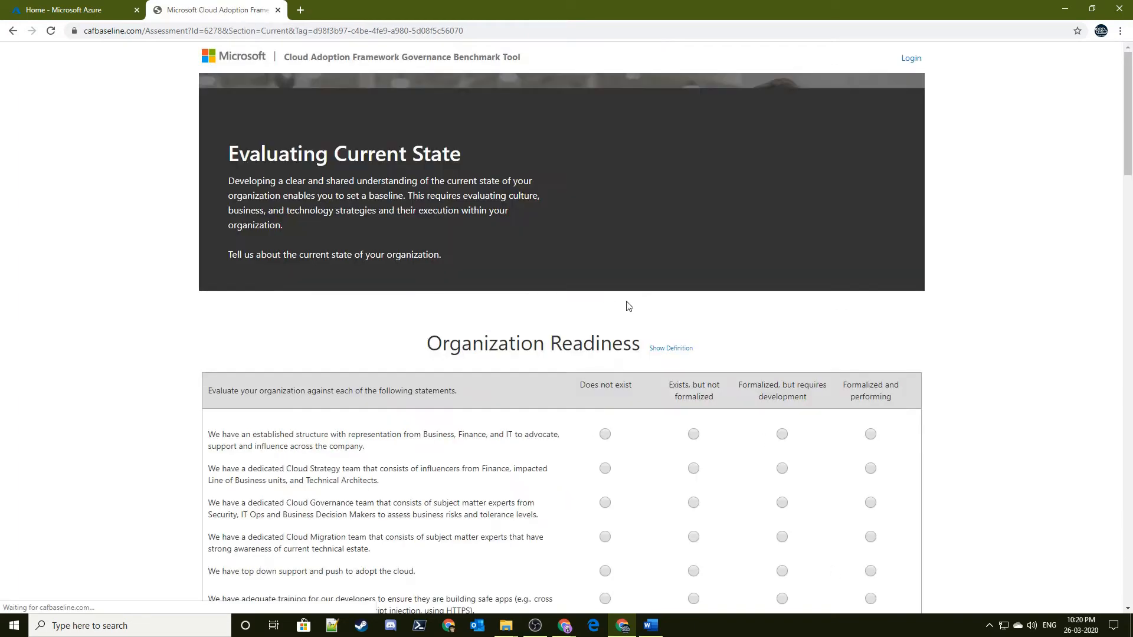
# Step: Evaluate the first Organization Readiness statement as Does not exist and the remaining ones as Exists, but not formalized
pyautogui.scroll(-3, 617, 289)
pyautogui.click(605, 257)
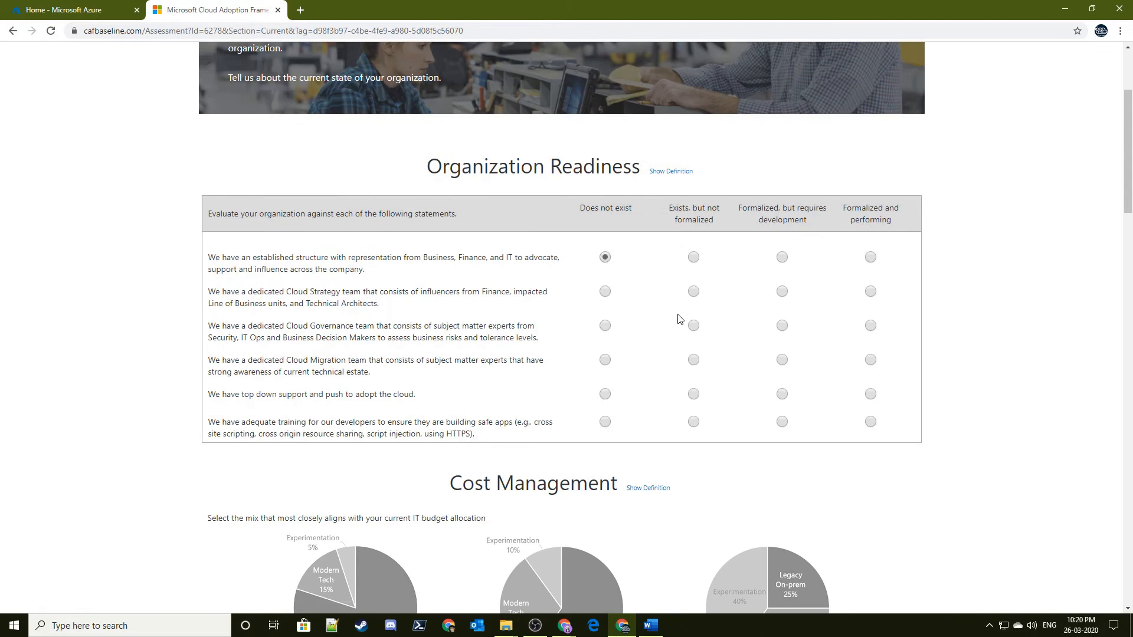
pyautogui.click(693, 293)
pyautogui.click(693, 361)
pyautogui.click(694, 421)
# Step: Select the IT budget mix of 25% legacy on-prem, 35% modern tech and 40% experimentation
pyautogui.scroll(-7, 700, 389)
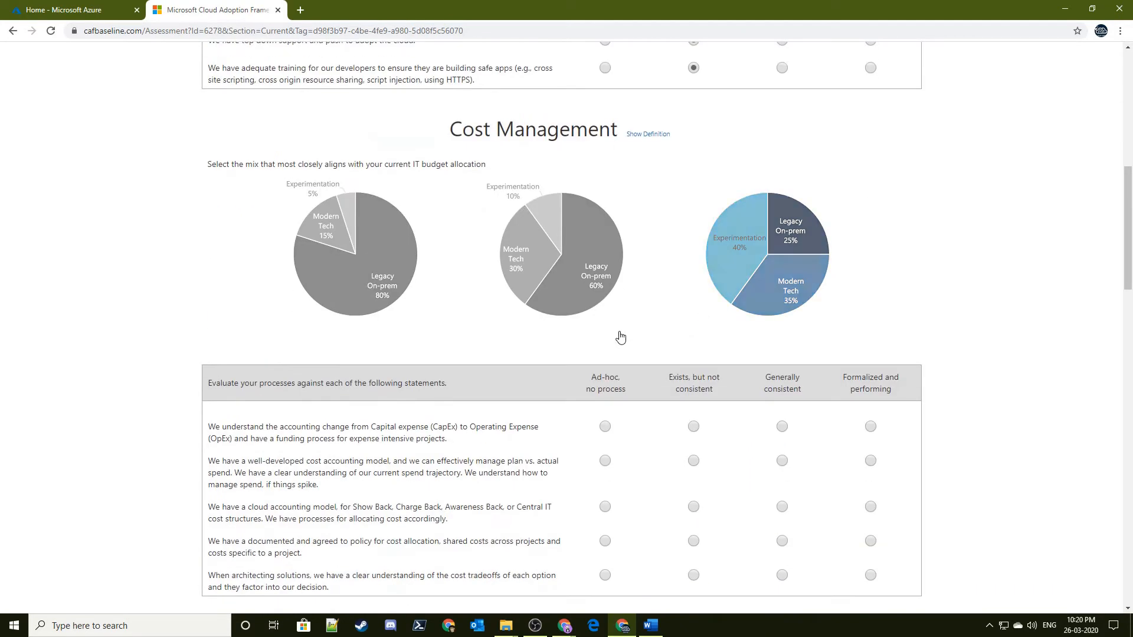
pyautogui.tripleClick(274, 107)
pyautogui.click(280, 112)
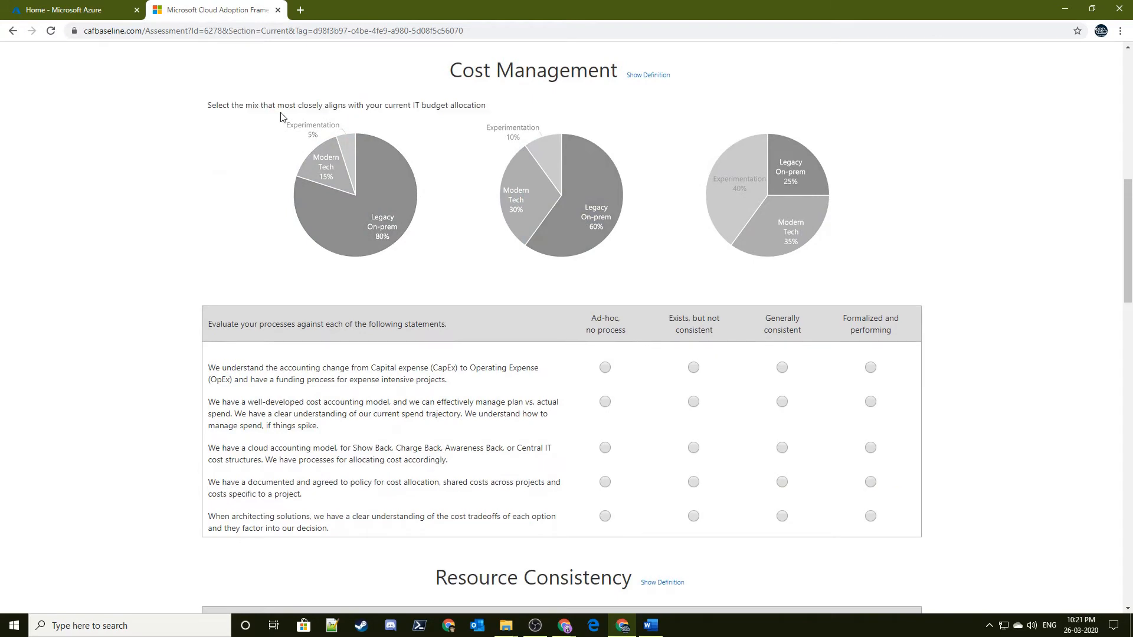
pyautogui.tripleClick(438, 105)
pyautogui.click(324, 93)
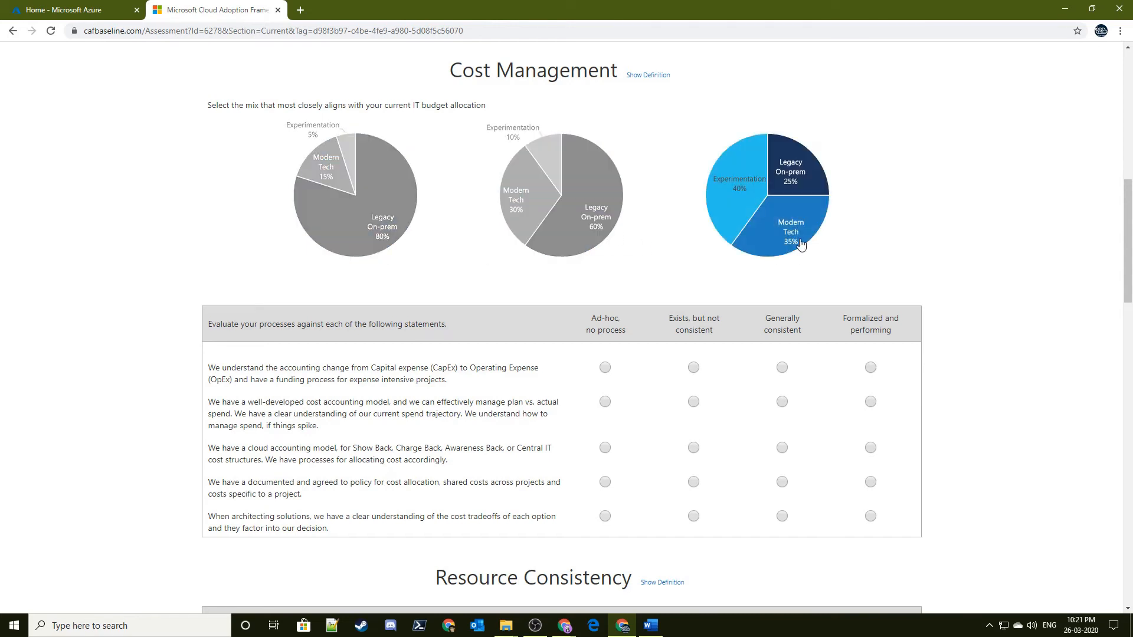
pyautogui.click(741, 214)
pyautogui.scroll(-1, 553, 260)
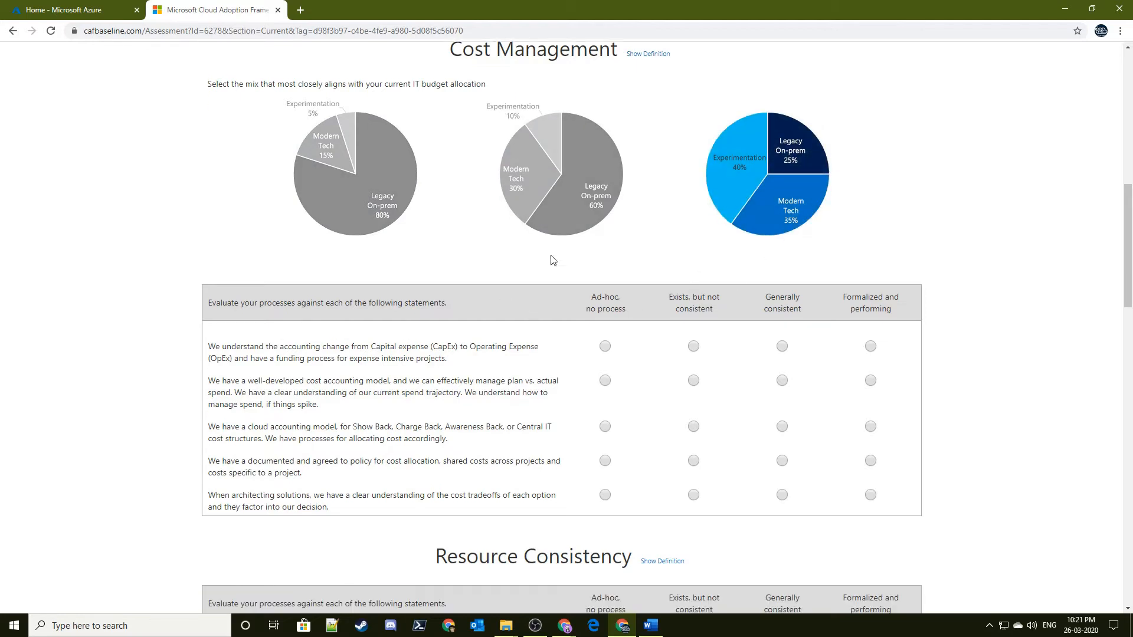
# Step: Set the IT budget mix to 80% legacy on-prem, 15% modern tech and 5% experimentation
pyautogui.click(370, 150)
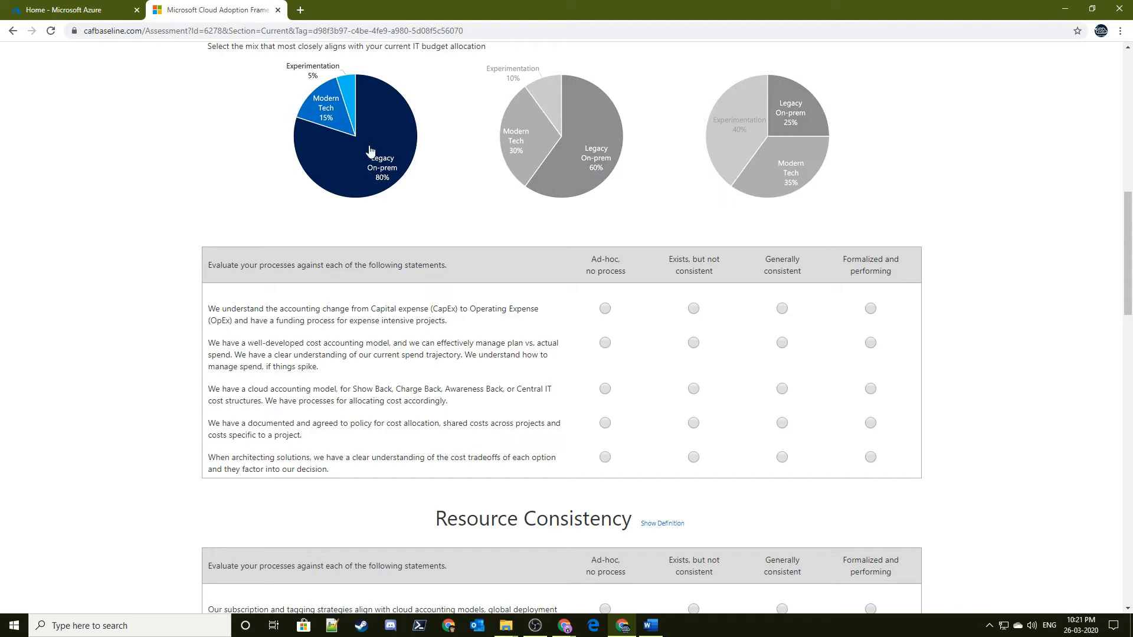
pyautogui.scroll(-1, 413, 183)
pyautogui.scroll(3, 448, 217)
# Step: Rate the last three Cost Management process statements as Generally consistent
pyautogui.scroll(-6, 590, 307)
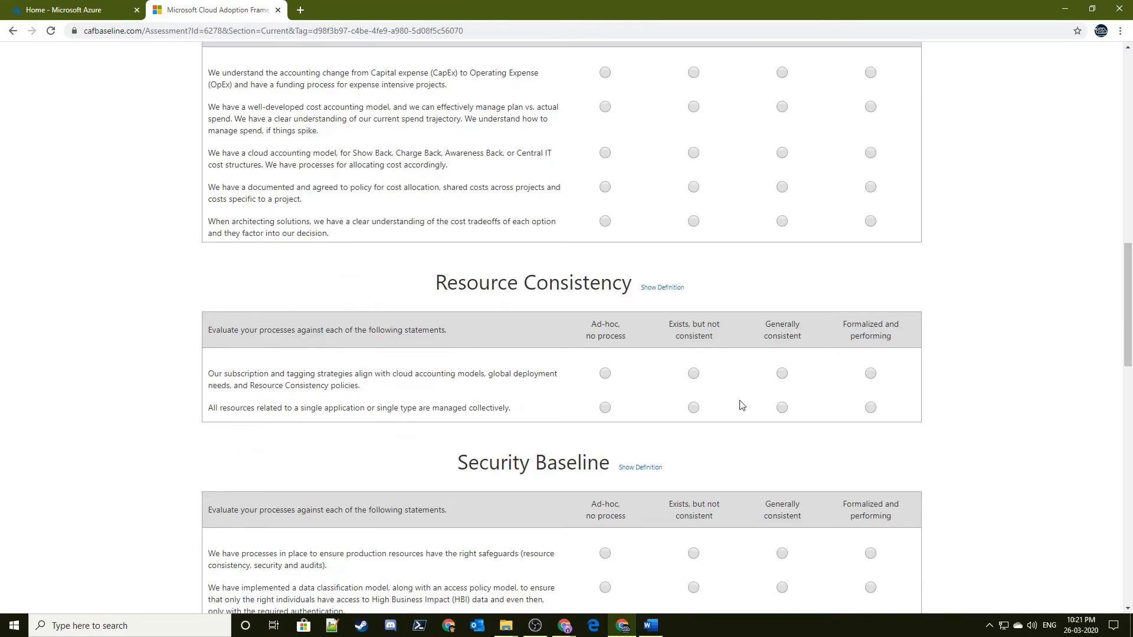
pyautogui.scroll(2, 643, 294)
pyautogui.click(781, 270)
pyautogui.click(782, 305)
pyautogui.click(781, 338)
# Step: Look over the Security Baseline, Identity Baseline and Deployment Acceleration statements on the current state page
pyautogui.scroll(-9, 622, 354)
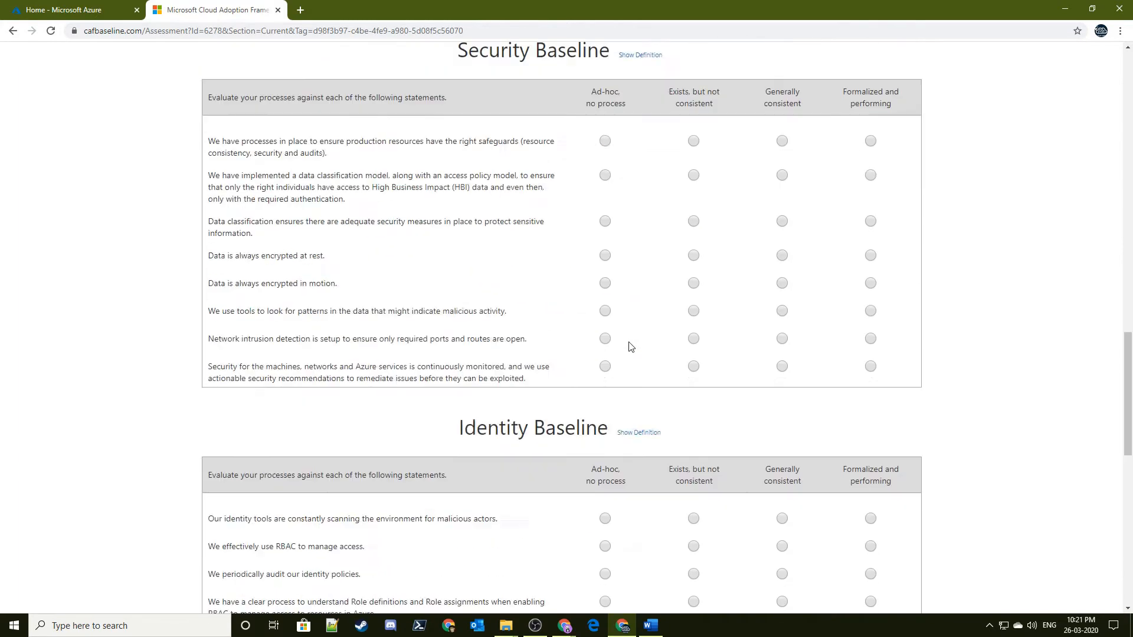
pyautogui.scroll(-11, 629, 346)
pyautogui.scroll(6, 625, 347)
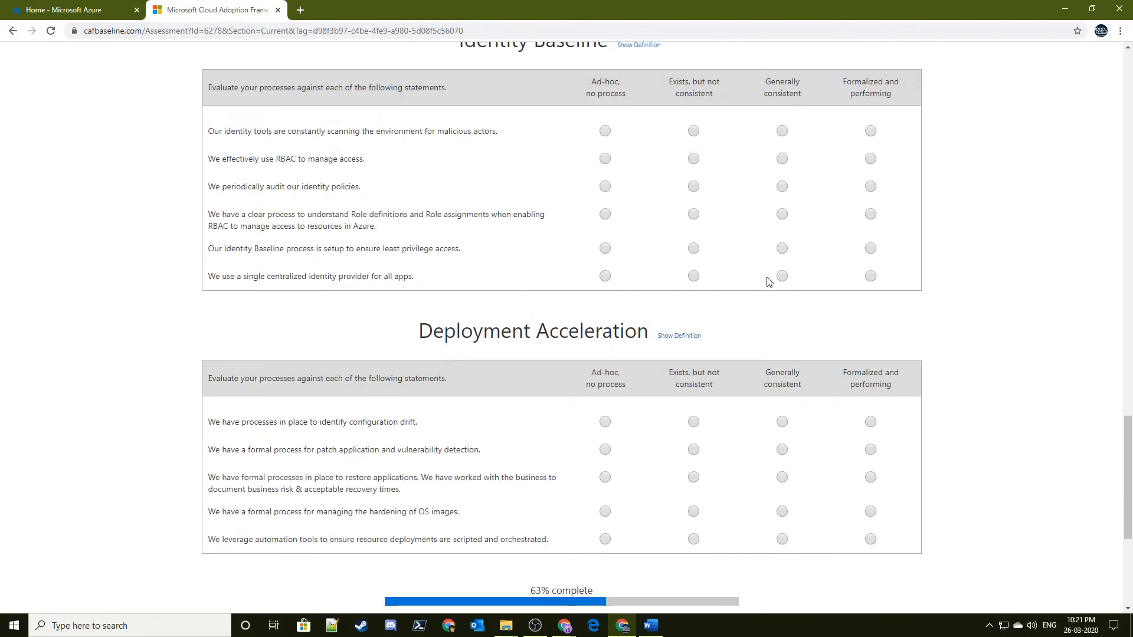
# Step: Rate all six Identity Baseline process statements as Generally consistent
pyautogui.click(782, 276)
pyautogui.click(781, 249)
pyautogui.click(782, 214)
pyautogui.click(781, 186)
pyautogui.click(781, 159)
pyautogui.click(786, 135)
# Step: Rate all five Deployment Acceleration process statements as Generally consistent
pyautogui.scroll(-4, 784, 142)
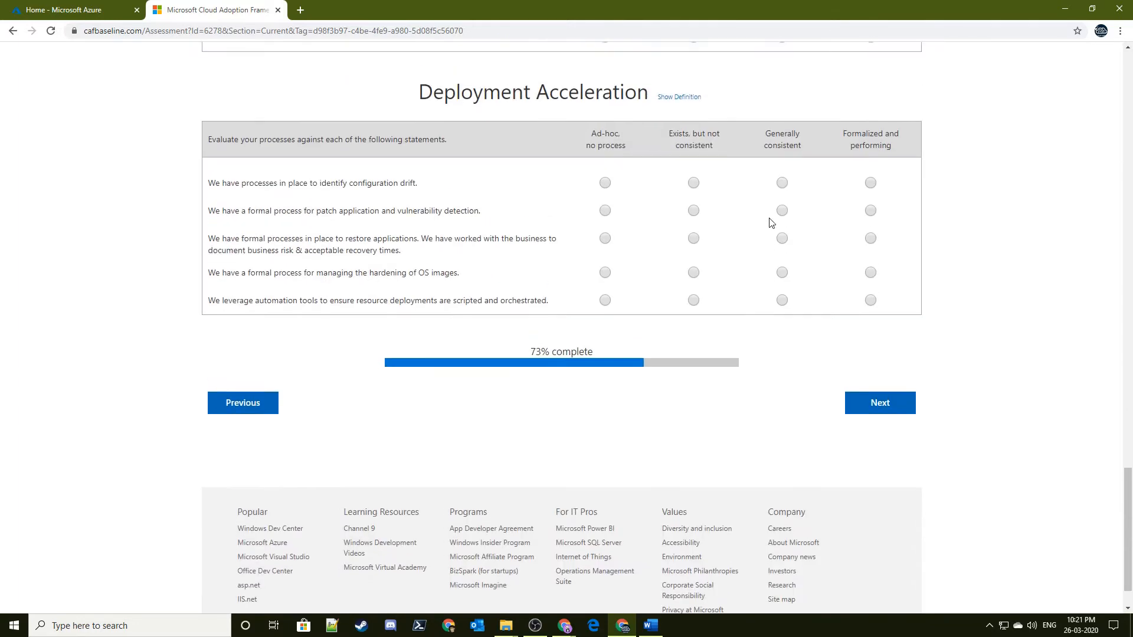
pyautogui.click(783, 187)
pyautogui.click(782, 213)
pyautogui.click(782, 241)
pyautogui.click(781, 276)
pyautogui.click(781, 303)
# Step: Rate the Security Baseline process statements as Generally consistent
pyautogui.scroll(6, 775, 312)
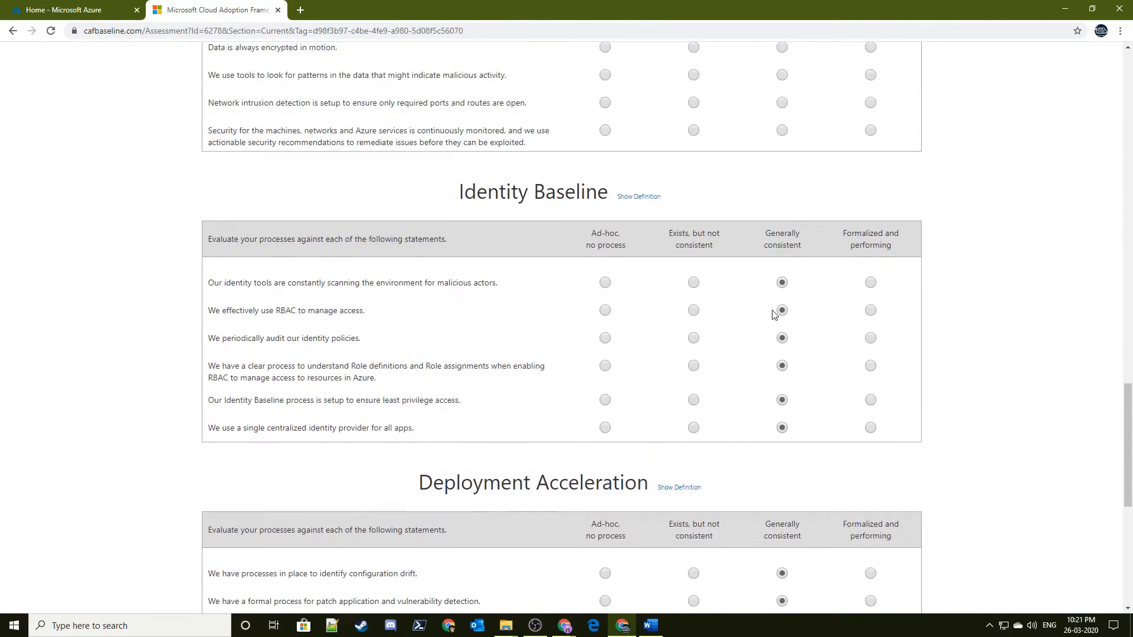
pyautogui.scroll(3, 775, 307)
pyautogui.click(782, 287)
pyautogui.click(782, 260)
pyautogui.scroll(2, 775, 266)
pyautogui.click(782, 337)
pyautogui.click(782, 309)
pyautogui.click(782, 246)
pyautogui.click(782, 200)
pyautogui.scroll(2, 776, 218)
pyautogui.click(781, 284)
# Step: Rate both Resource Consistency statements as Generally consistent and submit the current state section to get the assessment results
pyautogui.scroll(1, 777, 271)
pyautogui.scroll(2, 777, 267)
pyautogui.click(782, 312)
pyautogui.click(781, 279)
pyautogui.scroll(6, 781, 285)
pyautogui.scroll(-20, 783, 317)
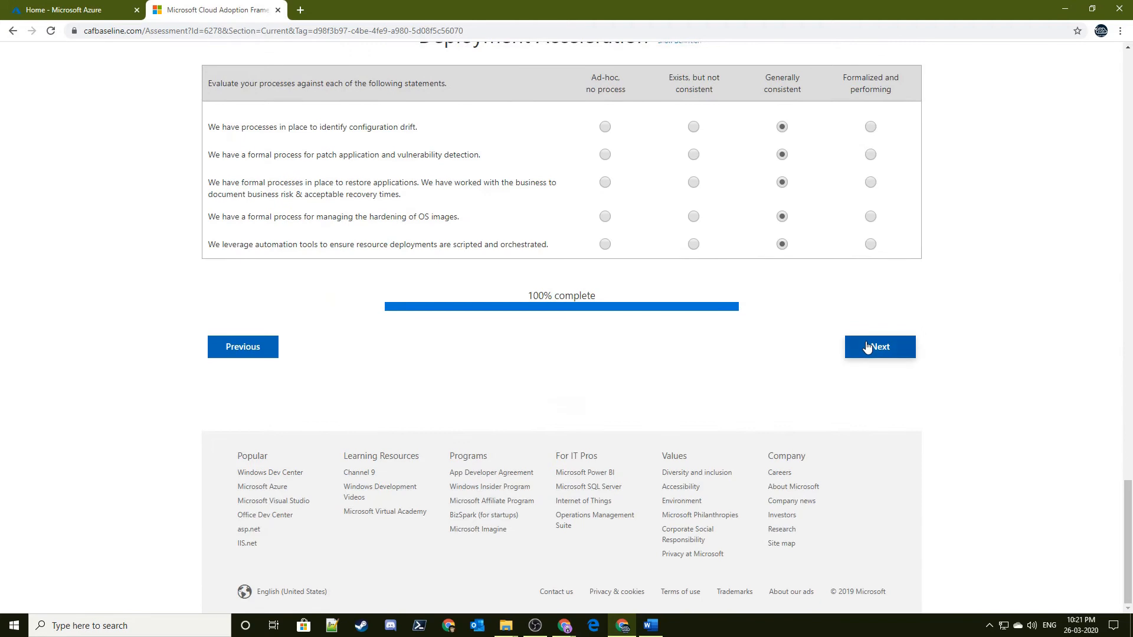
pyautogui.click(867, 347)
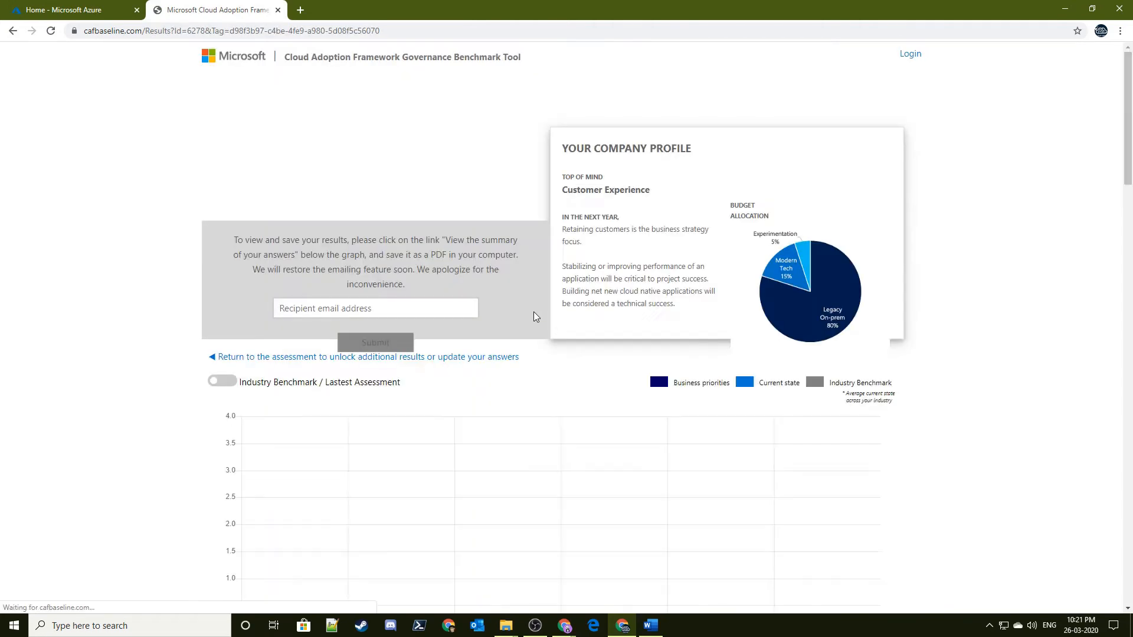
# Step: Examine the results page, including the company profile, the domain chart against the industry benchmark, and the What's Next guidance
pyautogui.scroll(-3, 466, 330)
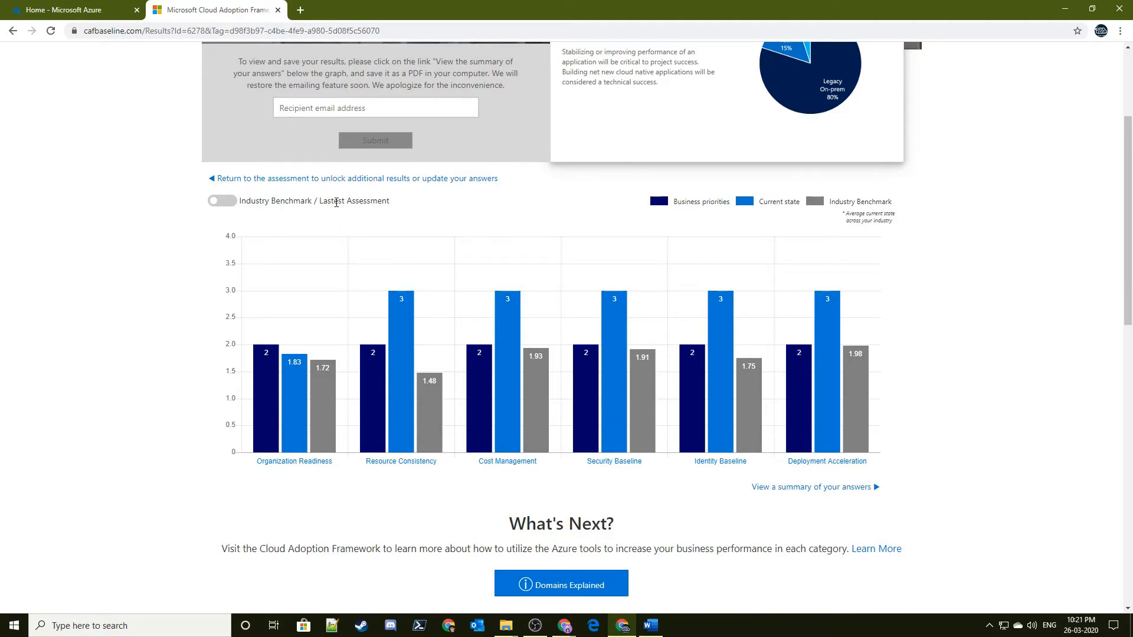
pyautogui.scroll(-2, 575, 321)
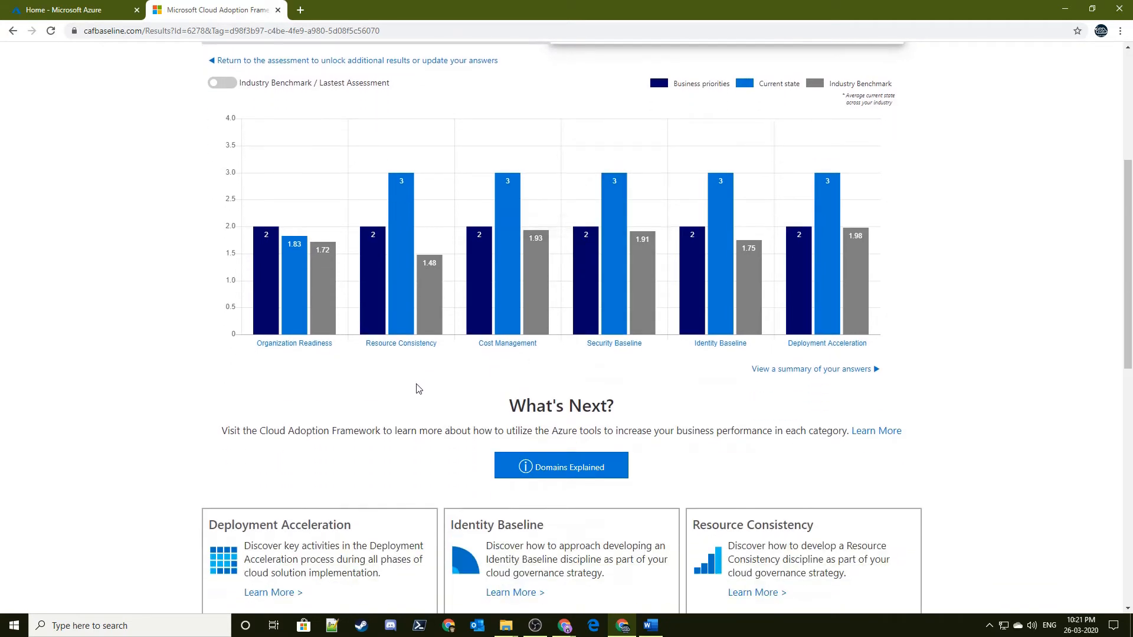
pyautogui.scroll(1, 348, 239)
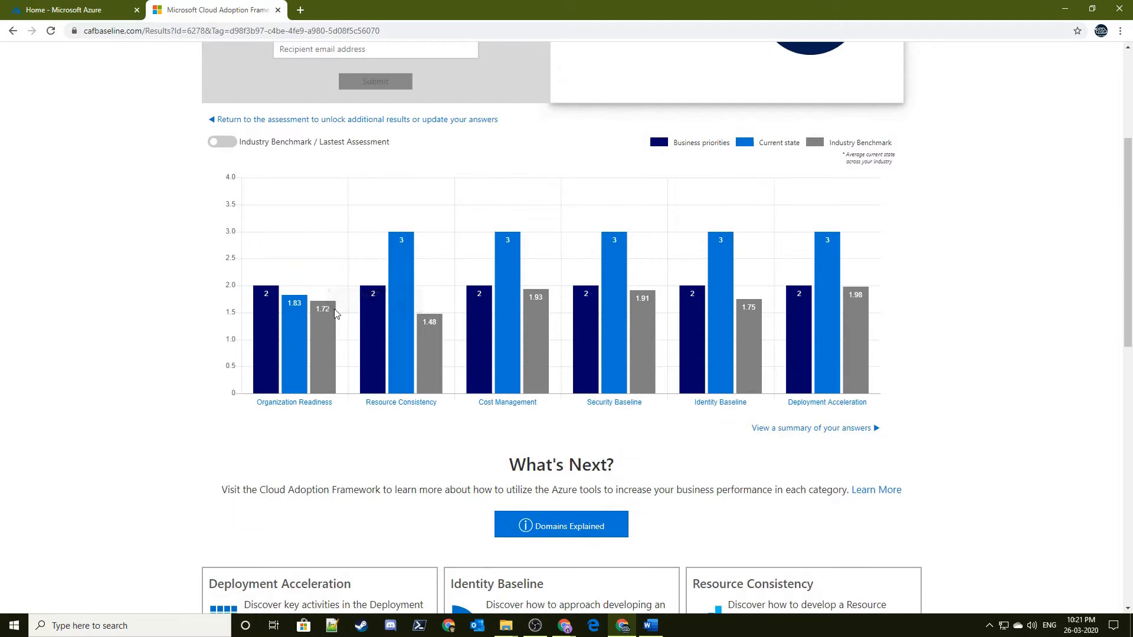
pyautogui.scroll(-7, 335, 313)
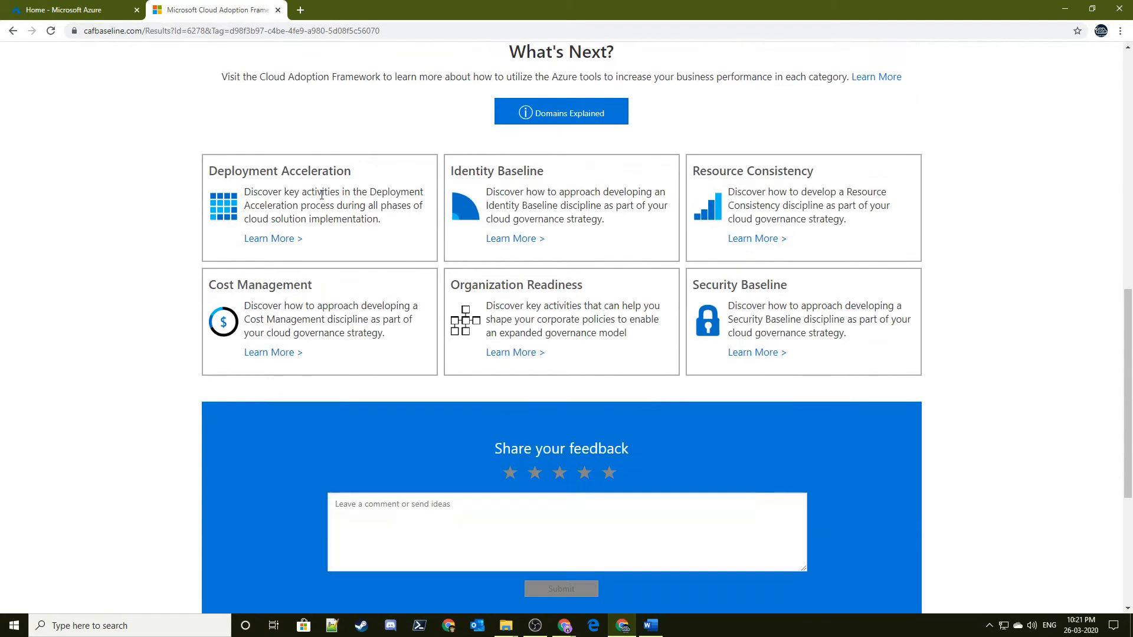
pyautogui.tripleClick(348, 172)
pyautogui.click(352, 177)
pyautogui.tripleClick(517, 172)
pyautogui.scroll(-5, 844, 300)
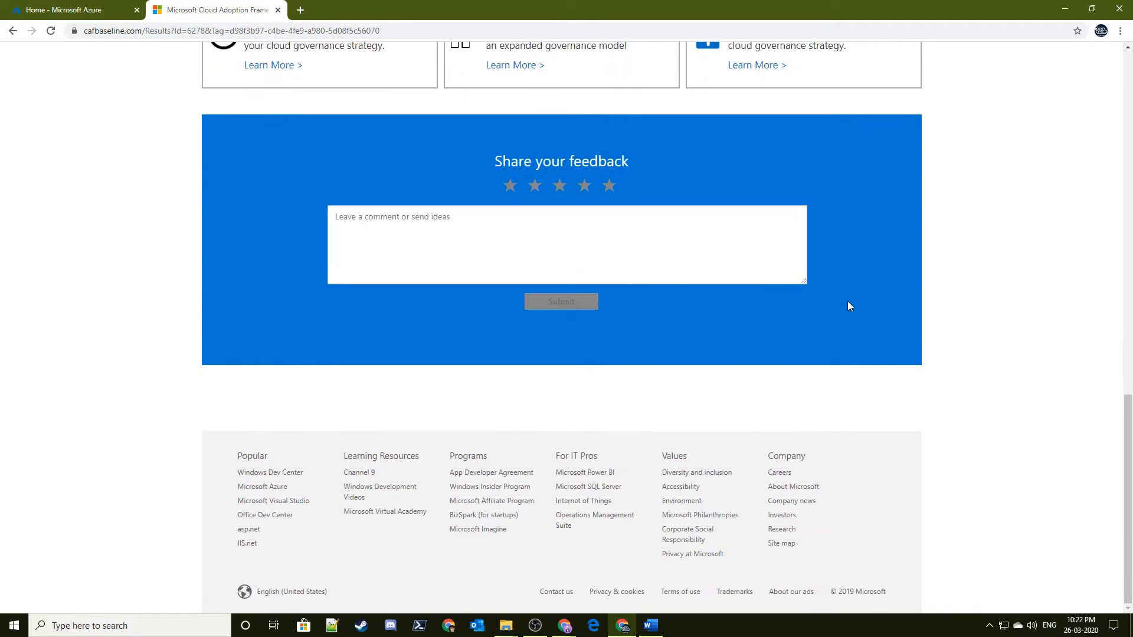
pyautogui.scroll(16, 841, 315)
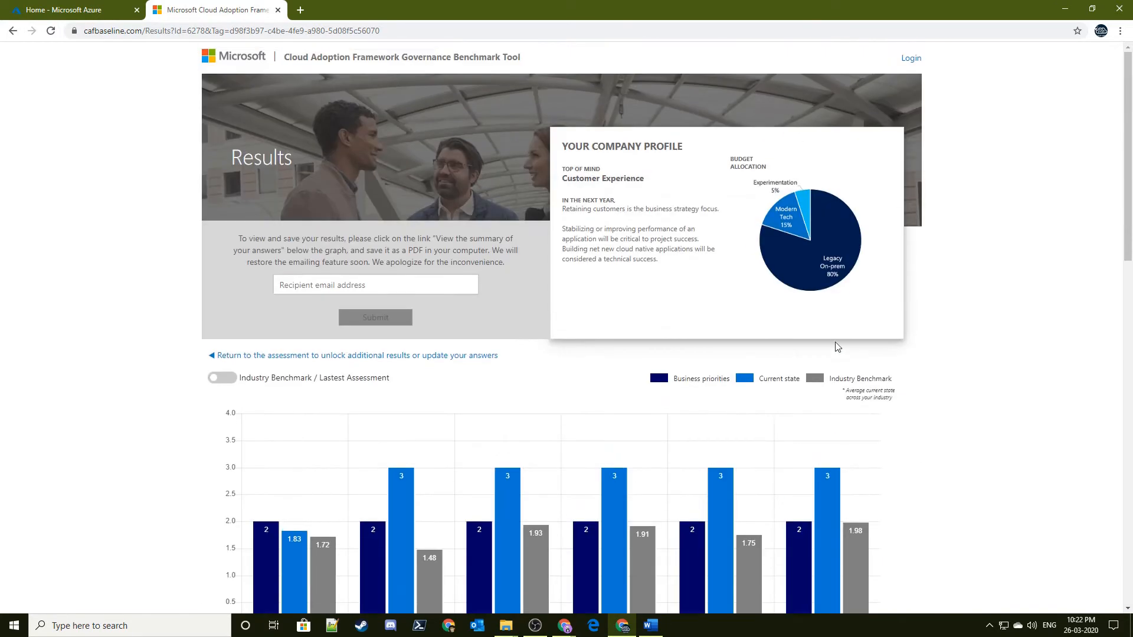
pyautogui.scroll(-3, 778, 277)
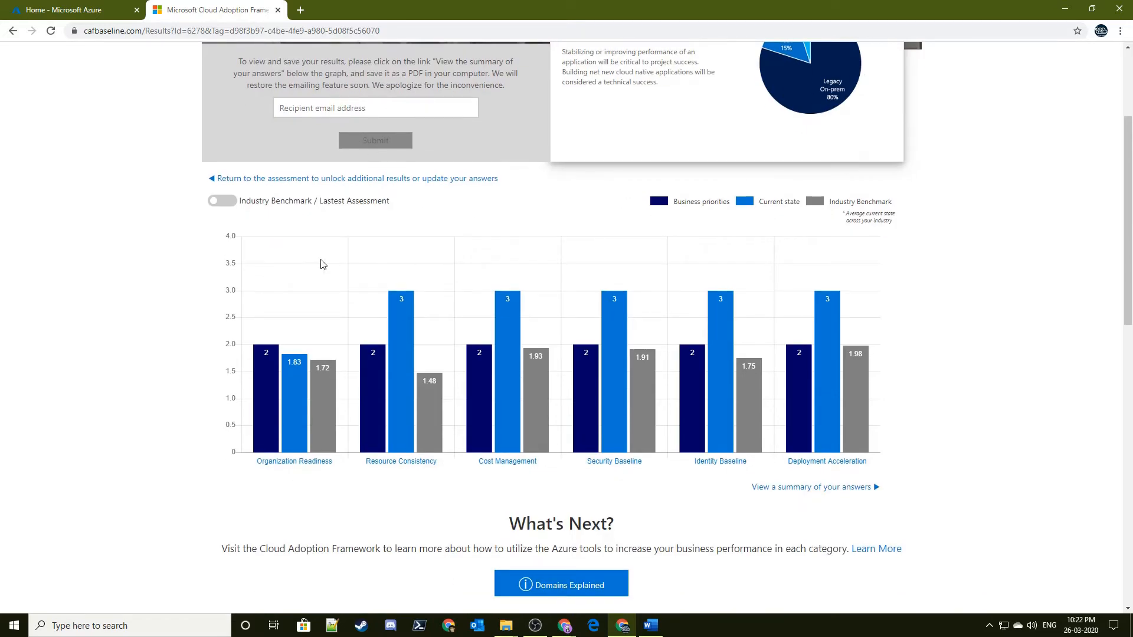
pyautogui.scroll(-5, 321, 263)
pyautogui.scroll(-7, 702, 334)
pyautogui.scroll(5, 702, 265)
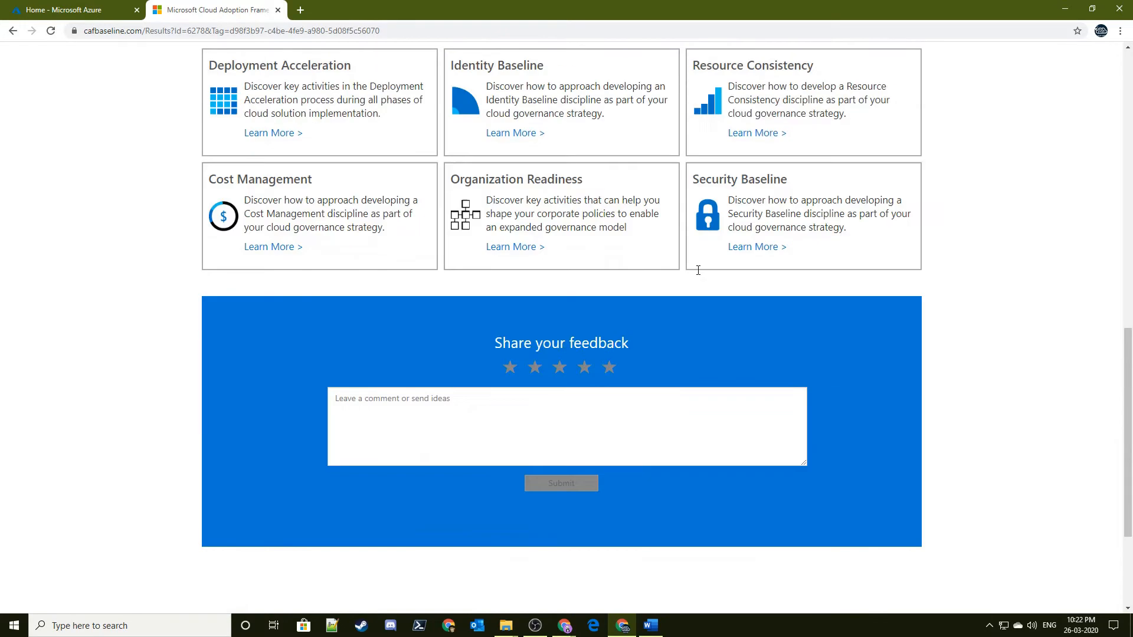
pyautogui.scroll(5, 710, 252)
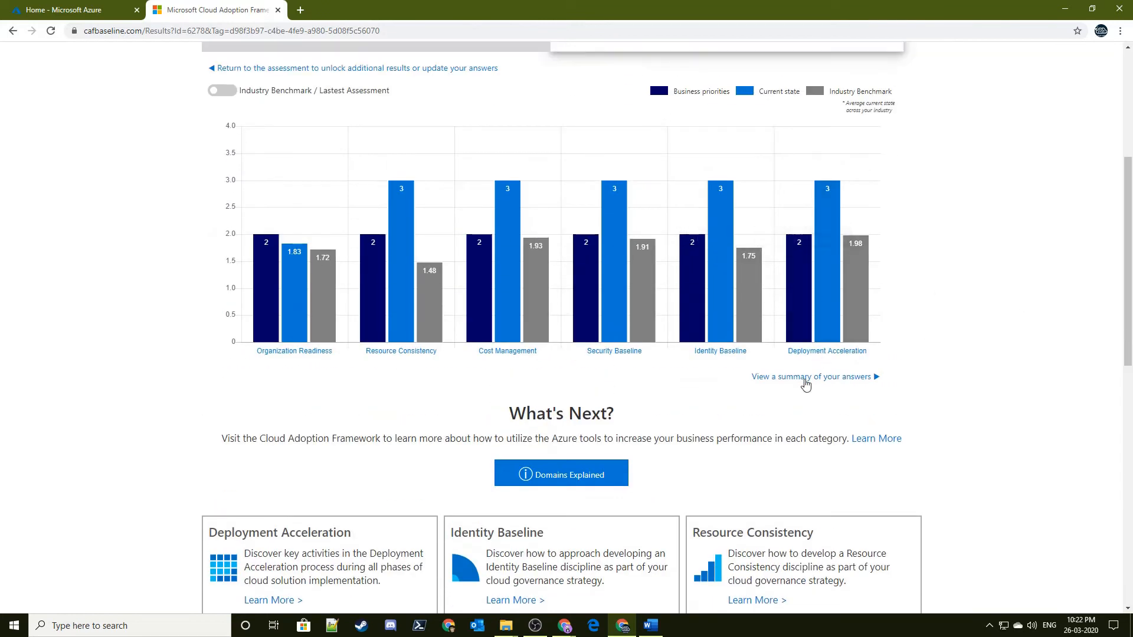
# Step: Open the summary of the assessment answers and review the Vision, Business Priorities and current state responses
pyautogui.click(825, 378)
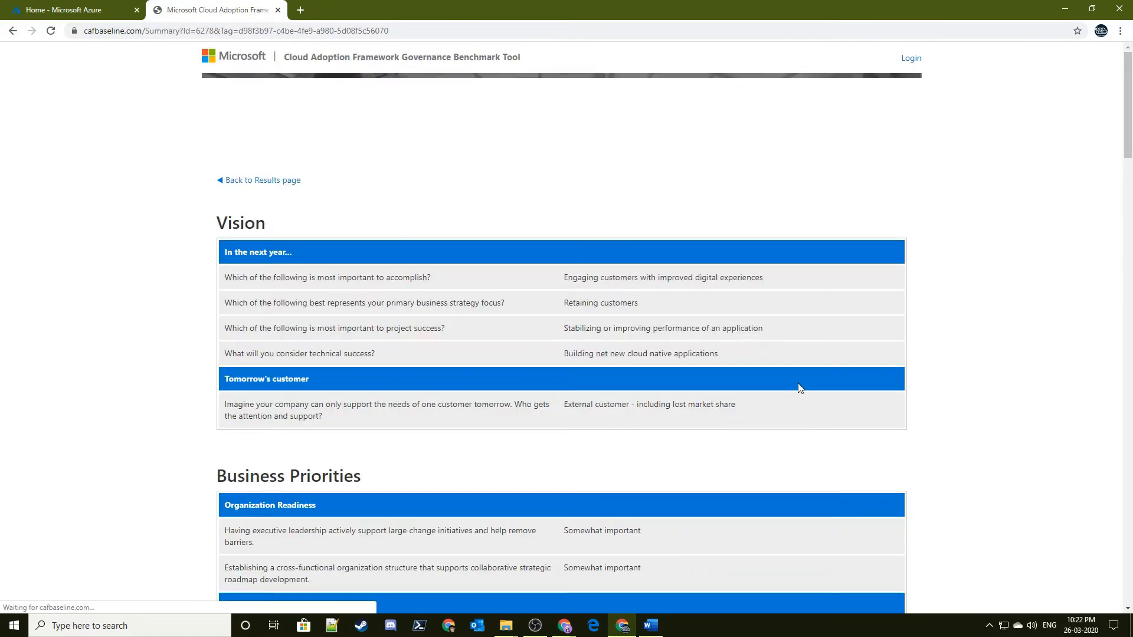
pyautogui.scroll(-10, 587, 296)
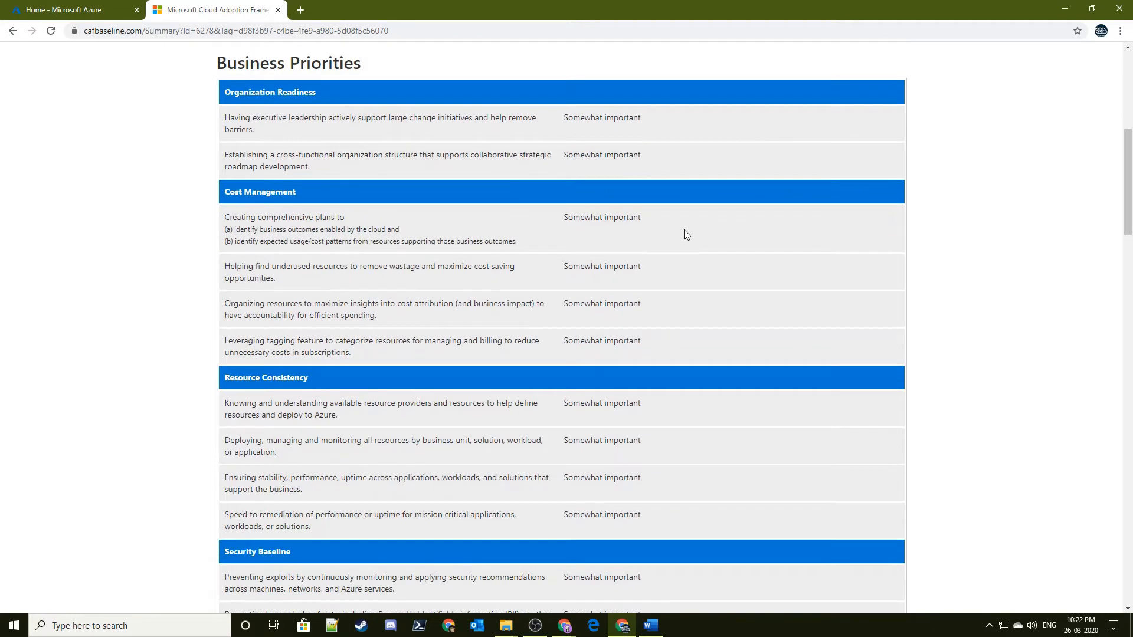
pyautogui.scroll(-20, 708, 287)
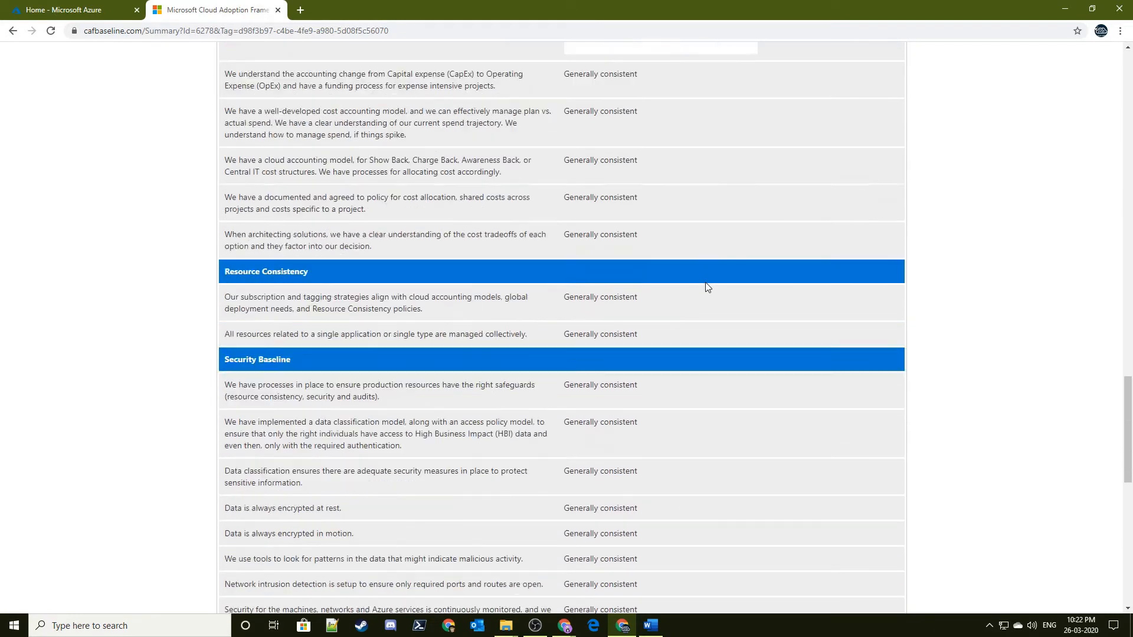
pyautogui.scroll(-3, 707, 285)
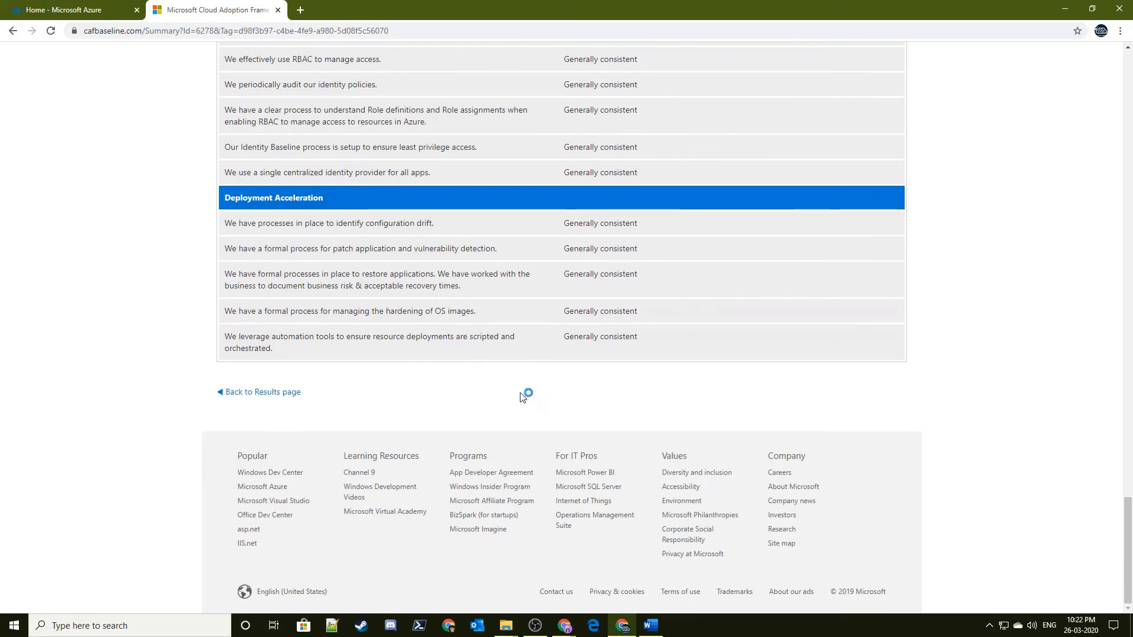
pyautogui.scroll(20, 480, 296)
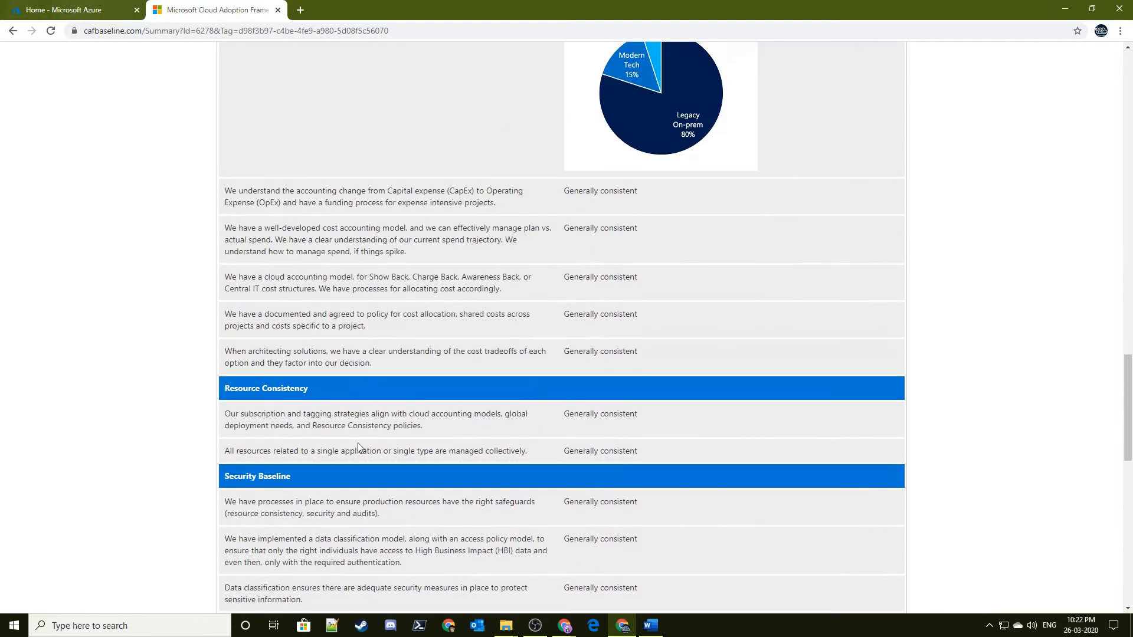
# Step: Switch to Azure Onboarding.docx in Word and review the Governance Benchmark tool bullet in section 4.0
pyautogui.click(662, 630)
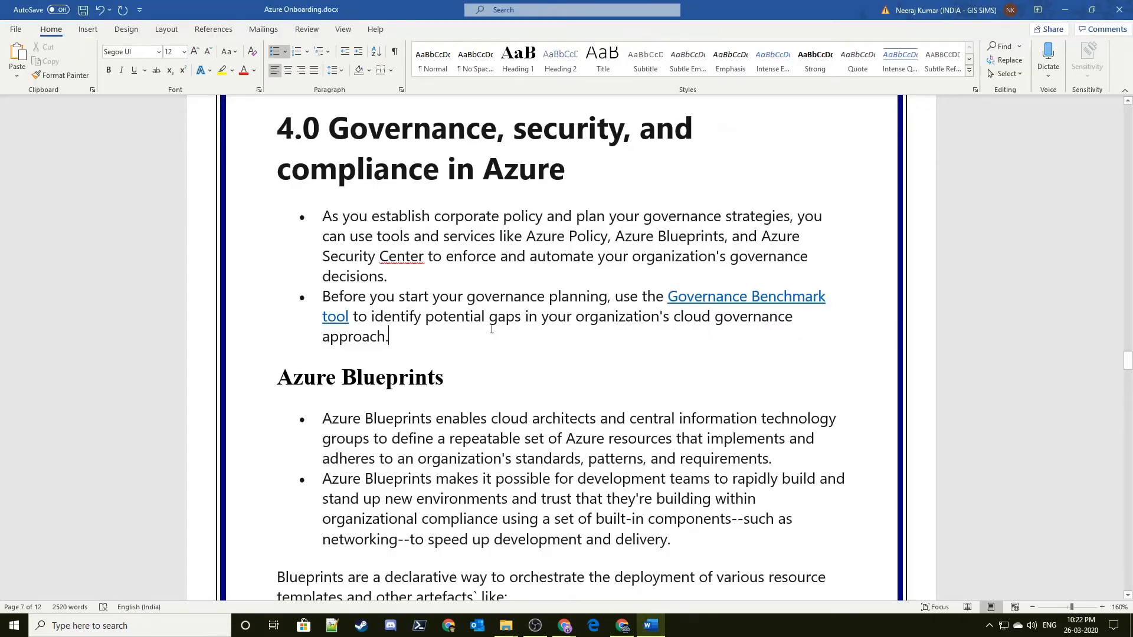
pyautogui.moveTo(405, 334); pyautogui.dragTo(324, 298)
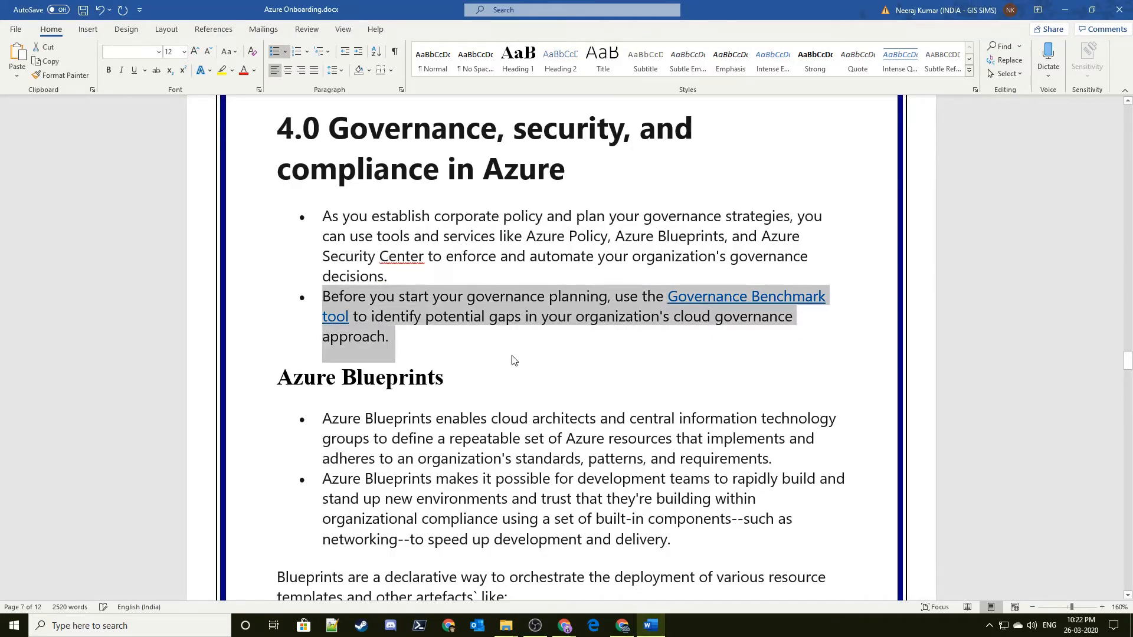
pyautogui.click(512, 359)
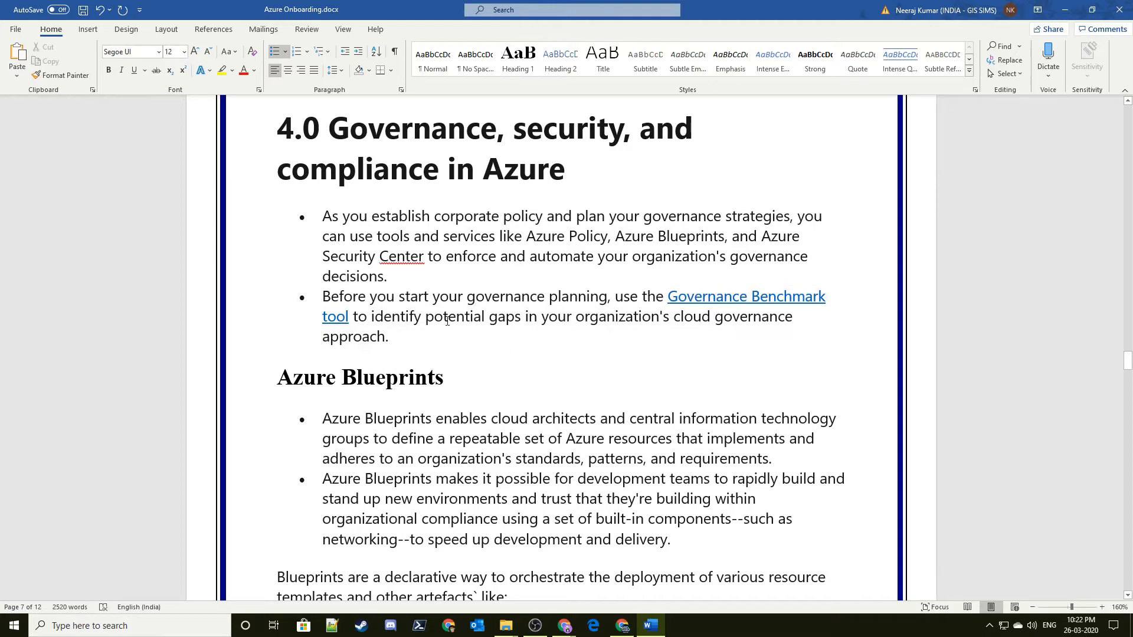
pyautogui.scroll(-1, 447, 321)
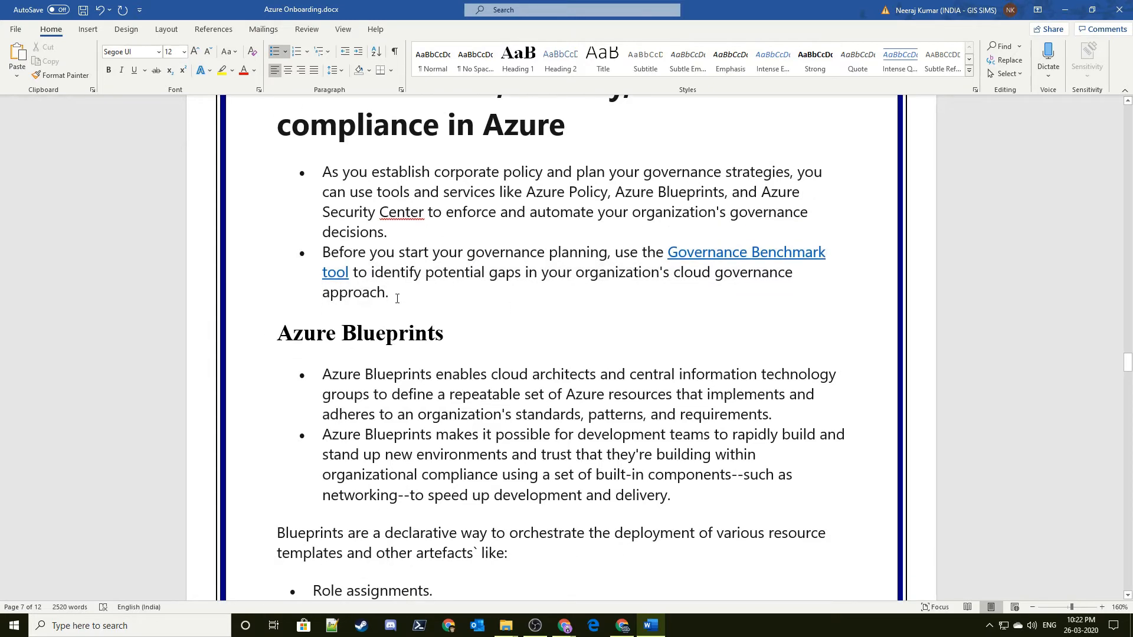
pyautogui.scroll(-2, 397, 298)
# Step: Read the Azure Blueprints heading and its first bullet about defining a repeatable set of Azure resources
pyautogui.click(266, 246)
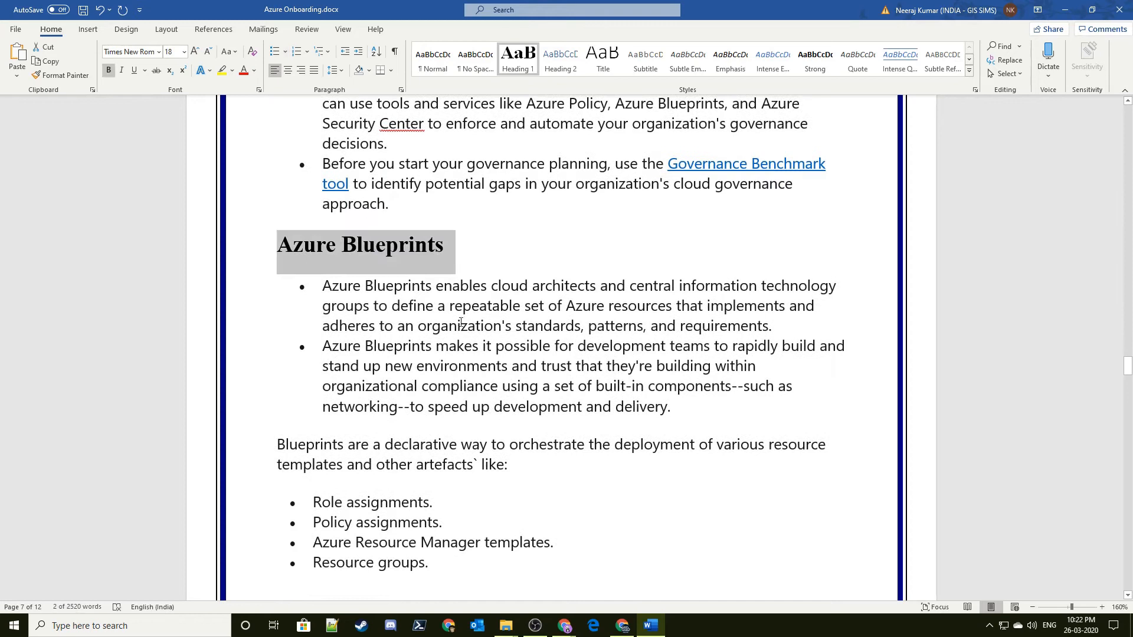
pyautogui.click(413, 283)
pyautogui.tripleClick(383, 249)
pyautogui.click(414, 326)
pyautogui.scroll(-2, 397, 289)
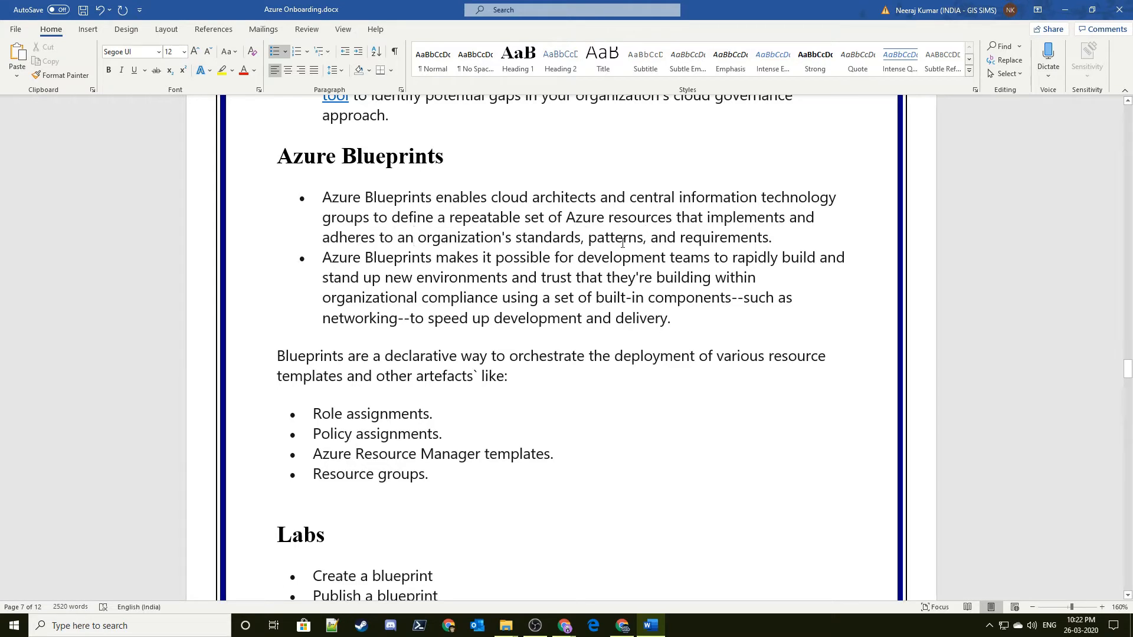
pyautogui.moveTo(781, 238); pyautogui.dragTo(303, 196)
pyautogui.click(394, 238)
pyautogui.click(316, 157)
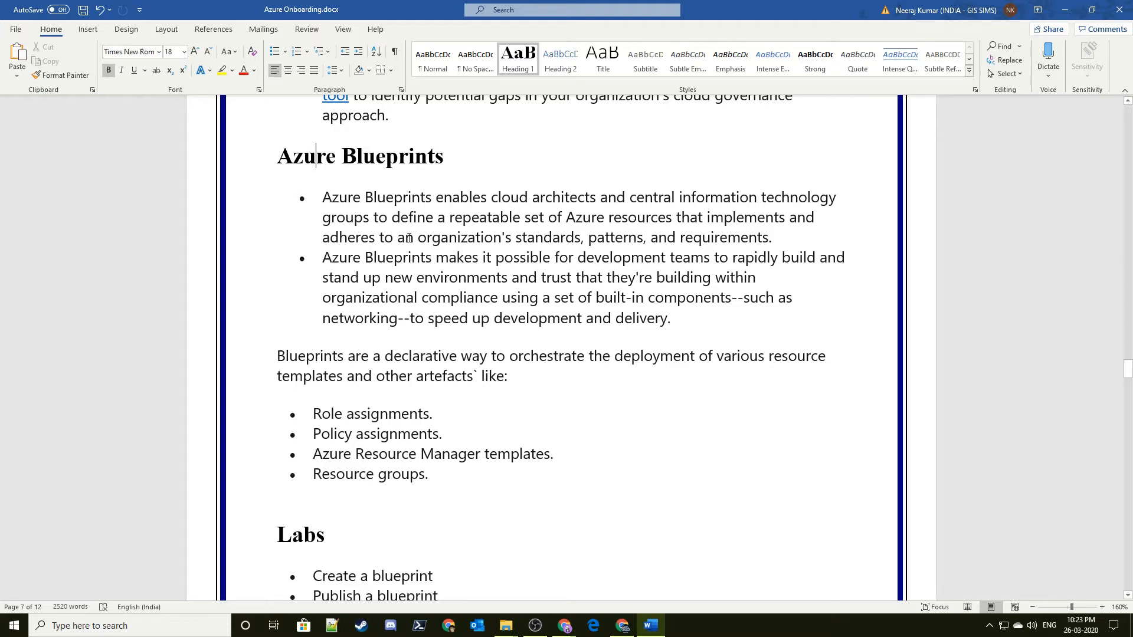
# Step: Read the second Azure Blueprints bullet about rapidly building new environments and the declarative deployment sentence below it
pyautogui.scroll(-1, 475, 288)
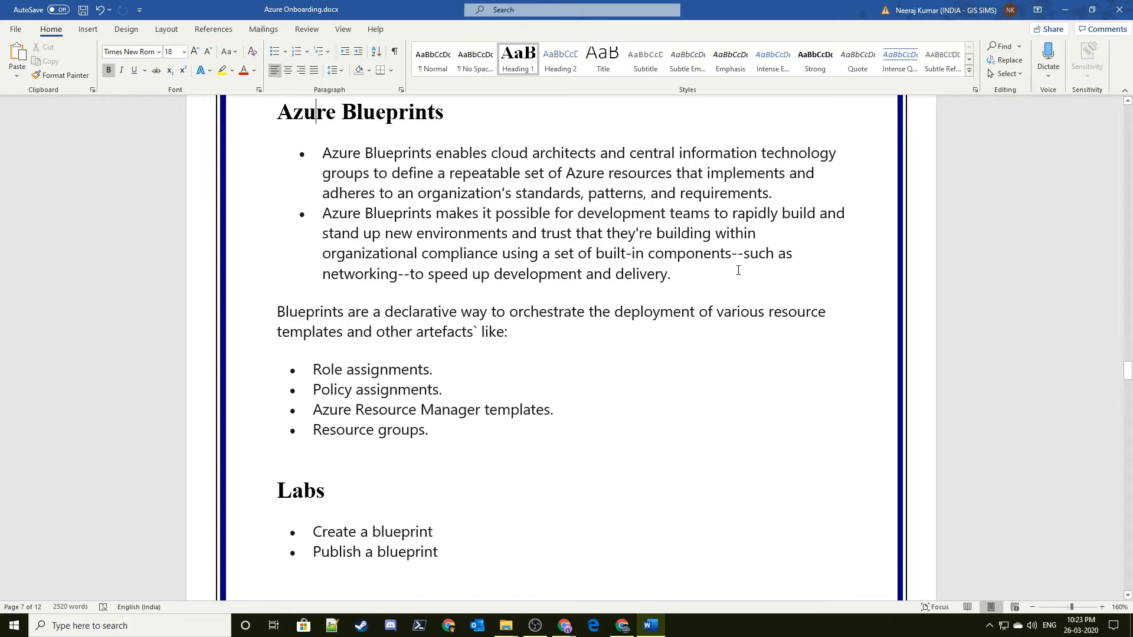
pyautogui.scroll(-1, 369, 280)
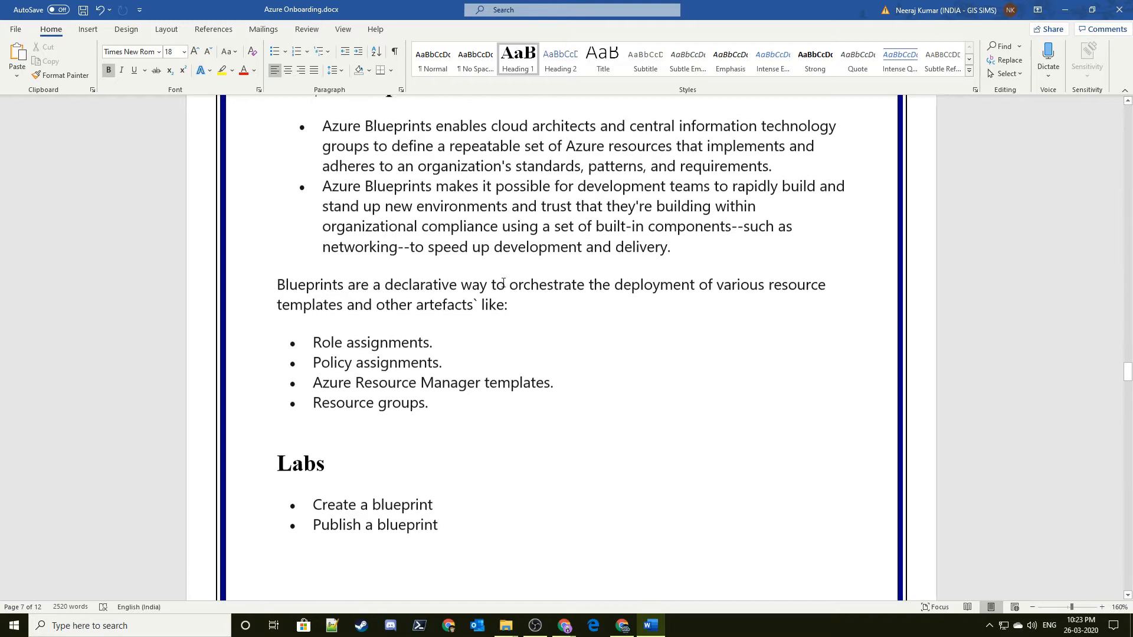
pyautogui.moveTo(670, 234); pyautogui.dragTo(323, 190)
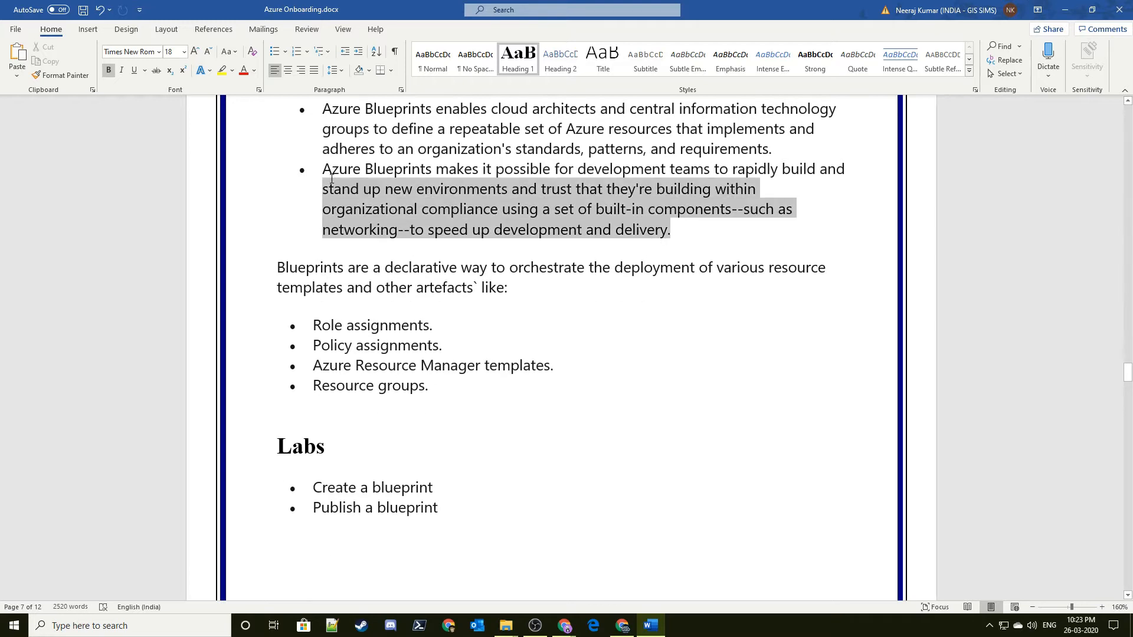
pyautogui.click(434, 230)
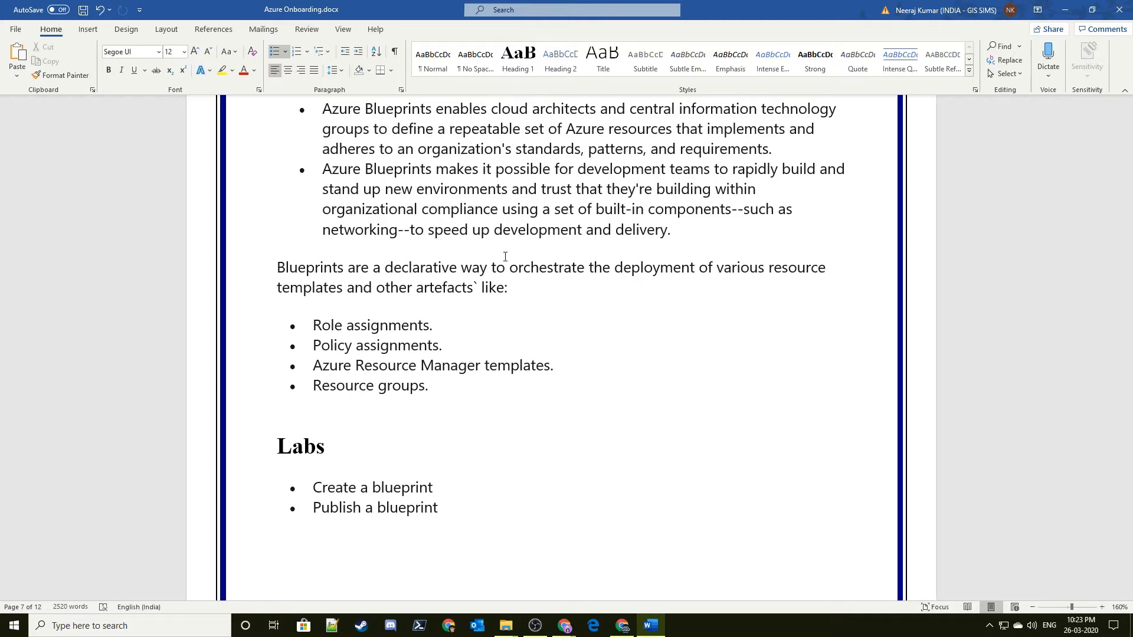
pyautogui.scroll(1, 498, 242)
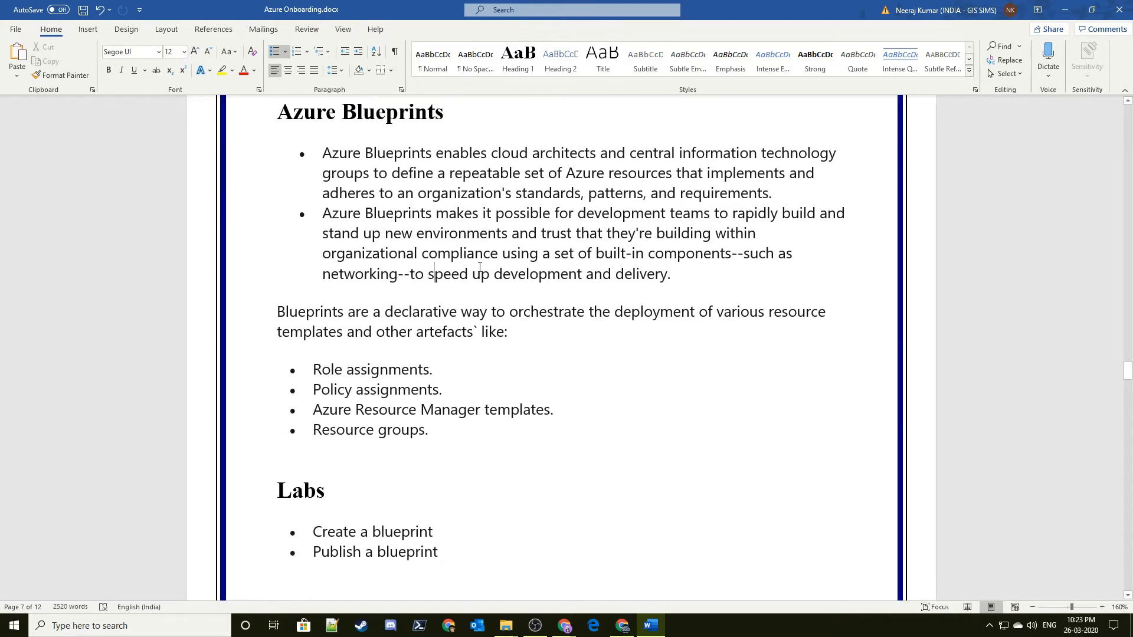
pyautogui.moveTo(322, 213); pyautogui.dragTo(466, 311)
pyautogui.click(449, 308)
pyautogui.scroll(-2, 413, 295)
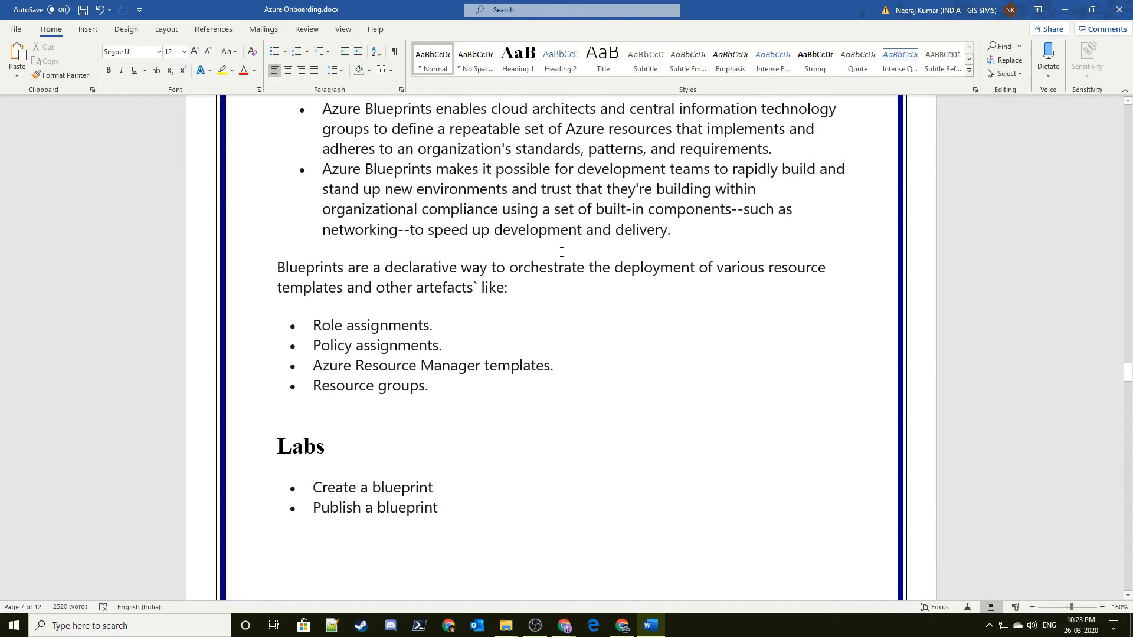
pyautogui.doubleClick(306, 231)
pyautogui.click(459, 273)
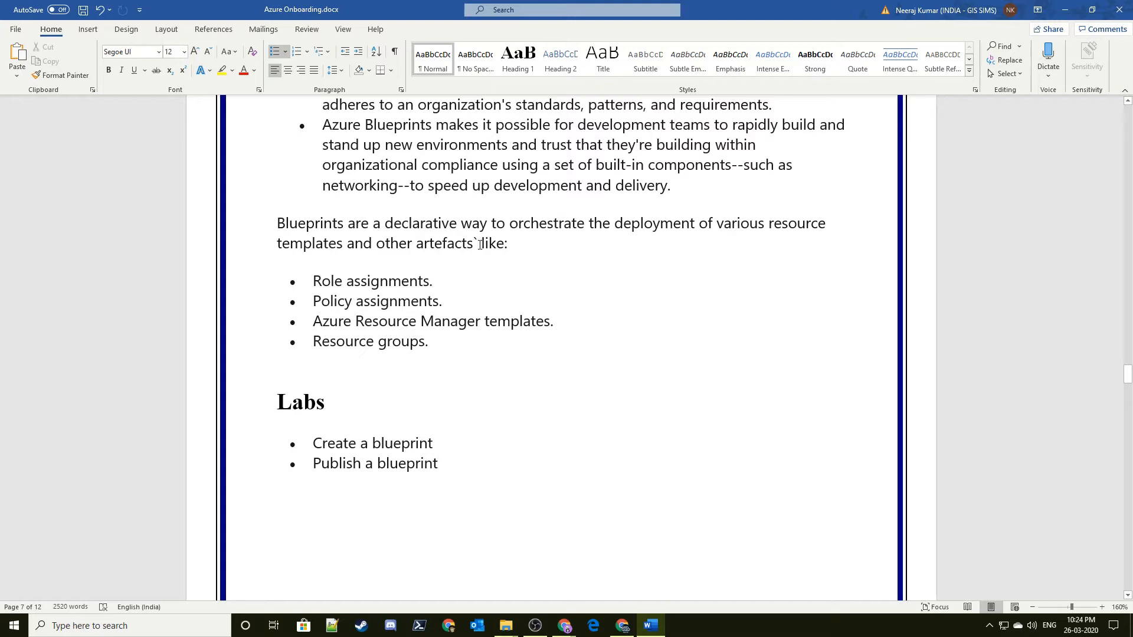
# Step: Review the list of blueprint artefacts: role assignments, policy assignments, Azure Resource Manager templates and resource groups
pyautogui.scroll(-1, 484, 256)
pyautogui.tripleClick(389, 238)
pyautogui.tripleClick(362, 256)
pyautogui.doubleClick(371, 278)
pyautogui.tripleClick(370, 286)
pyautogui.click(374, 296)
pyautogui.click(450, 329)
pyautogui.moveTo(437, 303); pyautogui.dragTo(327, 243)
pyautogui.click(392, 282)
pyautogui.moveTo(450, 309); pyautogui.dragTo(325, 237)
pyautogui.click(352, 277)
pyautogui.moveTo(438, 306); pyautogui.dragTo(319, 236)
pyautogui.click(388, 279)
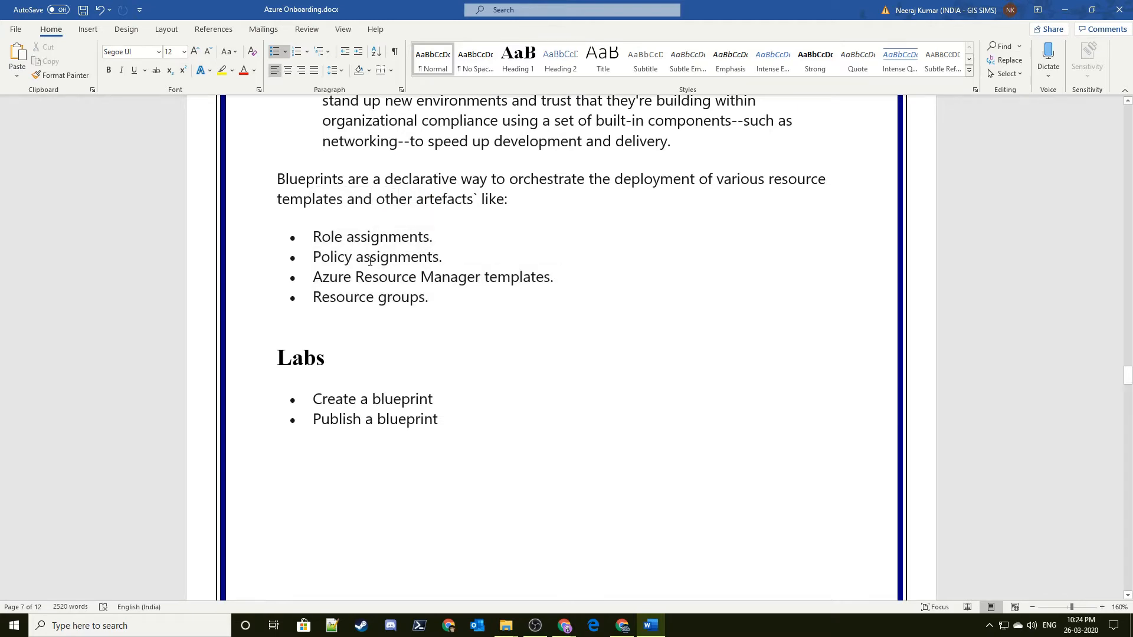
pyautogui.tripleClick(362, 285)
pyautogui.doubleClick(367, 306)
pyautogui.click(422, 370)
# Step: Look over the whole Azure Blueprints section again and place the cursor at the Labs heading
pyautogui.scroll(-1, 414, 294)
pyautogui.scroll(7, 414, 294)
pyautogui.scroll(-2, 458, 511)
pyautogui.moveTo(438, 515); pyautogui.dragTo(286, 203)
pyautogui.click(411, 242)
pyautogui.scroll(-2, 411, 269)
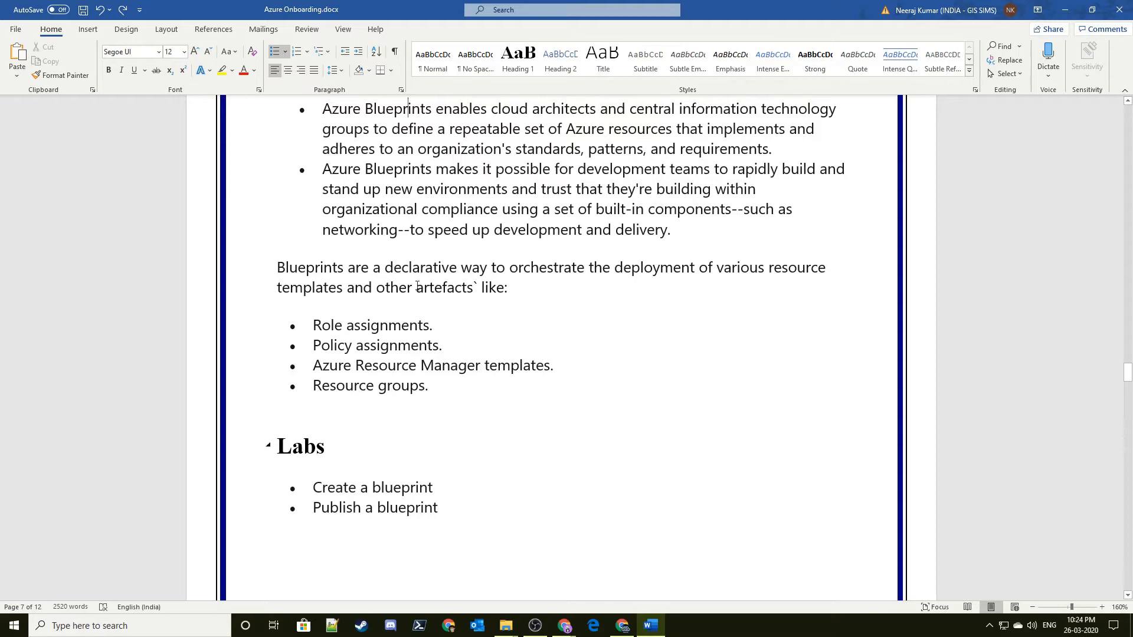
pyautogui.scroll(-1, 413, 295)
pyautogui.click(357, 400)
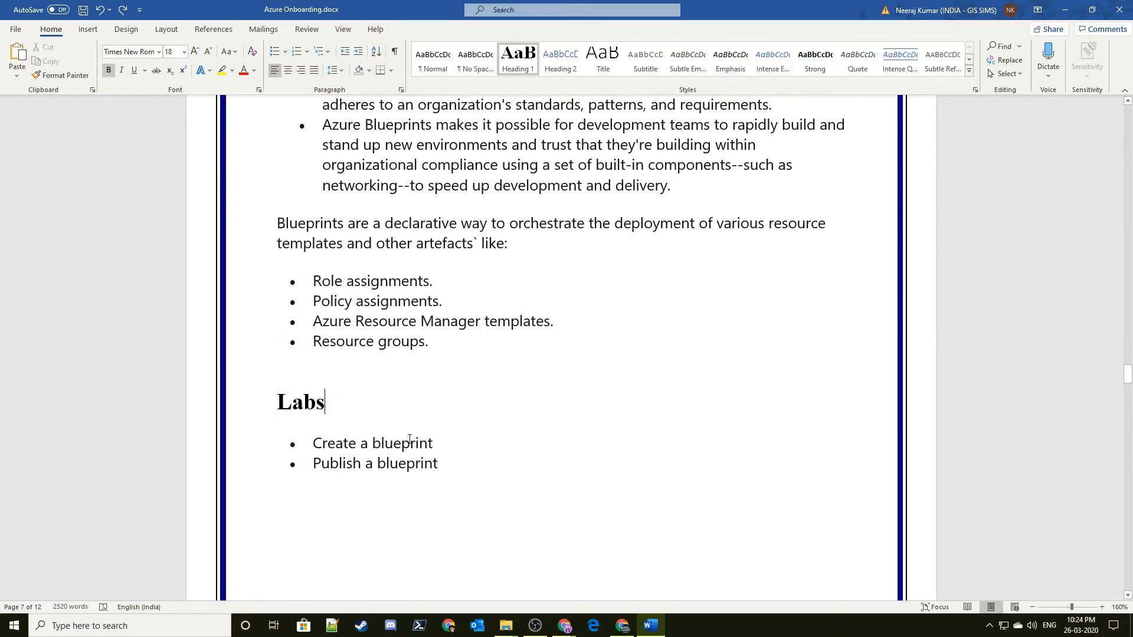
# Step: Switch from the Word notes to Chrome and bring up the Azure portal home page
pyautogui.scroll(-2, 407, 437)
pyautogui.scroll(3, 392, 403)
pyautogui.scroll(-1, 392, 403)
pyautogui.click(622, 625)
pyautogui.scroll(5, 241, 260)
pyautogui.click(46, 9)
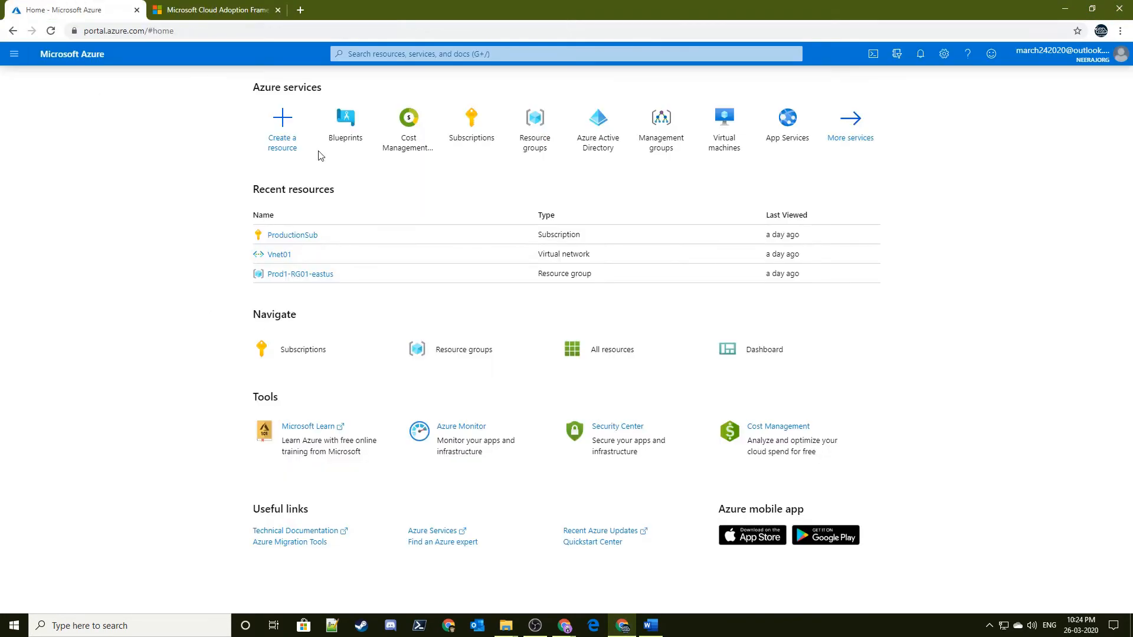
# Step: Search all Azure services for "blue" and open the Blueprints service
pyautogui.click(21, 59)
pyautogui.click(43, 137)
pyautogui.click(171, 86)
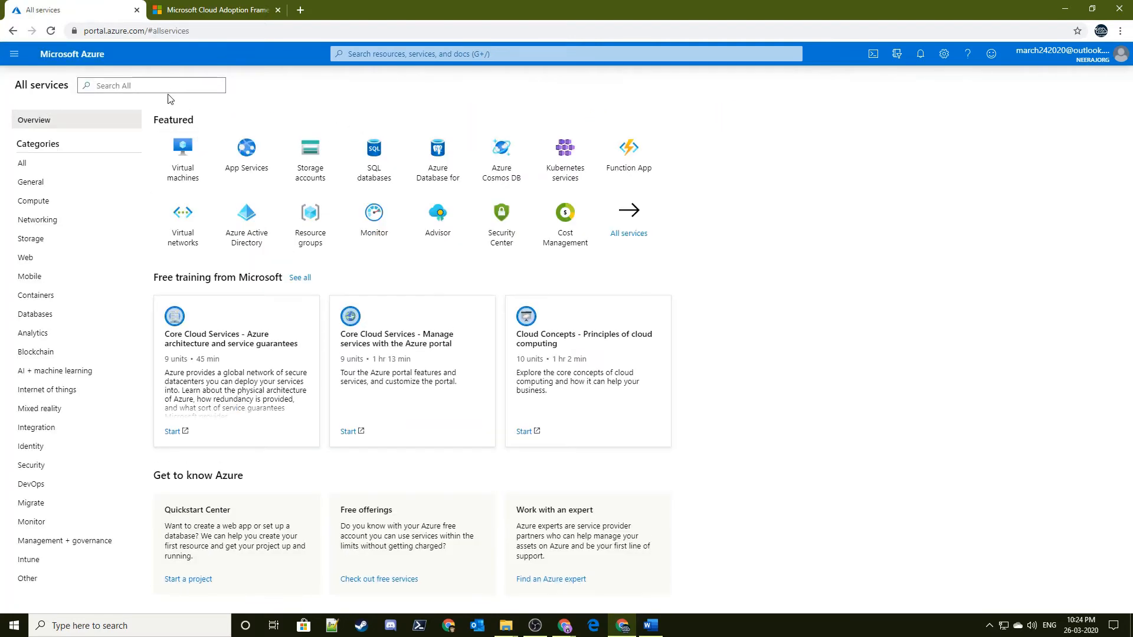
pyautogui.write('blue')
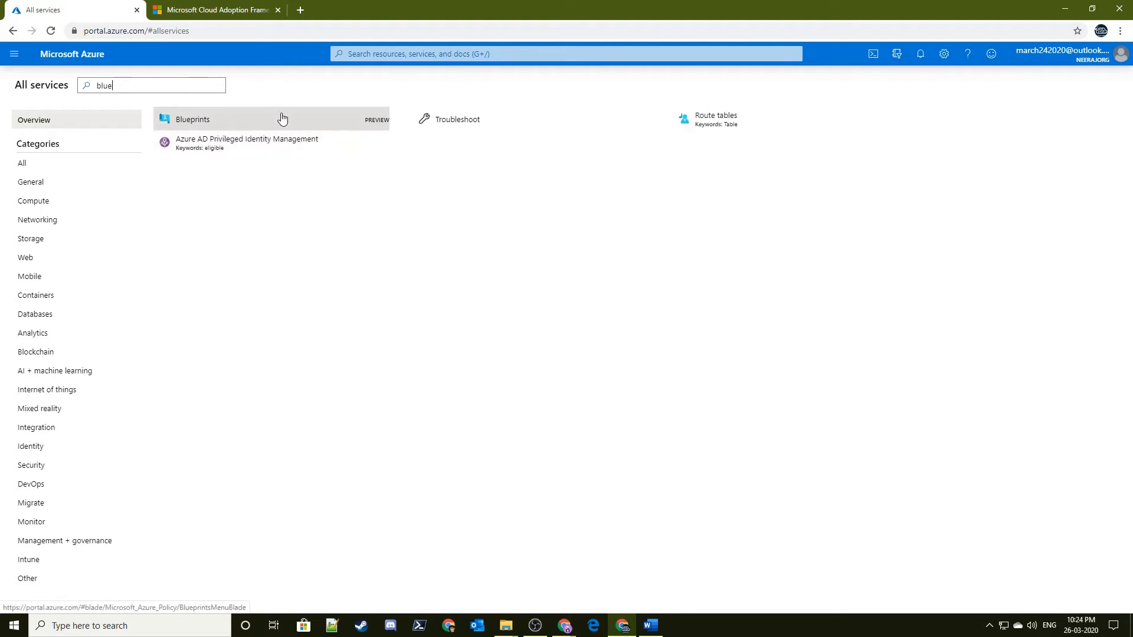
pyautogui.click(278, 118)
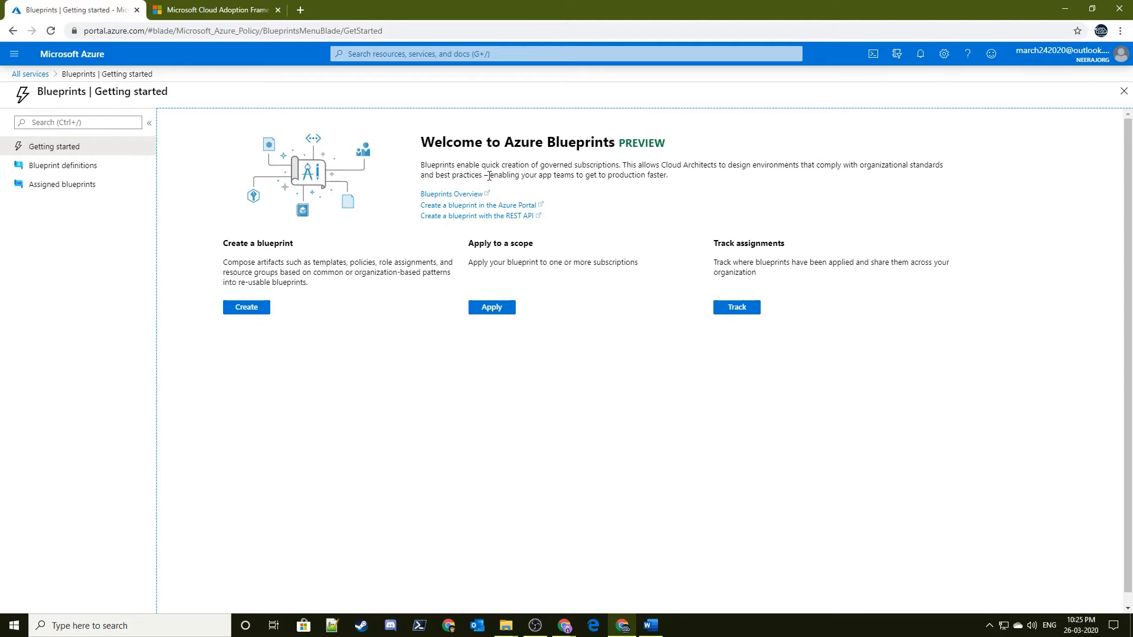
# Step: Read the Azure Blueprints welcome paragraph about quickly creating governed subscriptions
pyautogui.moveTo(678, 177); pyautogui.dragTo(421, 170)
pyautogui.click(464, 172)
pyautogui.tripleClick(616, 166)
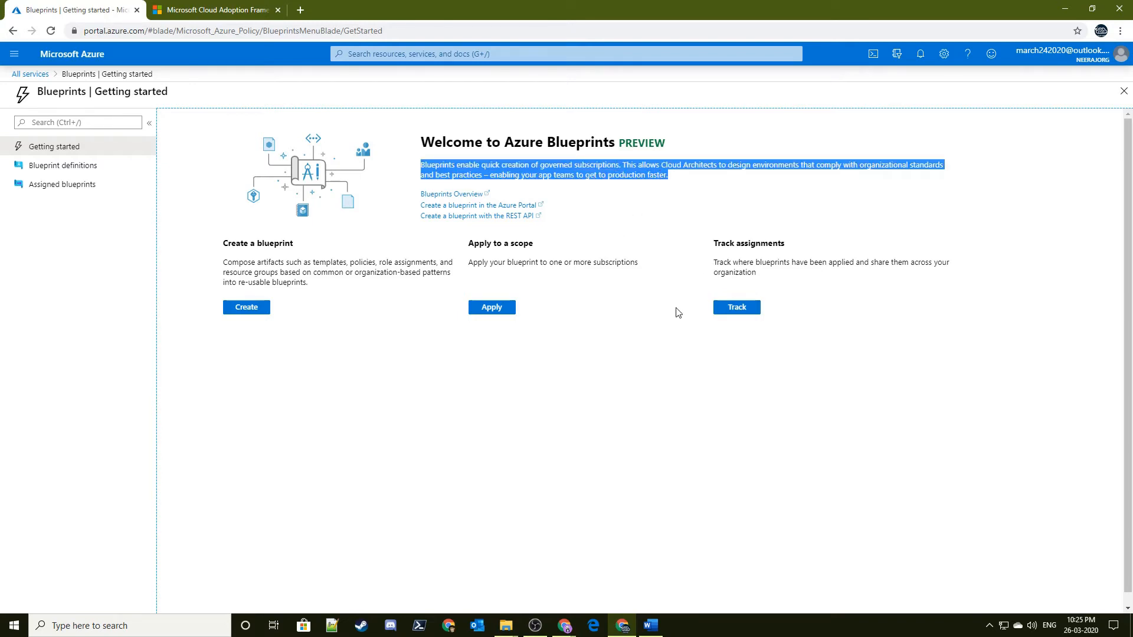
# Step: Read the Create a blueprint section on composing artifacts into re-usable blueprints
pyautogui.tripleClick(272, 271)
pyautogui.tripleClick(273, 271)
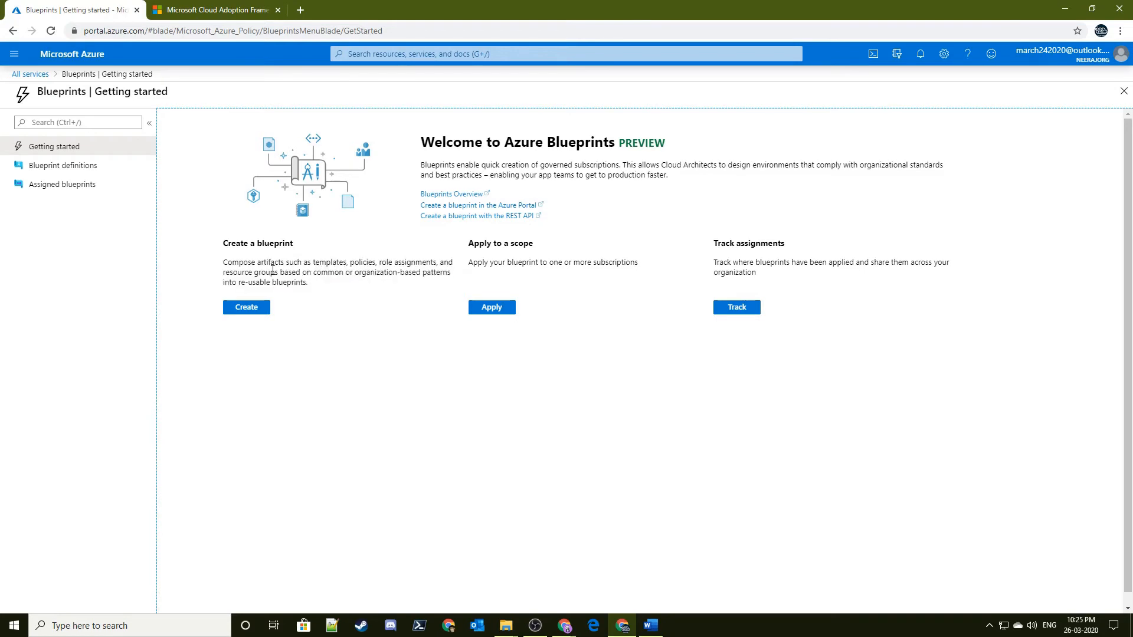
pyautogui.click(273, 271)
pyautogui.moveTo(302, 263); pyautogui.dragTo(330, 261)
pyautogui.click(364, 285)
pyautogui.moveTo(312, 284); pyautogui.dragTo(218, 242)
pyautogui.click(242, 244)
pyautogui.moveTo(293, 244); pyautogui.dragTo(201, 244)
pyautogui.click(287, 253)
# Step: Read the Apply to a scope and Track assignments sections of the getting started page
pyautogui.moveTo(467, 243); pyautogui.dragTo(529, 244)
pyautogui.click(527, 262)
pyautogui.click(544, 253)
pyautogui.moveTo(714, 243); pyautogui.dragTo(784, 244)
pyautogui.click(780, 266)
pyautogui.moveTo(718, 264); pyautogui.dragTo(843, 283)
pyautogui.click(738, 275)
pyautogui.tripleClick(741, 271)
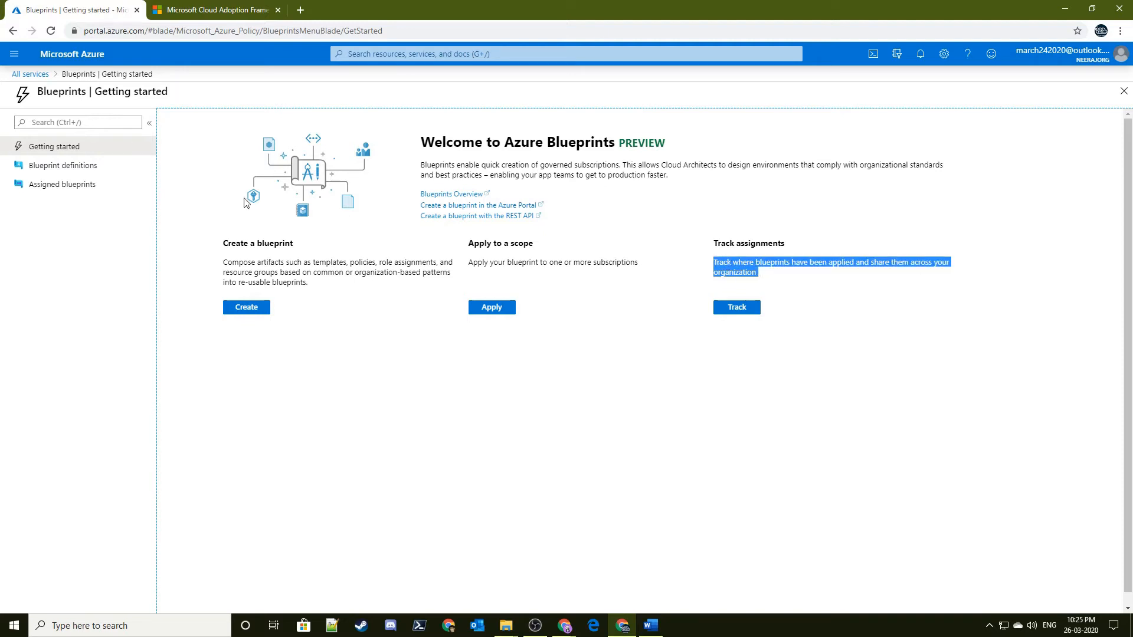
# Step: Open the blueprint definitions and choose management group 001 under the tenant root group for their scope
pyautogui.click(97, 170)
pyautogui.click(56, 152)
pyautogui.click(60, 165)
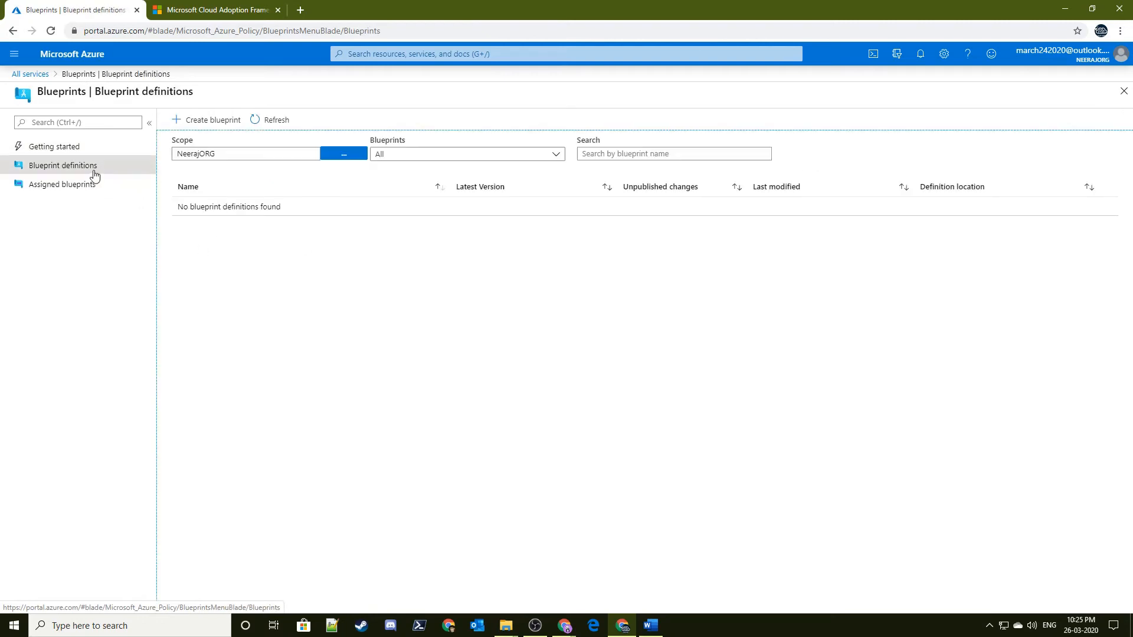
pyautogui.click(340, 154)
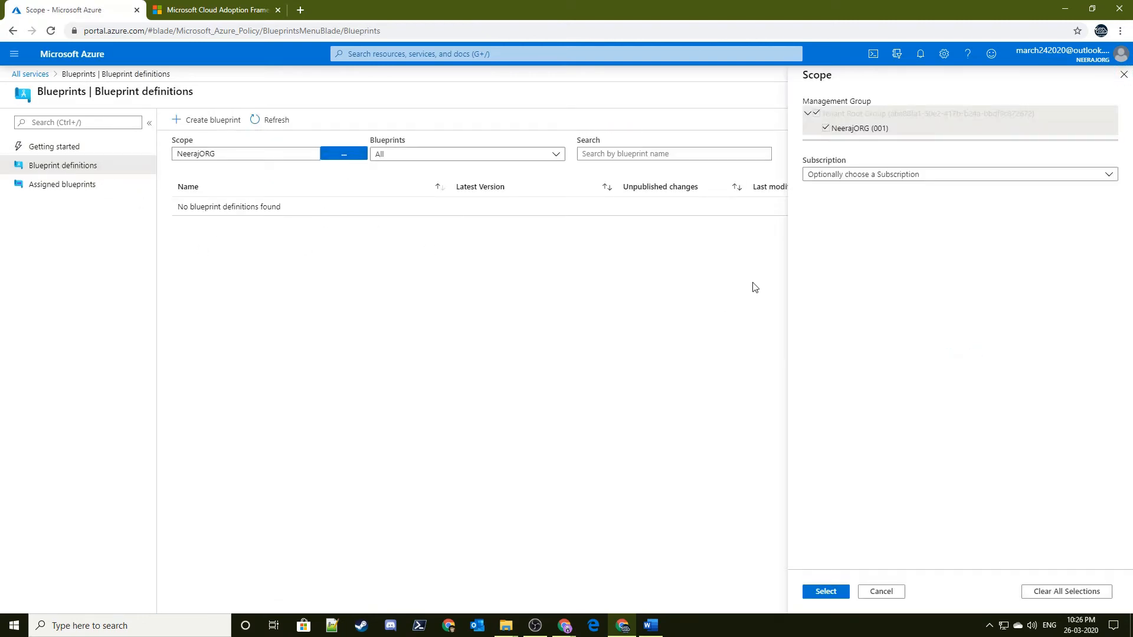
pyautogui.click(825, 118)
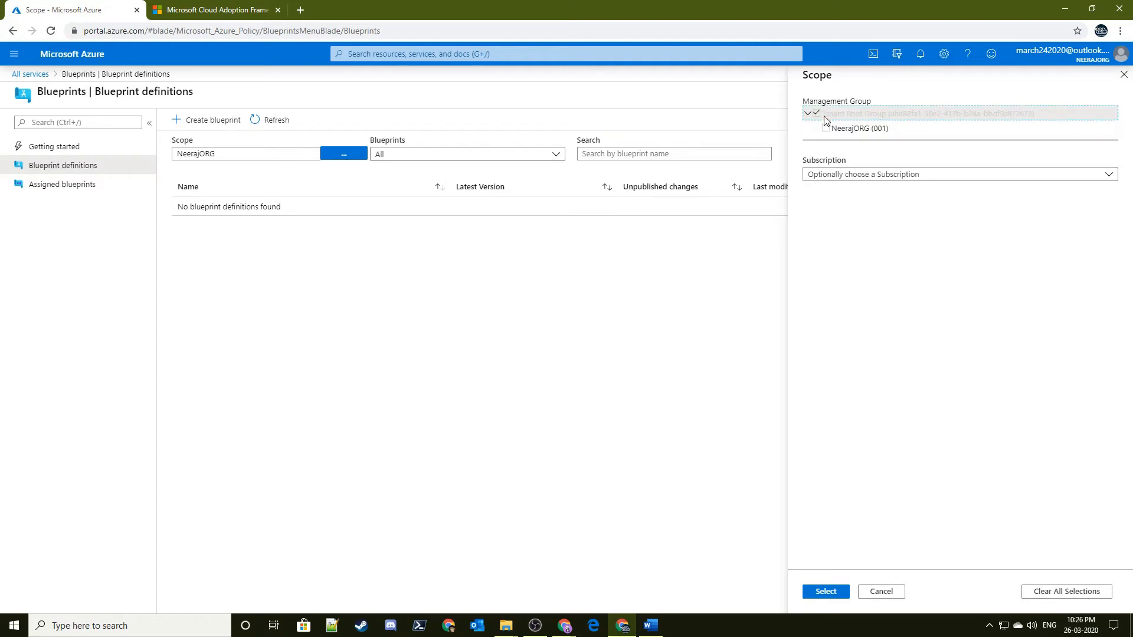
pyautogui.click(826, 128)
# Step: Add the ProductionSub subscription to the blueprint definitions scope and apply the scope selection
pyautogui.click(904, 176)
pyautogui.click(861, 234)
pyautogui.click(894, 175)
pyautogui.click(851, 234)
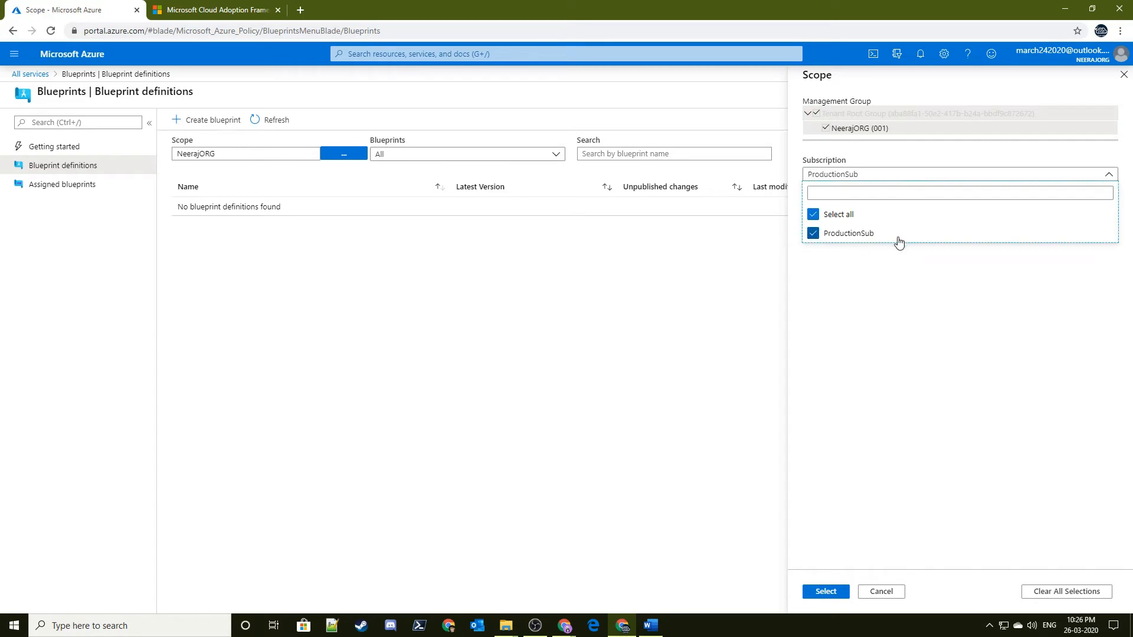
pyautogui.click(846, 136)
pyautogui.click(858, 174)
pyautogui.click(838, 233)
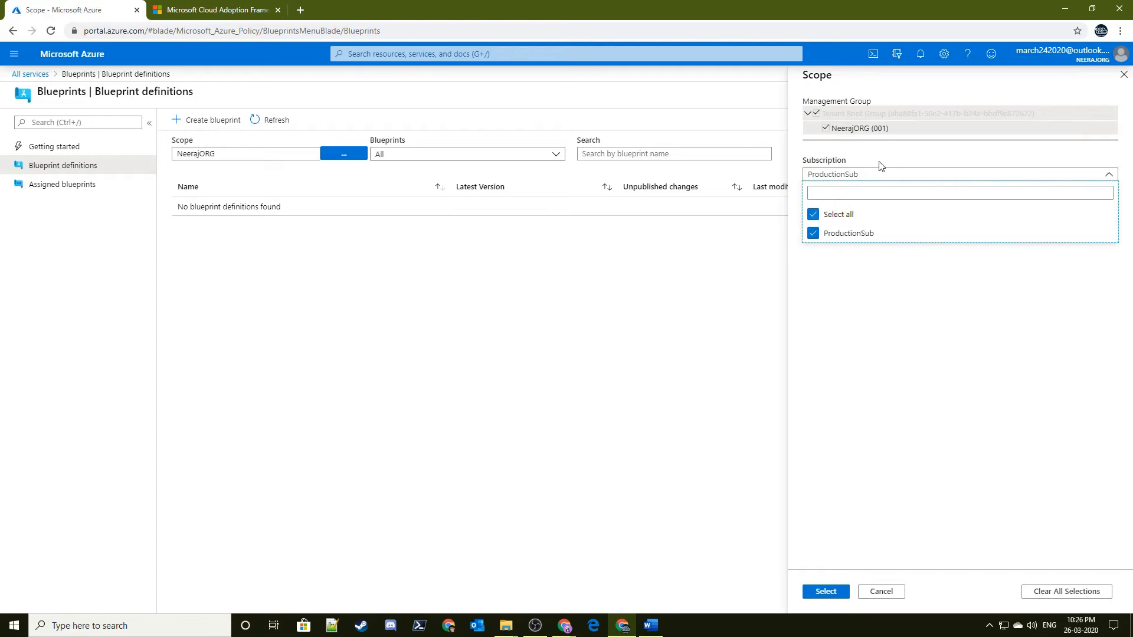
pyautogui.click(856, 254)
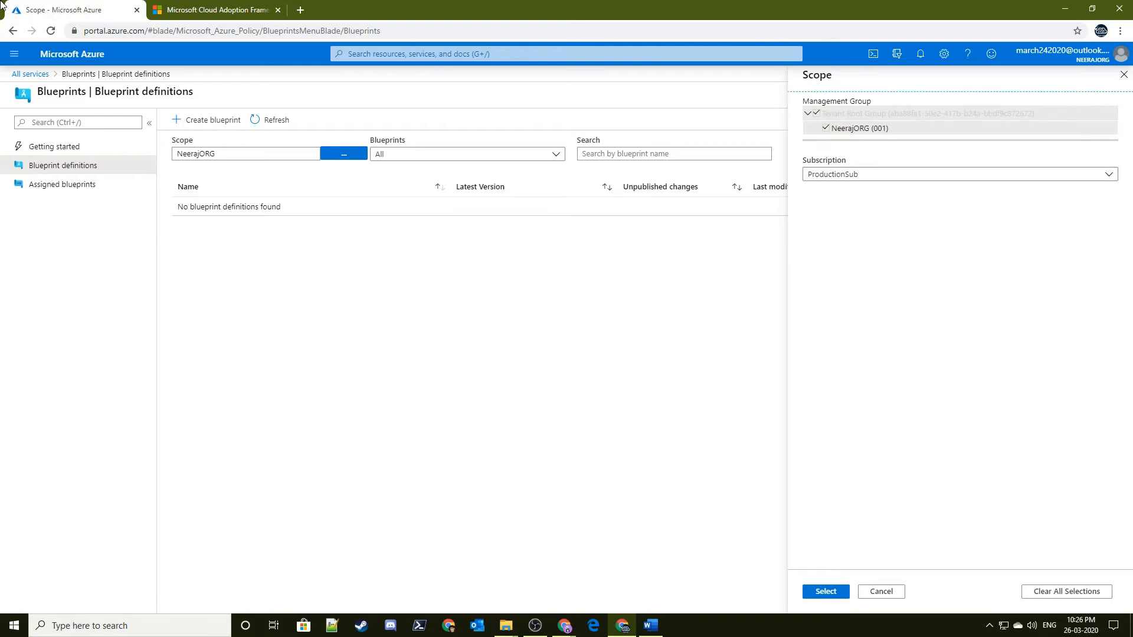
pyautogui.click(824, 591)
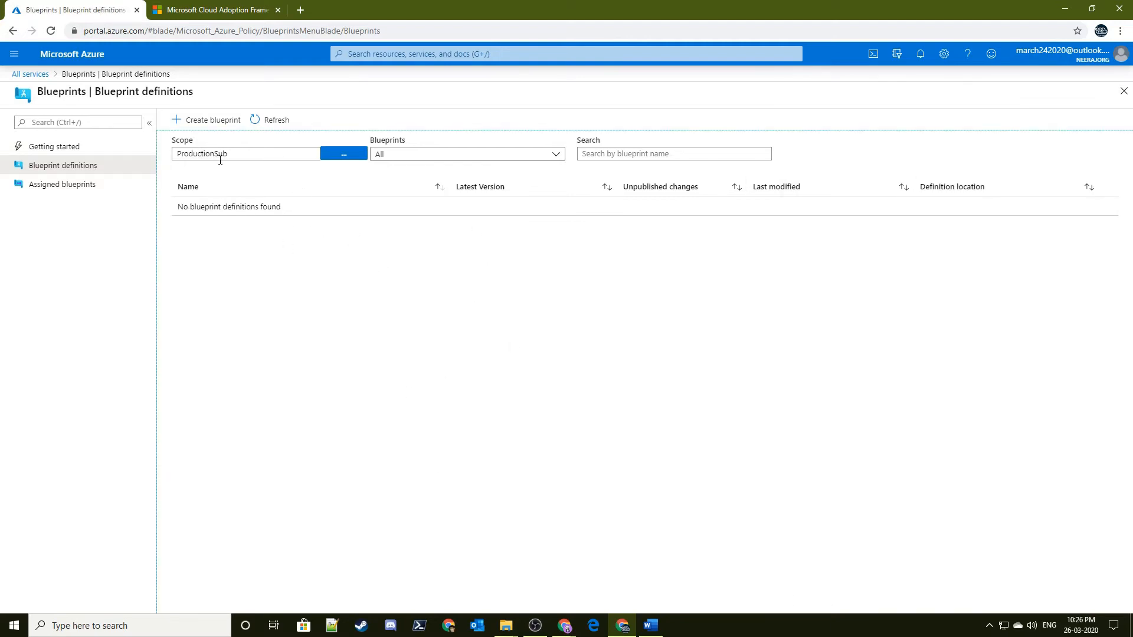
# Step: Start creating a blueprint and look through the list of predefined blueprint samples
pyautogui.click(194, 125)
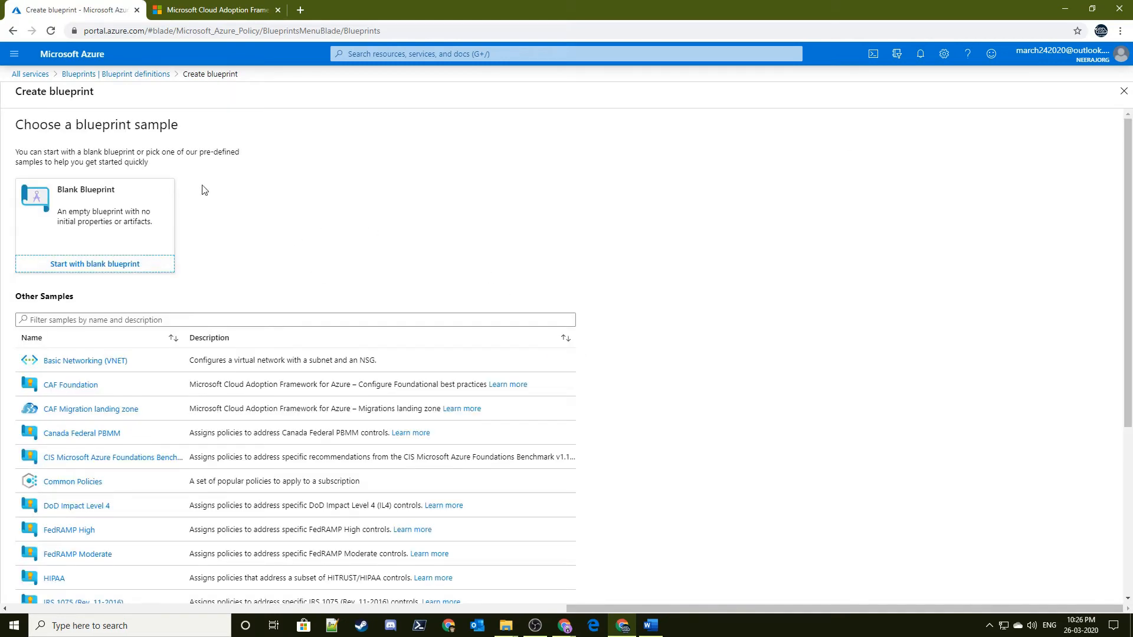
pyautogui.scroll(-2, 307, 293)
pyautogui.scroll(-1, 90, 267)
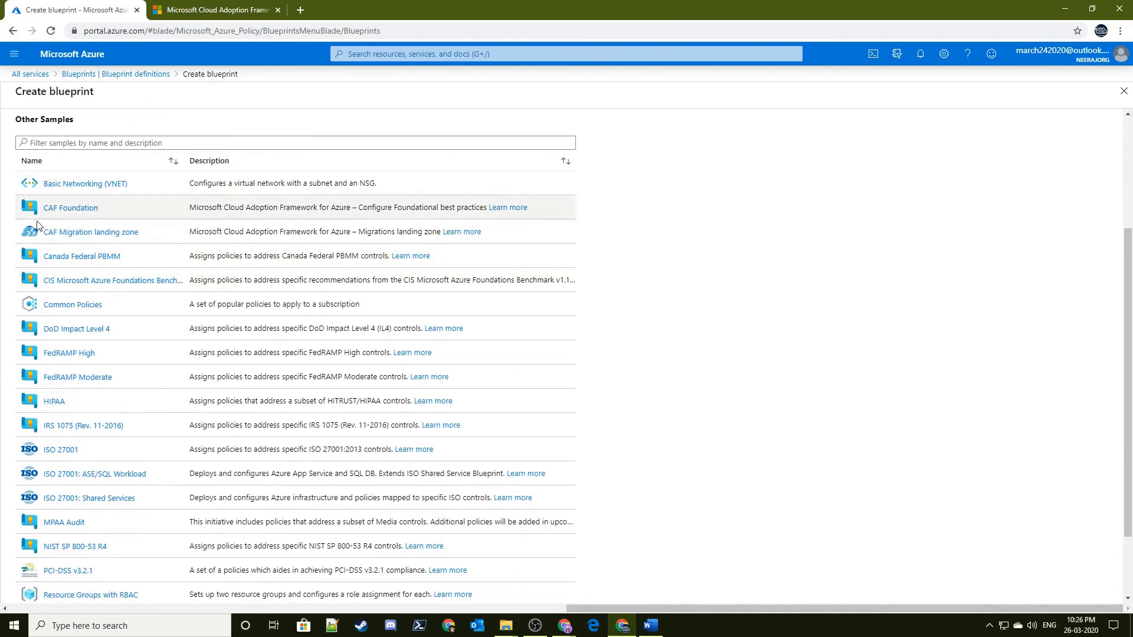
pyautogui.scroll(-1, 161, 227)
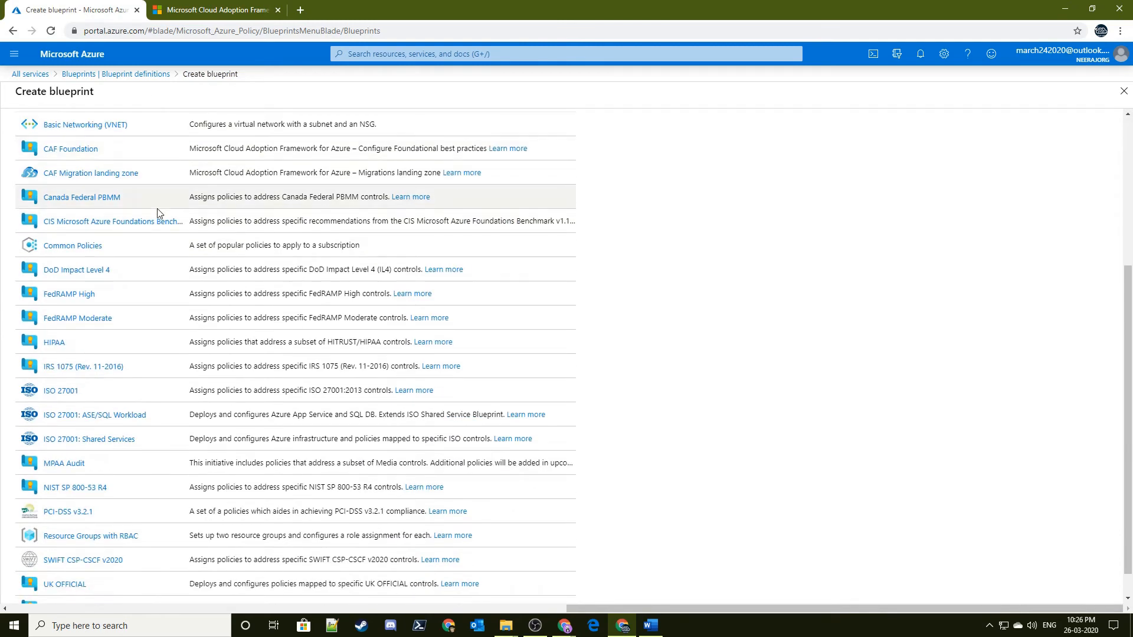
pyautogui.scroll(-1, 158, 263)
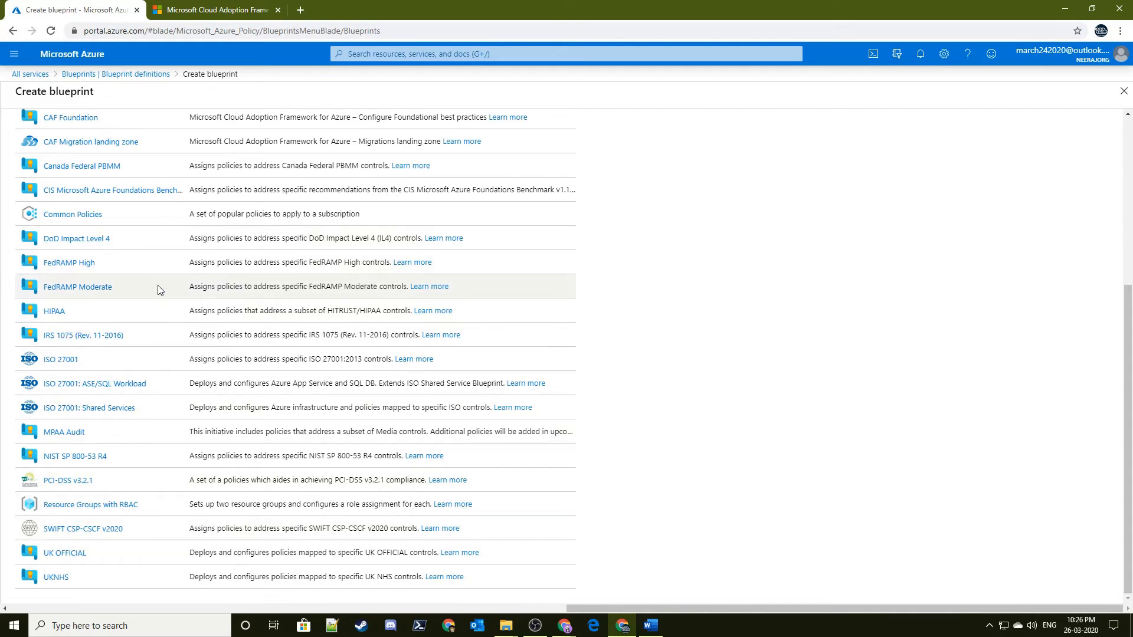
pyautogui.scroll(1, 124, 259)
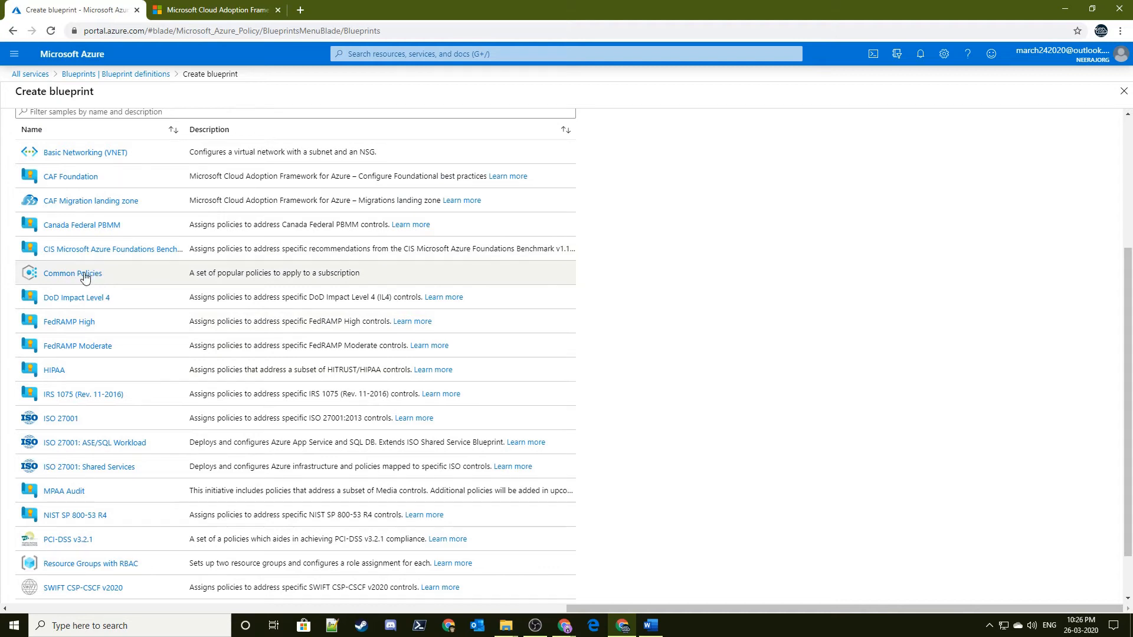
# Step: Read the description of the Common Policies sample and return to the blank blueprint option
pyautogui.moveTo(189, 274); pyautogui.dragTo(448, 274)
pyautogui.click(269, 276)
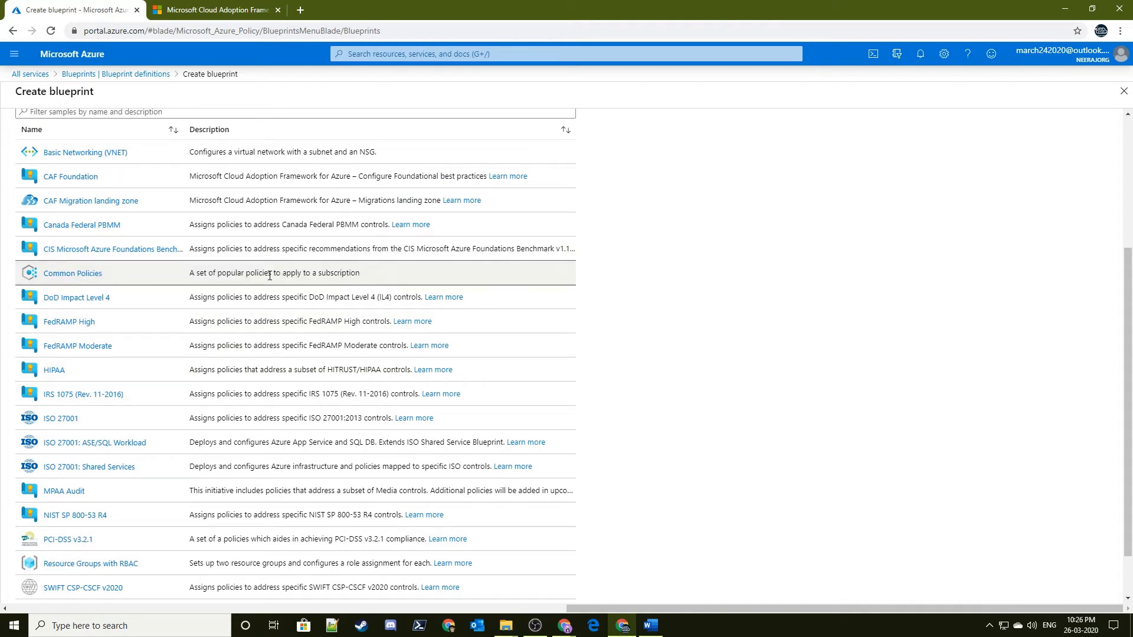
pyautogui.tripleClick(267, 274)
pyautogui.click(295, 275)
pyautogui.scroll(3, 89, 280)
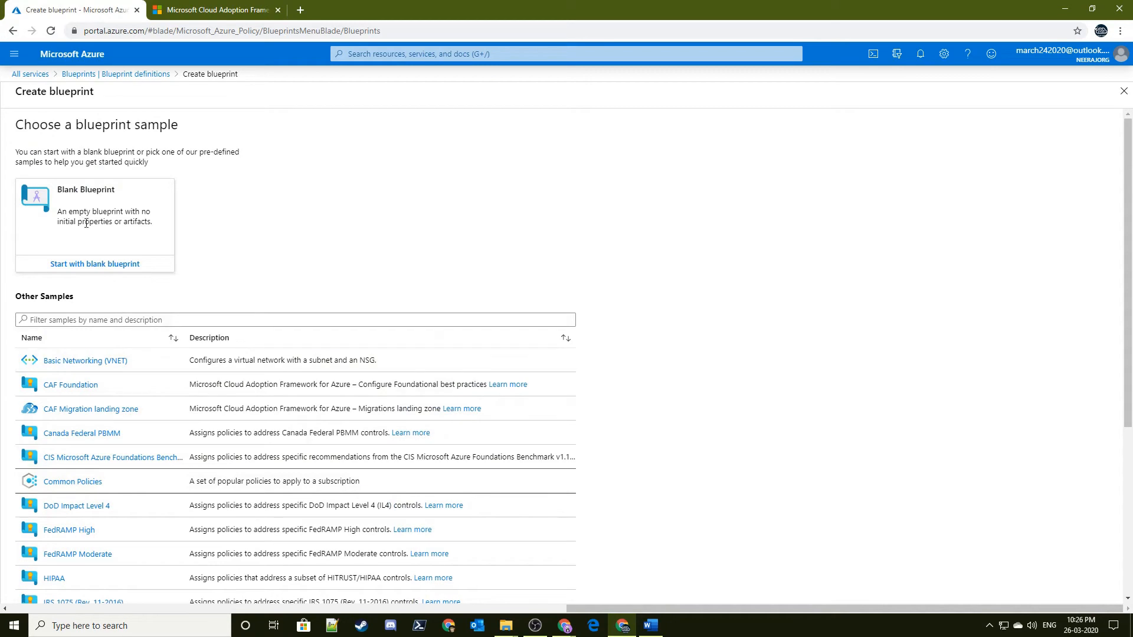
# Step: Start with a blank blueprint, name it AllowedLocation, and copy that name
pyautogui.click(111, 260)
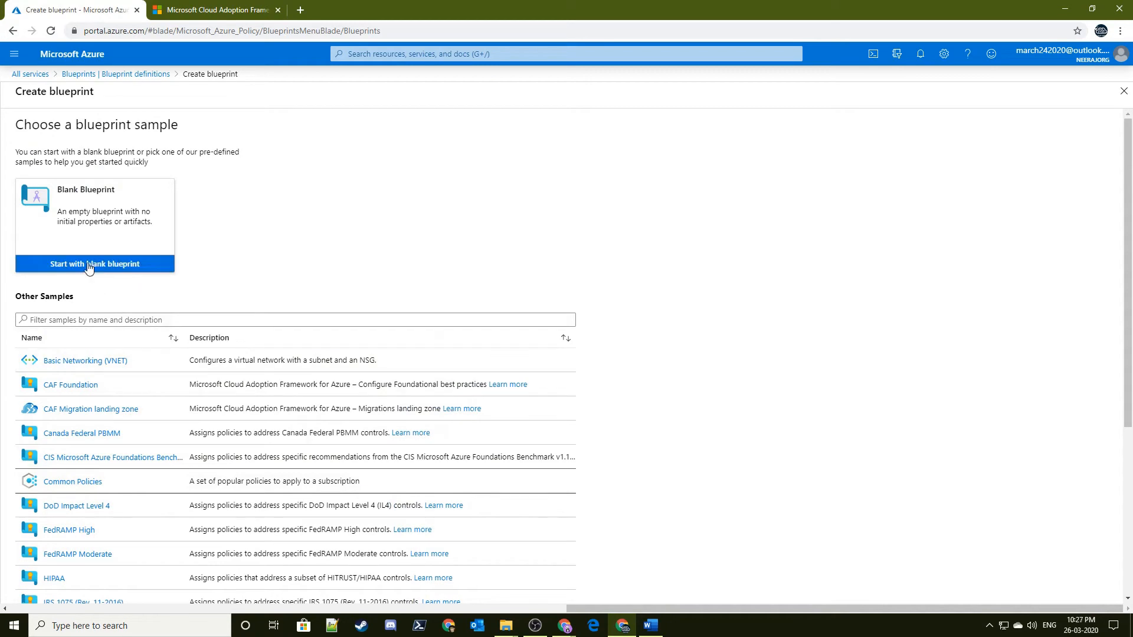
pyautogui.click(96, 157)
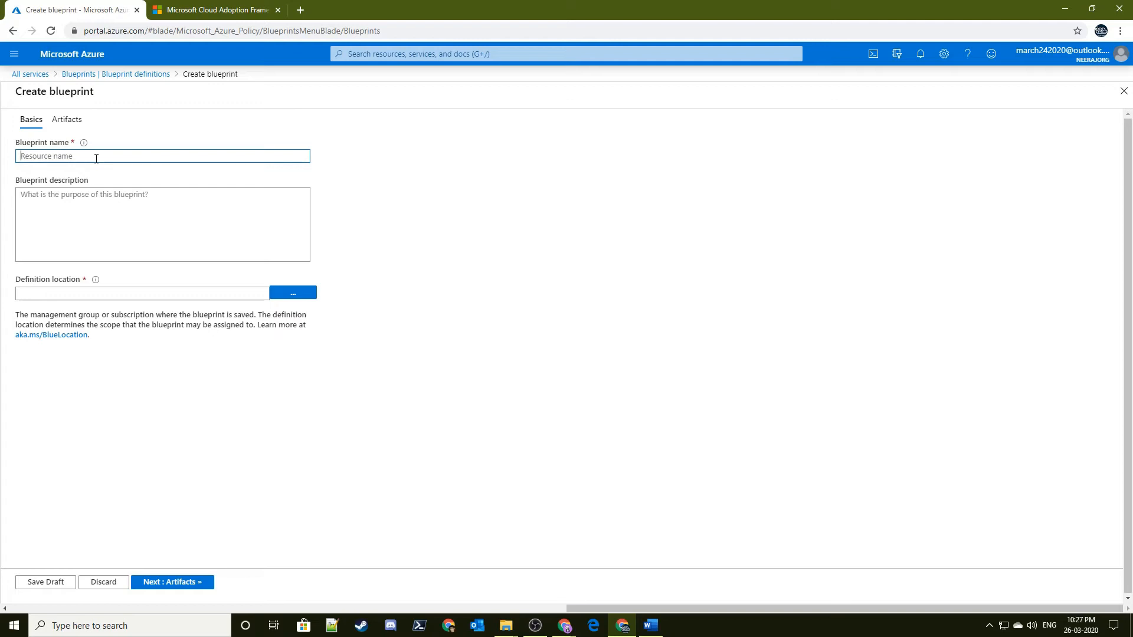
pyautogui.write('AllowedLocation')
pyautogui.moveTo(95, 158); pyautogui.dragTo(13, 156)
pyautogui.hotkey('ctrl', 'c')
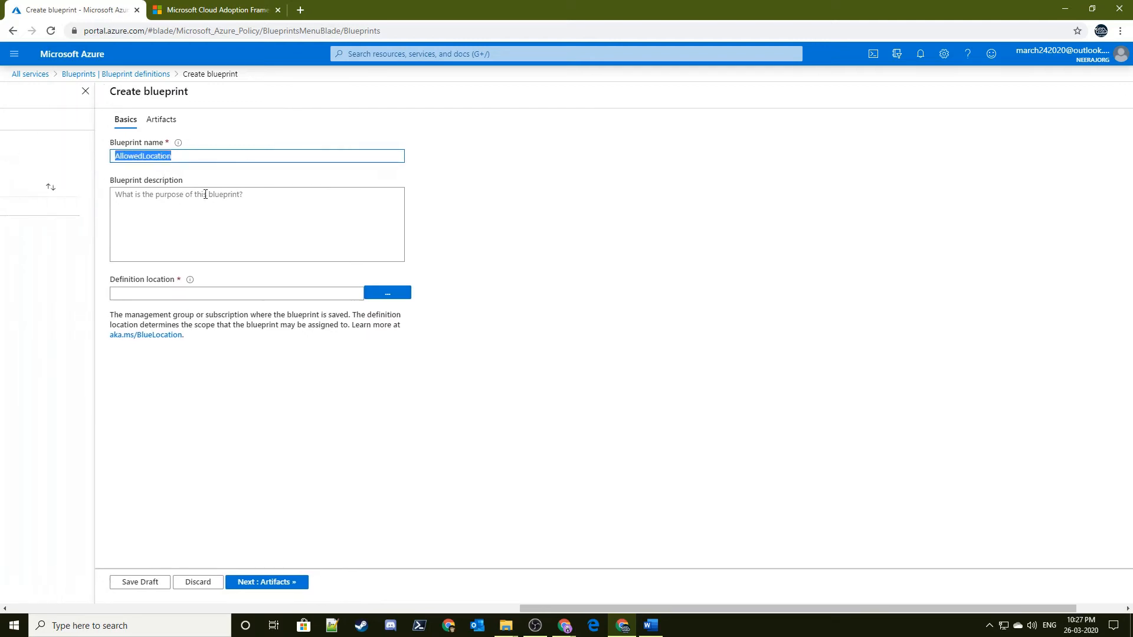
# Step: Enter the blueprint description "AllowedLocation- only easy us location, cannot delete resource", reusing the copied name
pyautogui.click(220, 213)
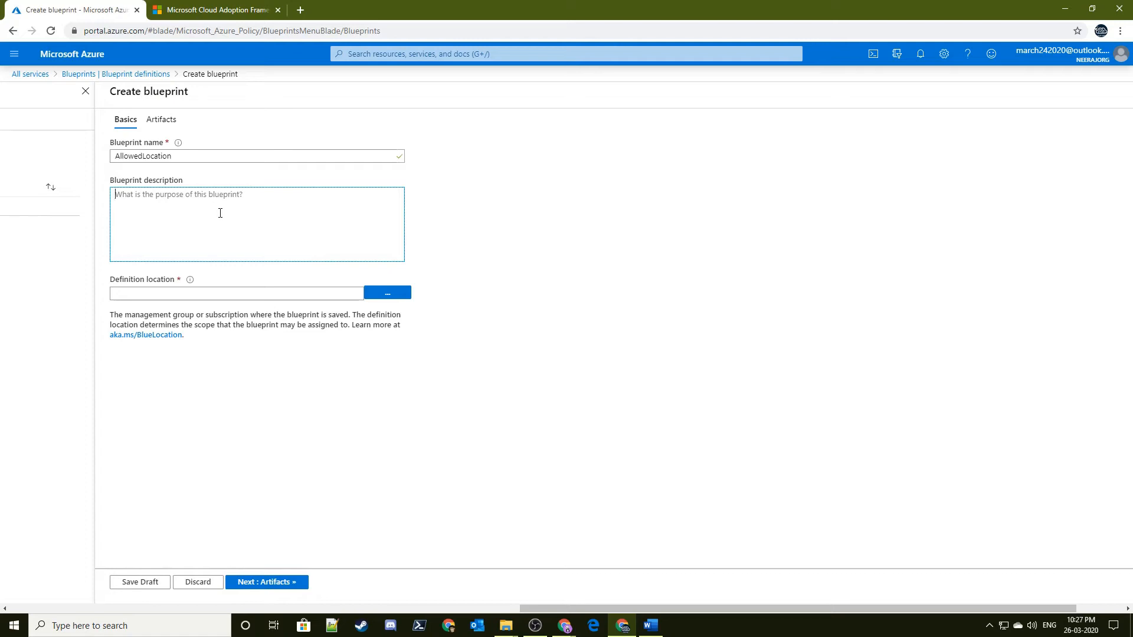
pyautogui.hotkey('ctrl', 'v')
pyautogui.write('- only easy us location, cann')
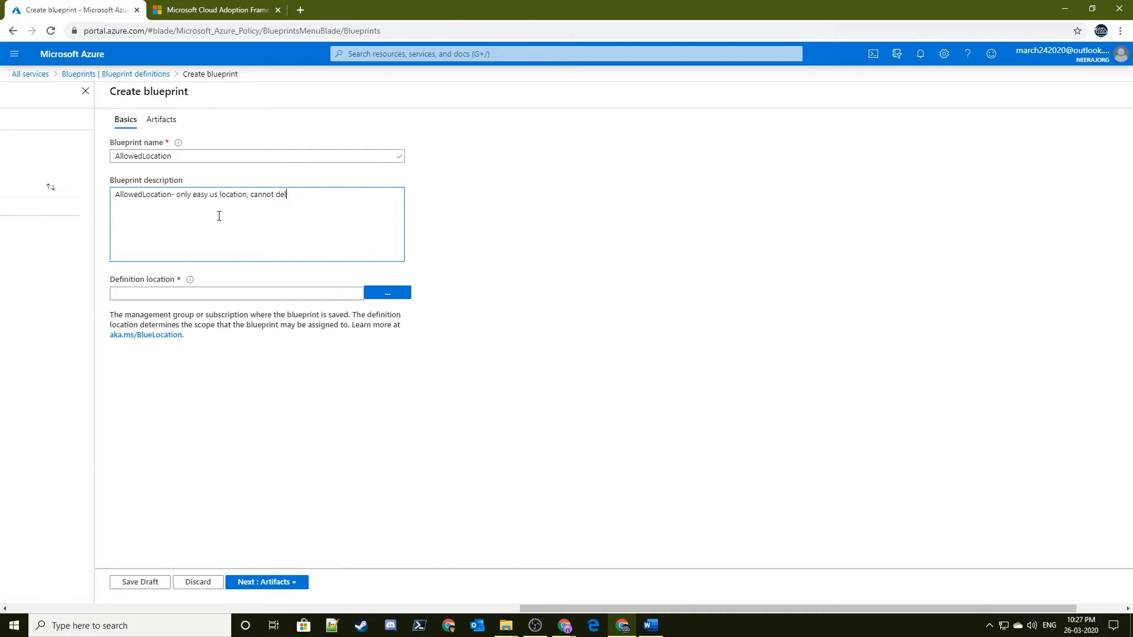
pyautogui.write('ot delete resource')
pyautogui.moveTo(328, 195); pyautogui.dragTo(448, 226)
pyautogui.click(337, 195)
pyautogui.moveTo(330, 197); pyautogui.dragTo(276, 196)
pyautogui.click(293, 196)
pyautogui.click(287, 197)
# Step: Set the blueprint's definition location to the ProductionSub subscription under management group 001
pyautogui.click(386, 295)
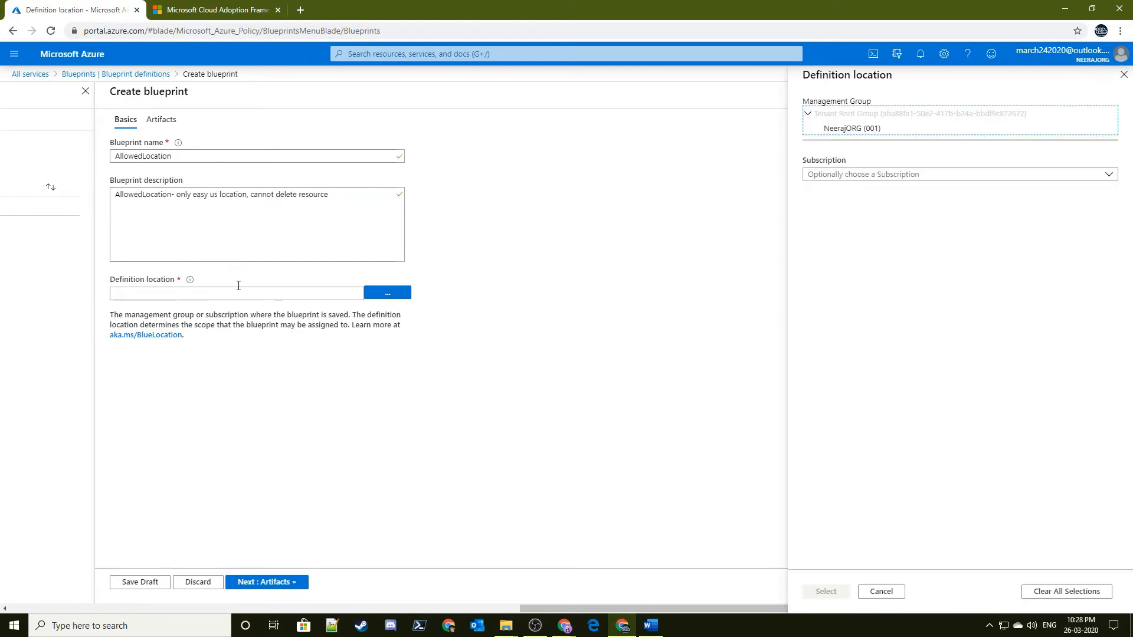
pyautogui.click(814, 131)
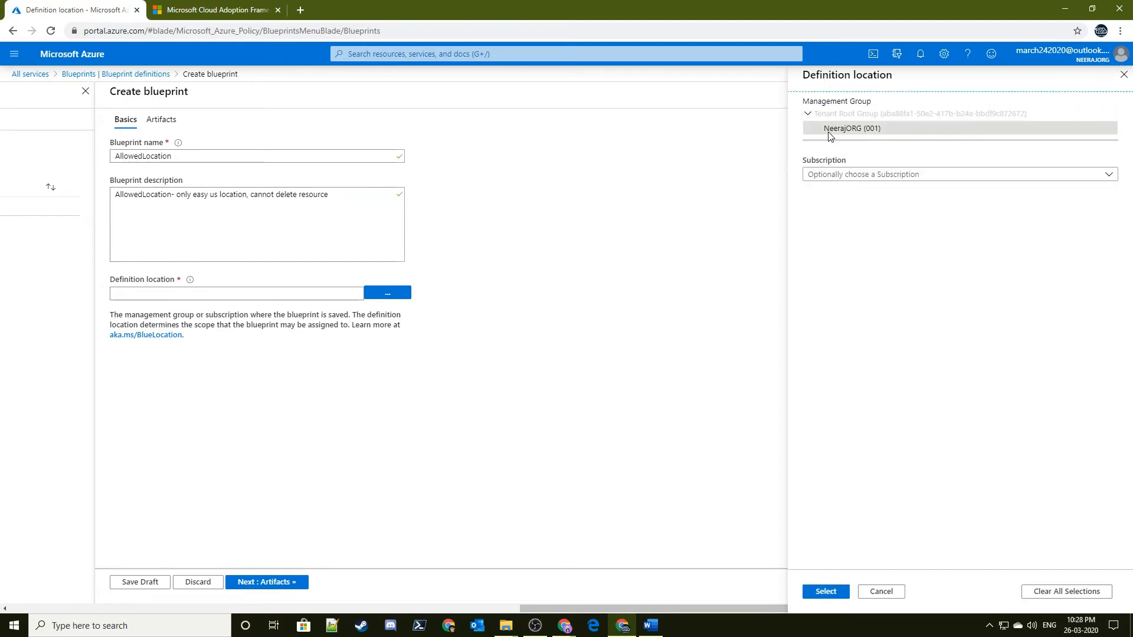
pyautogui.click(879, 175)
pyautogui.click(850, 213)
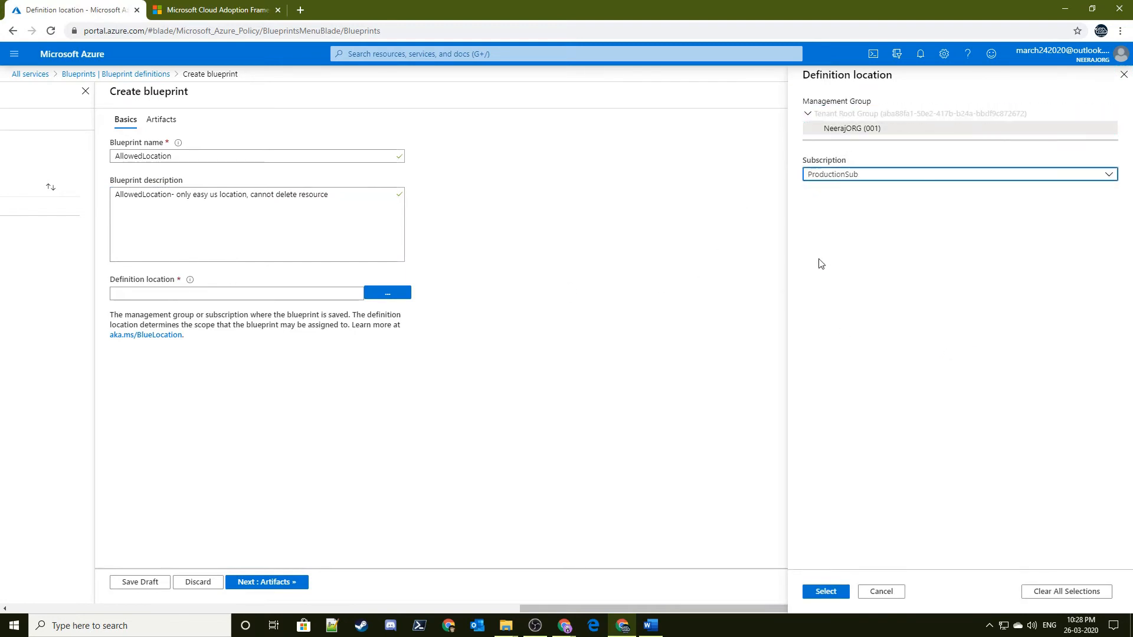
pyautogui.click(867, 129)
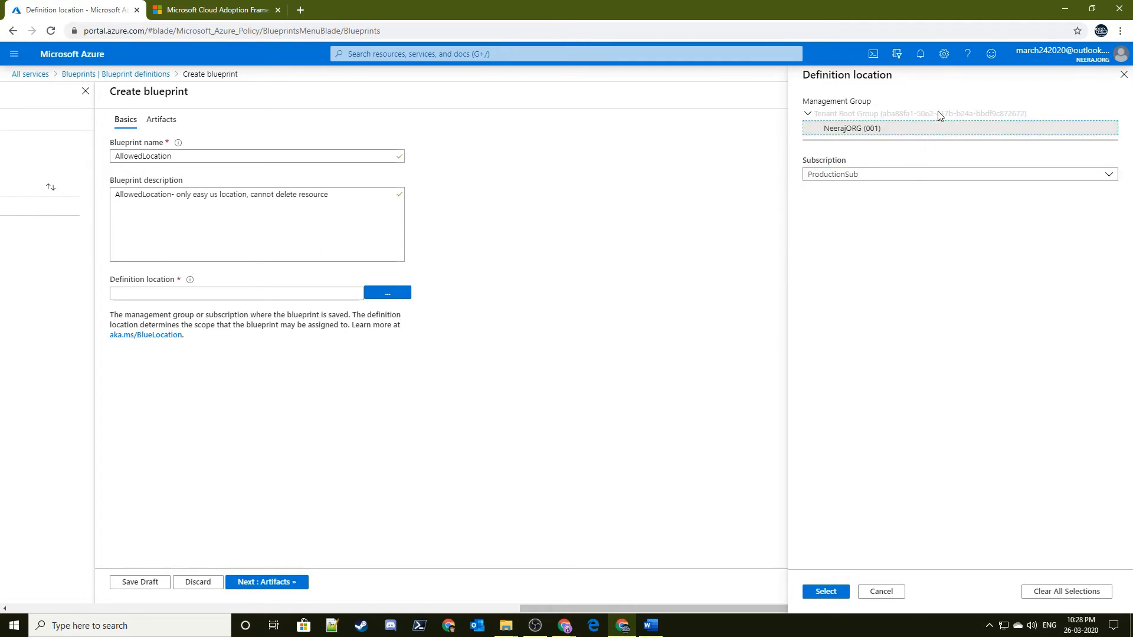
pyautogui.click(819, 594)
# Step: Start a Resource group artifact under the subscription in the blueprint's artifacts, with display name AllowedResources
pyautogui.click(263, 578)
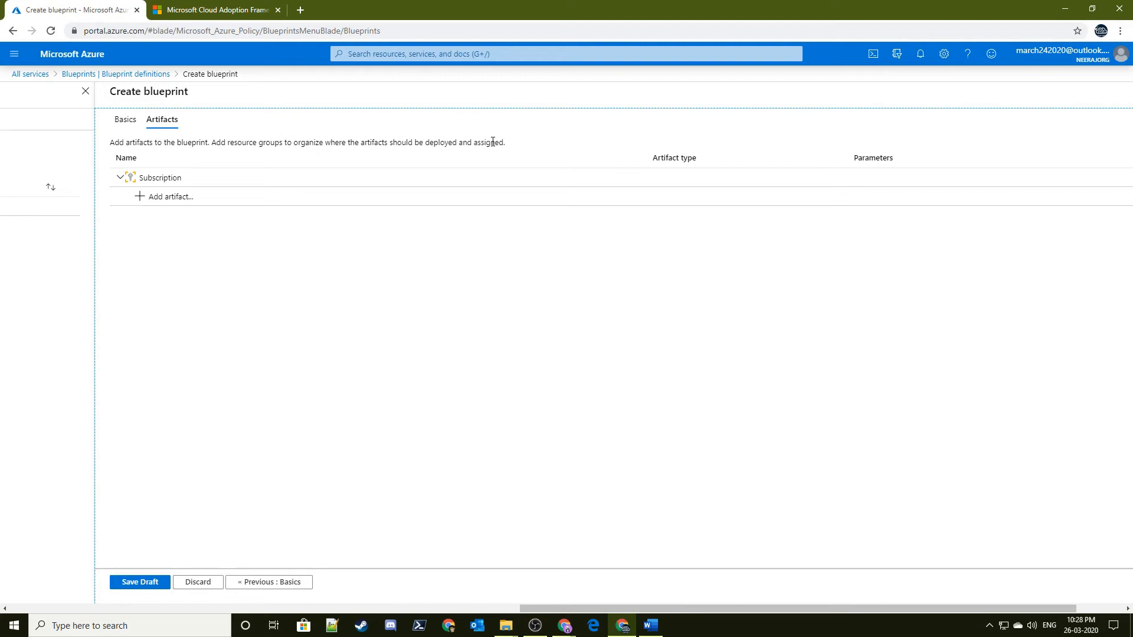
pyautogui.click(157, 207)
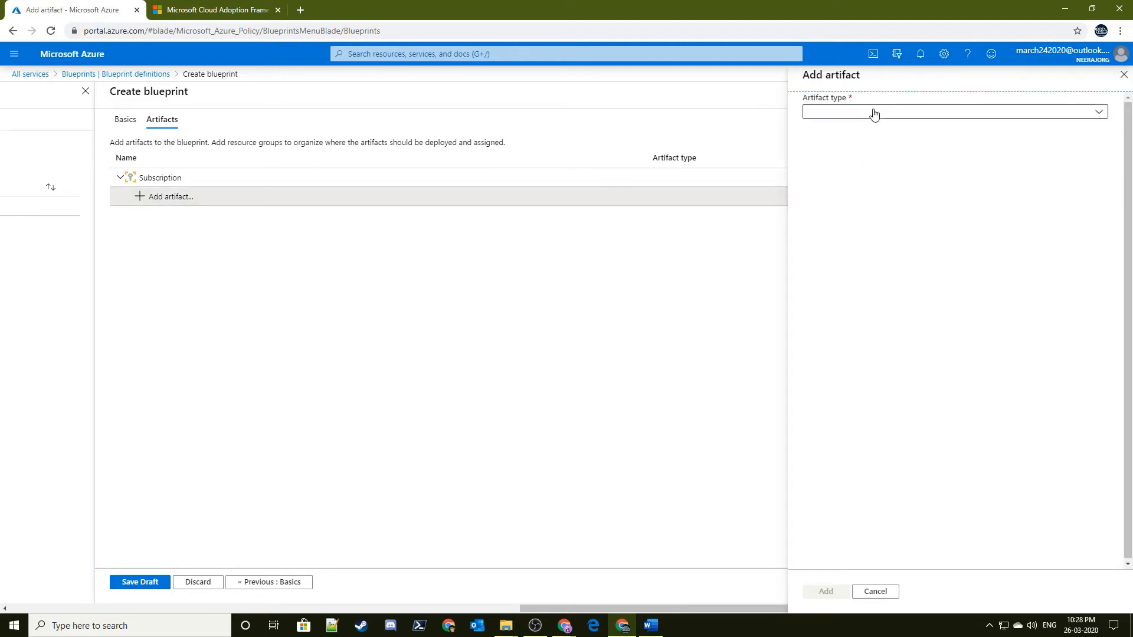
pyautogui.click(873, 112)
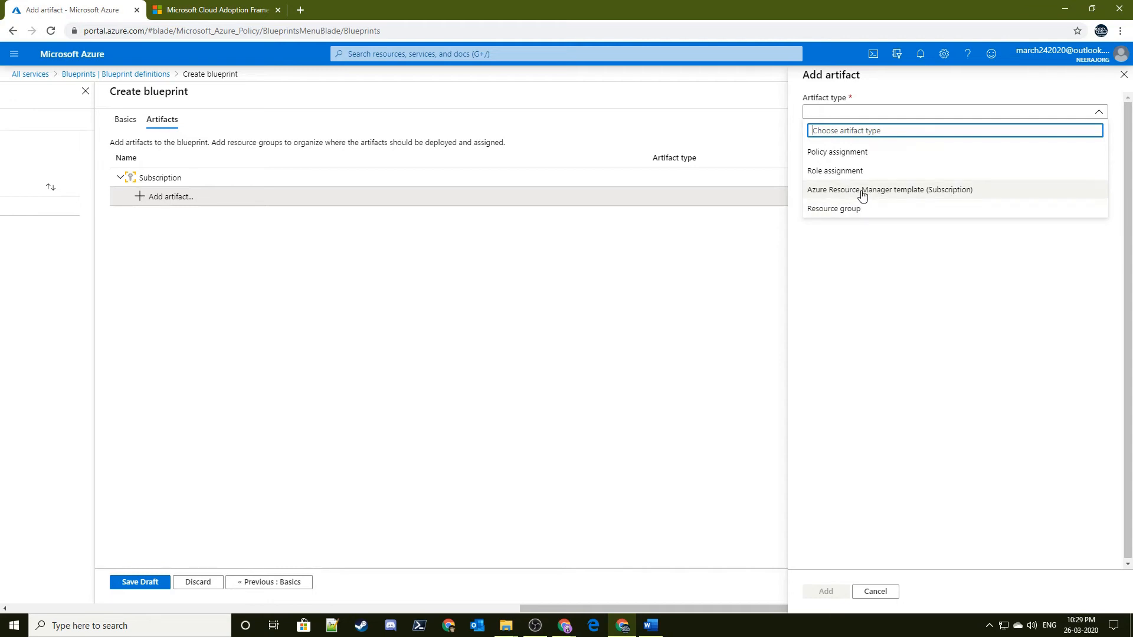
pyautogui.click(847, 213)
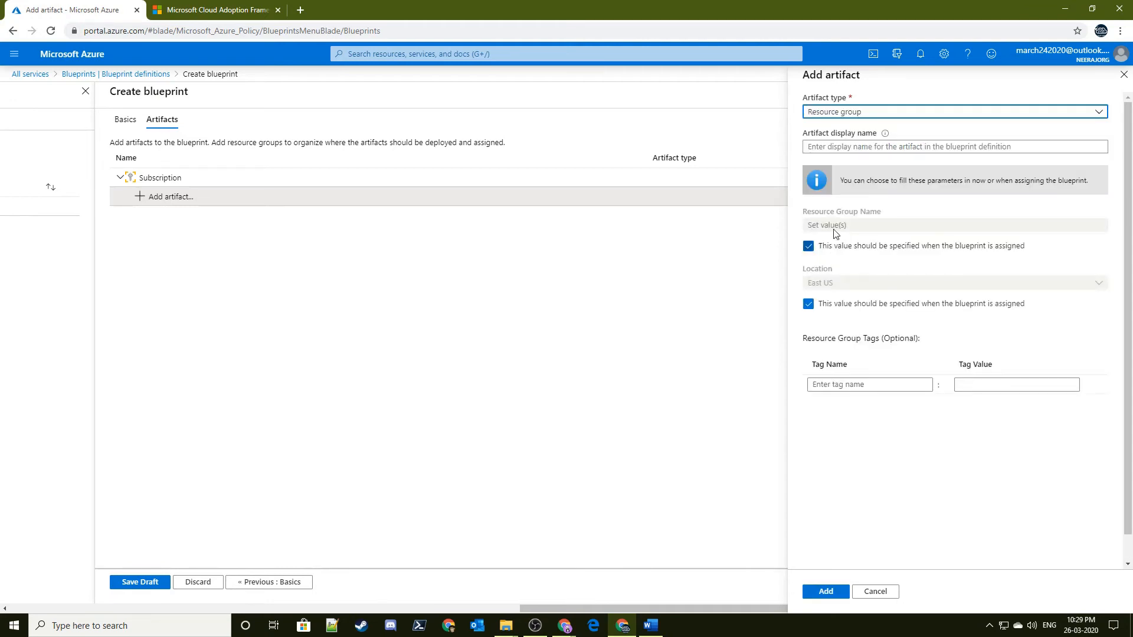
pyautogui.click(841, 112)
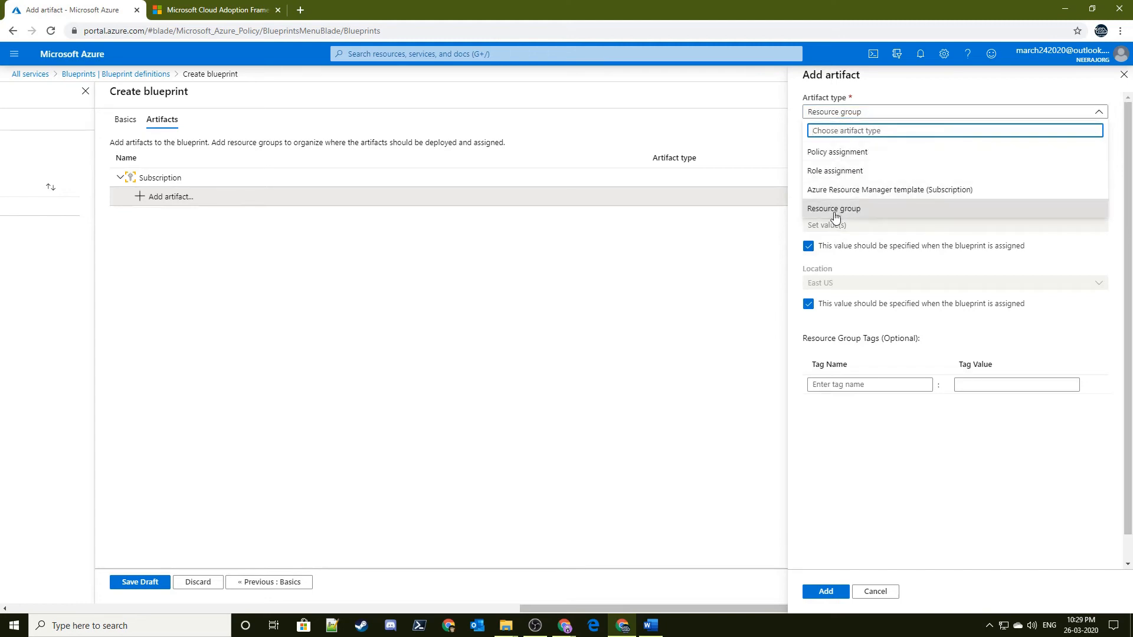
pyautogui.click(835, 210)
pyautogui.click(848, 148)
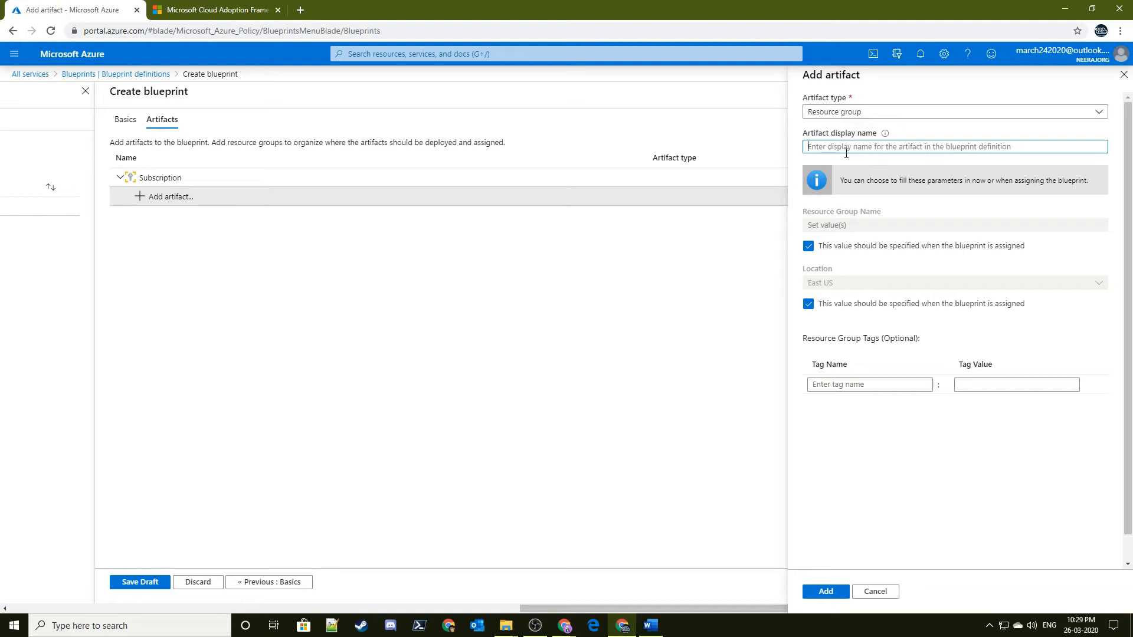
pyautogui.write('AllowedResources')
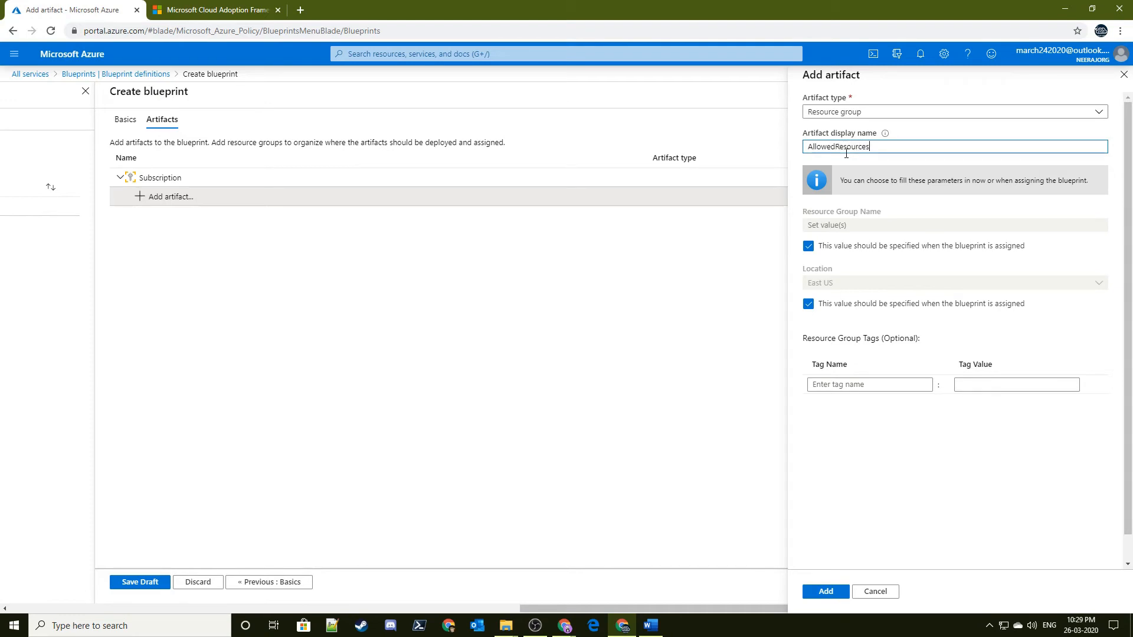
pyautogui.click(868, 220)
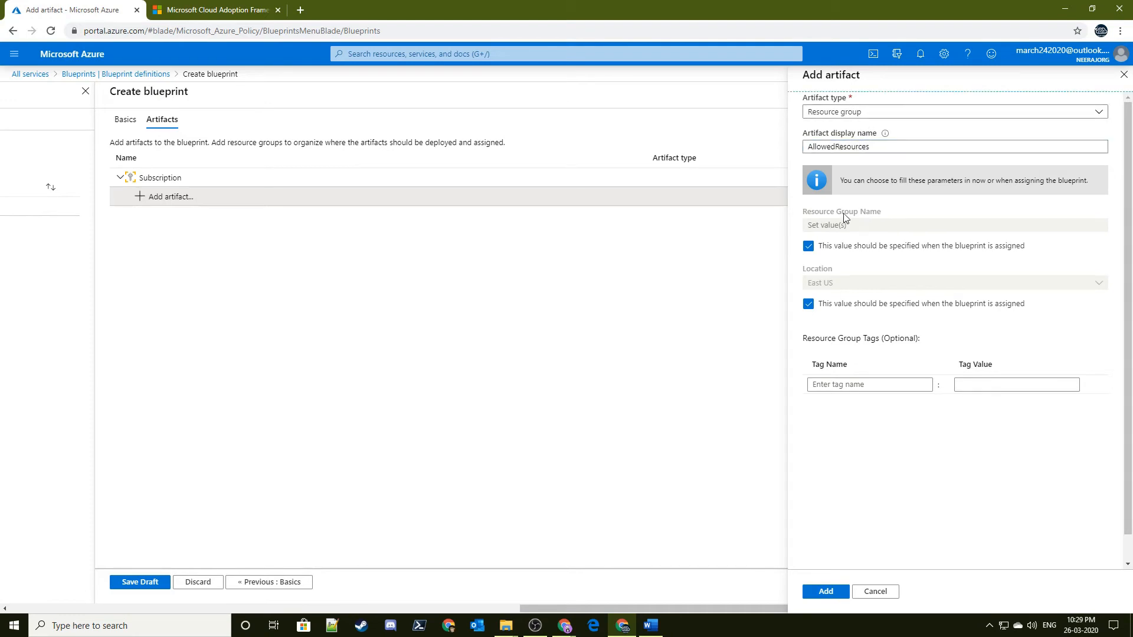
pyautogui.click(857, 248)
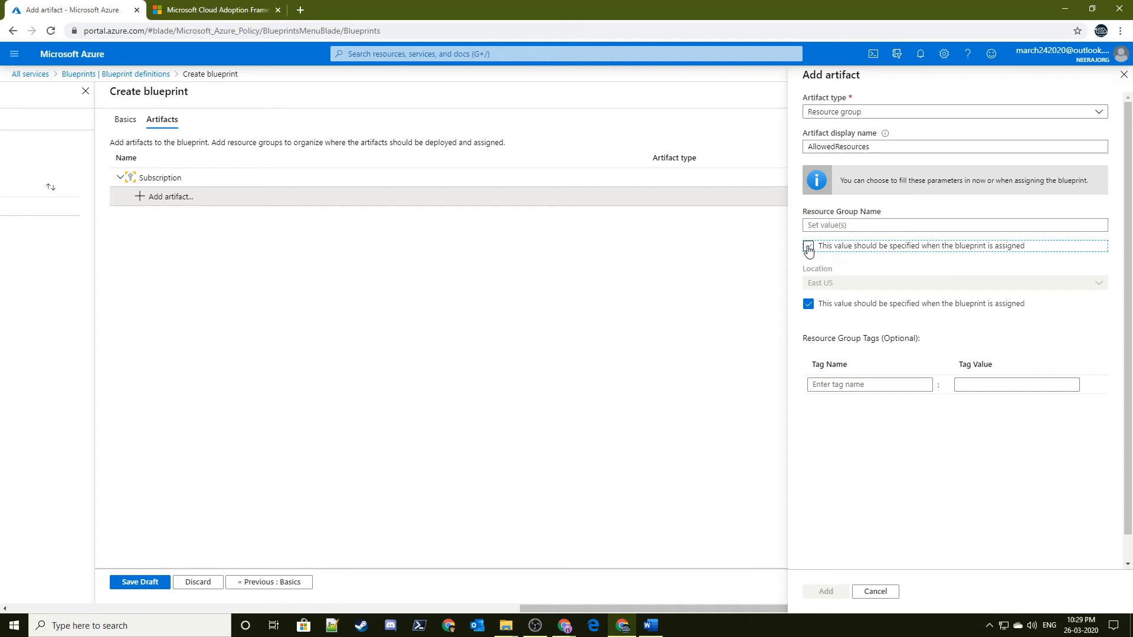
pyautogui.click(828, 226)
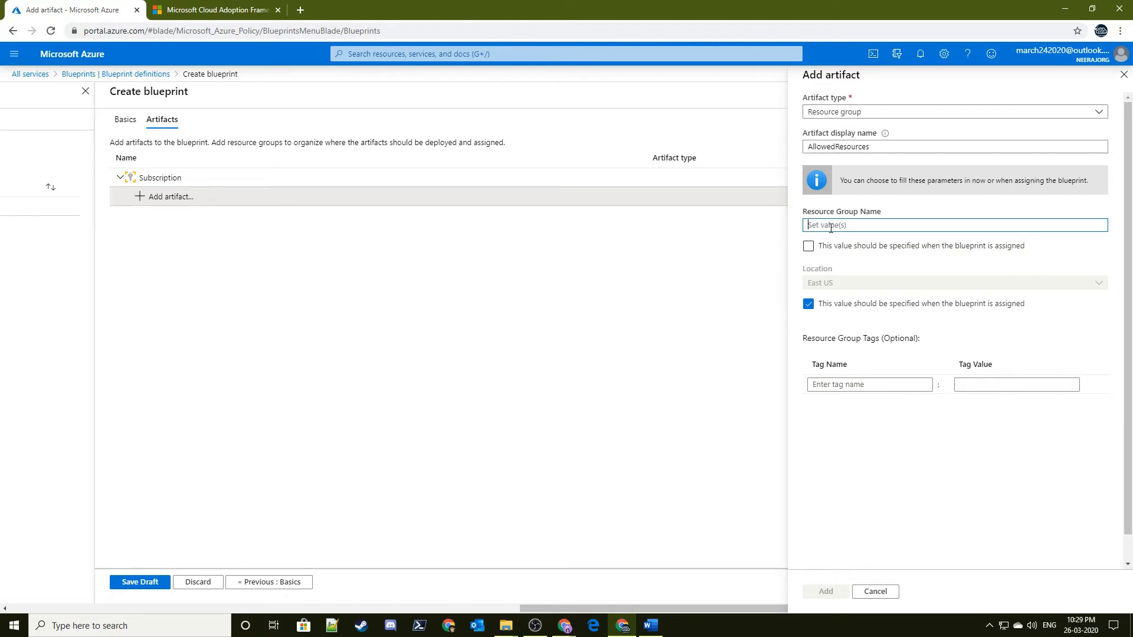
pyautogui.click(808, 303)
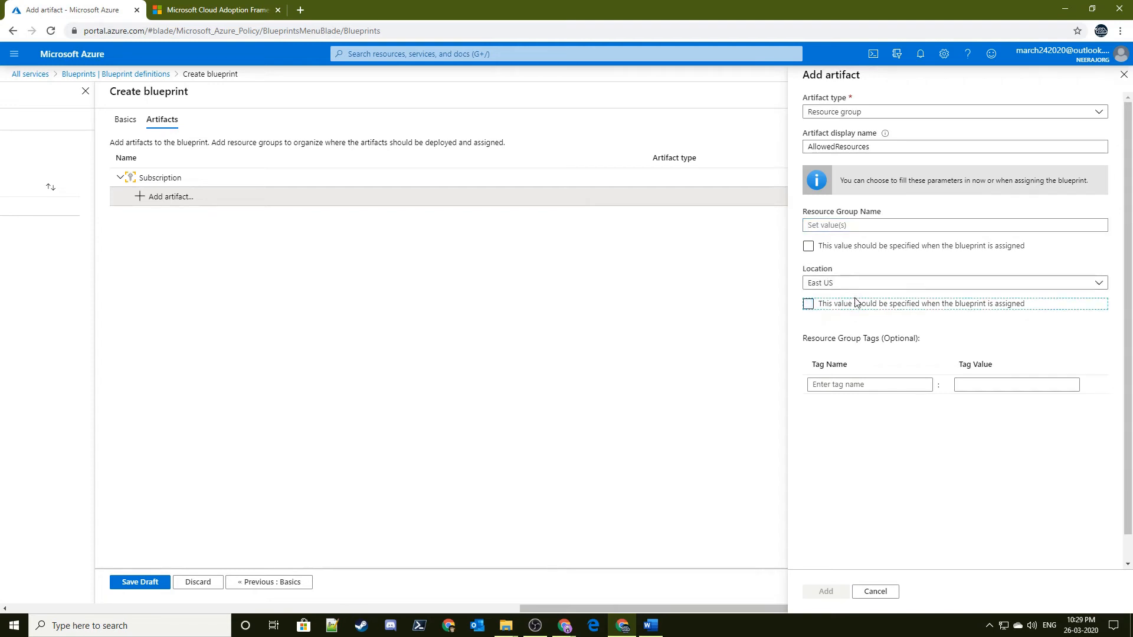
pyautogui.click(842, 306)
pyautogui.click(843, 307)
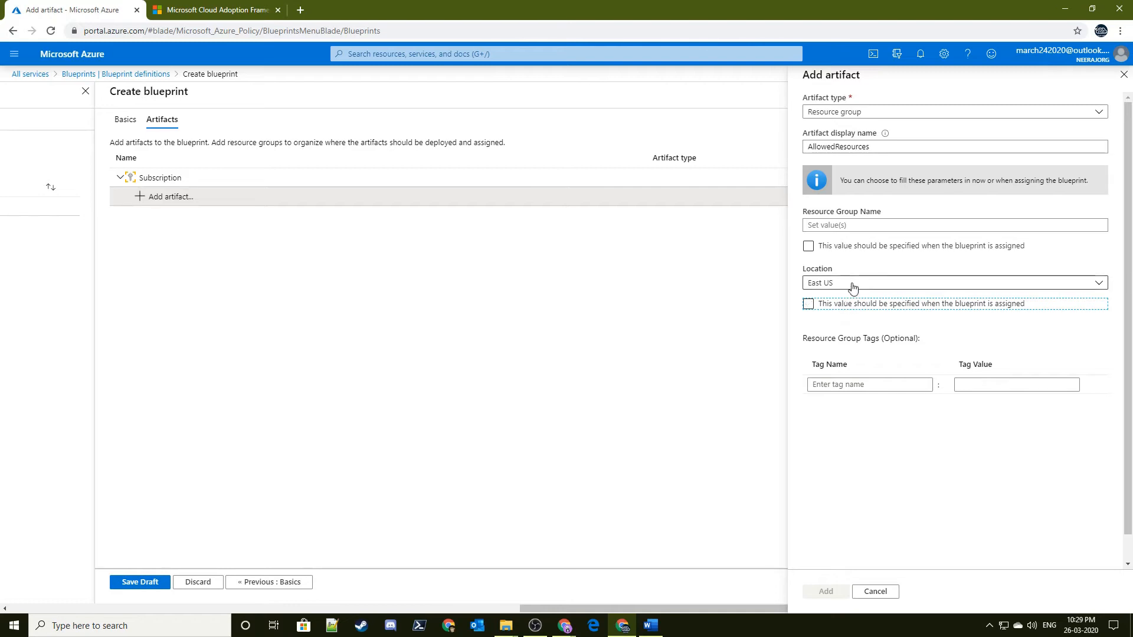
pyautogui.click(854, 287)
pyautogui.click(853, 288)
pyautogui.click(809, 305)
pyautogui.click(809, 246)
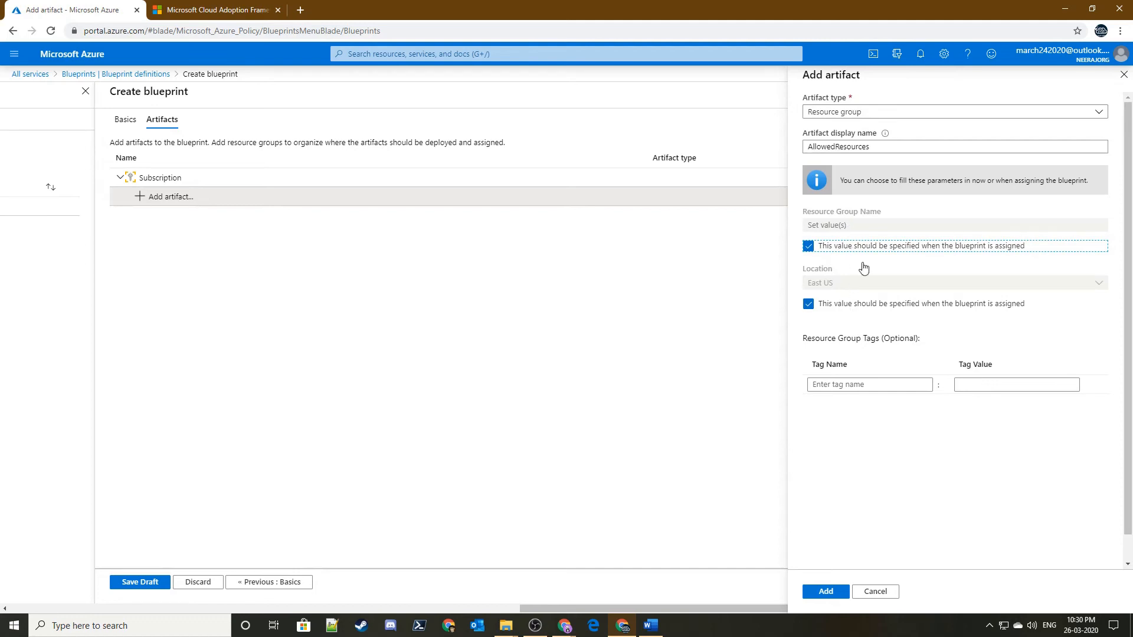
# Step: Add the resource group artifact to the blueprint and start a Policy assignment artifact inside AllowedResources
pyautogui.click(826, 594)
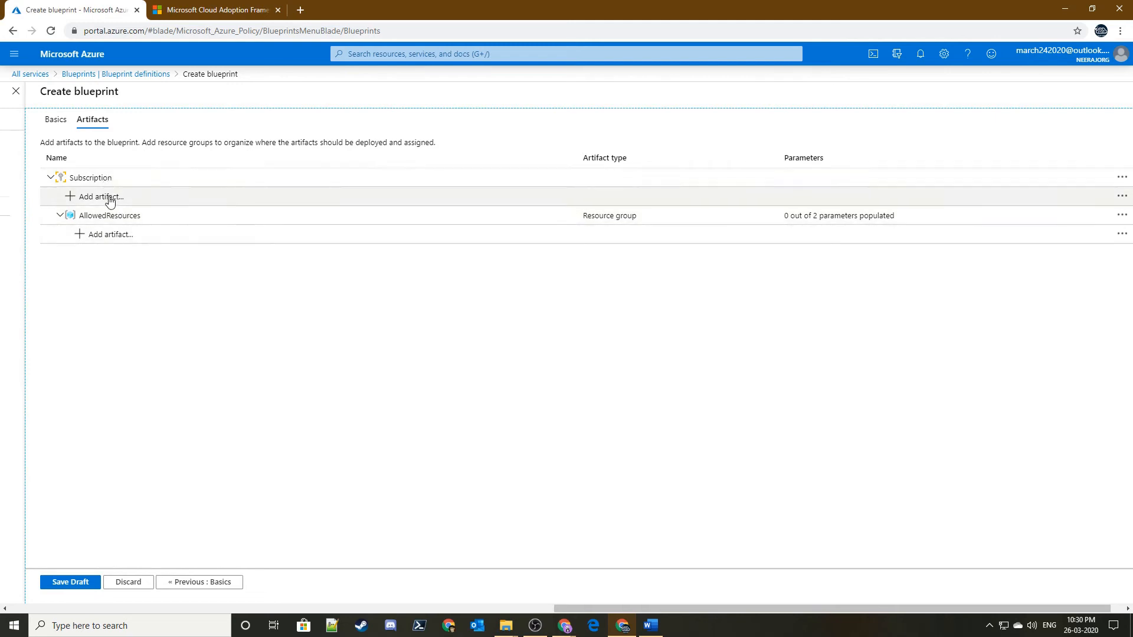
pyautogui.click(115, 239)
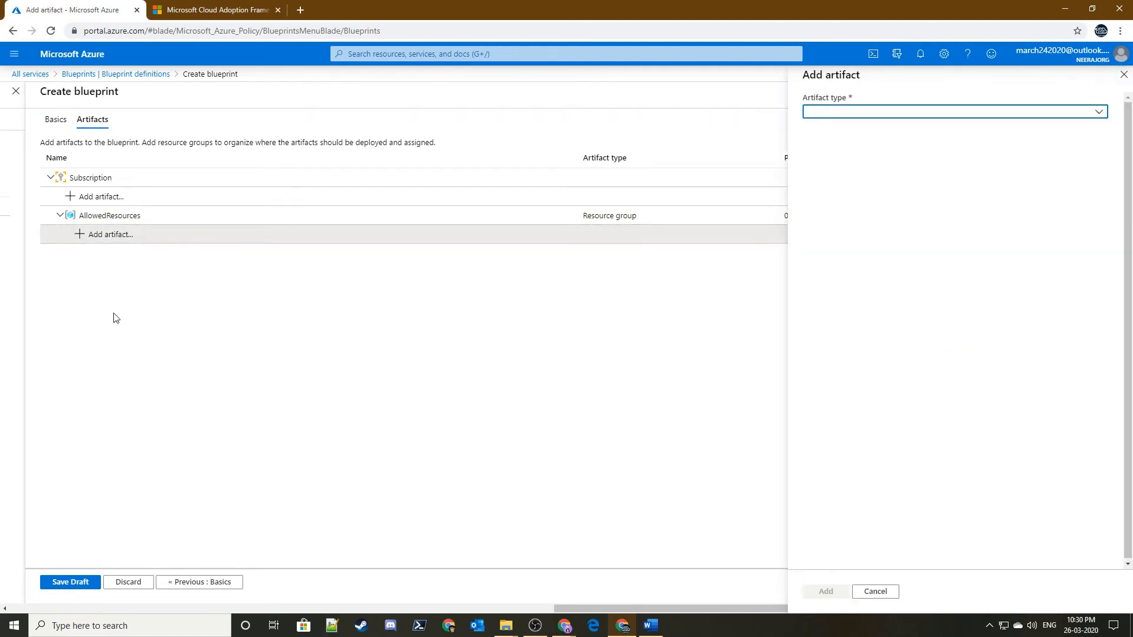
pyautogui.click(898, 112)
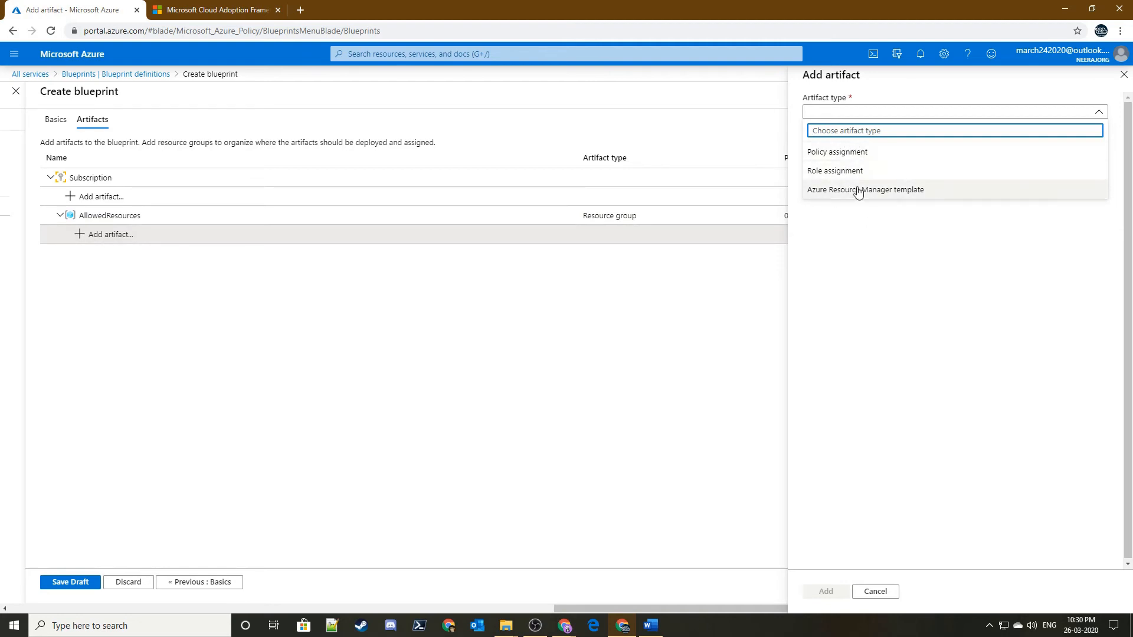
pyautogui.click(854, 153)
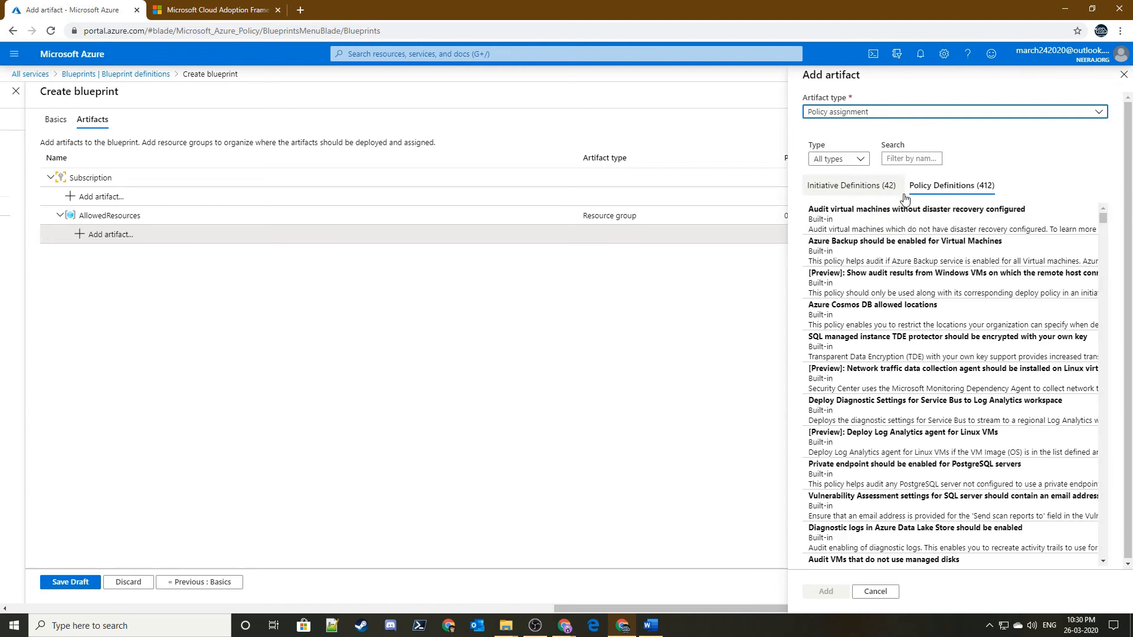
# Step: Filter the policy definitions by "allowed" and add the built-in "Allowed locations" policy to the AllowedResources group
pyautogui.scroll(-1, 911, 234)
pyautogui.scroll(-13, 911, 236)
pyautogui.scroll(12, 925, 309)
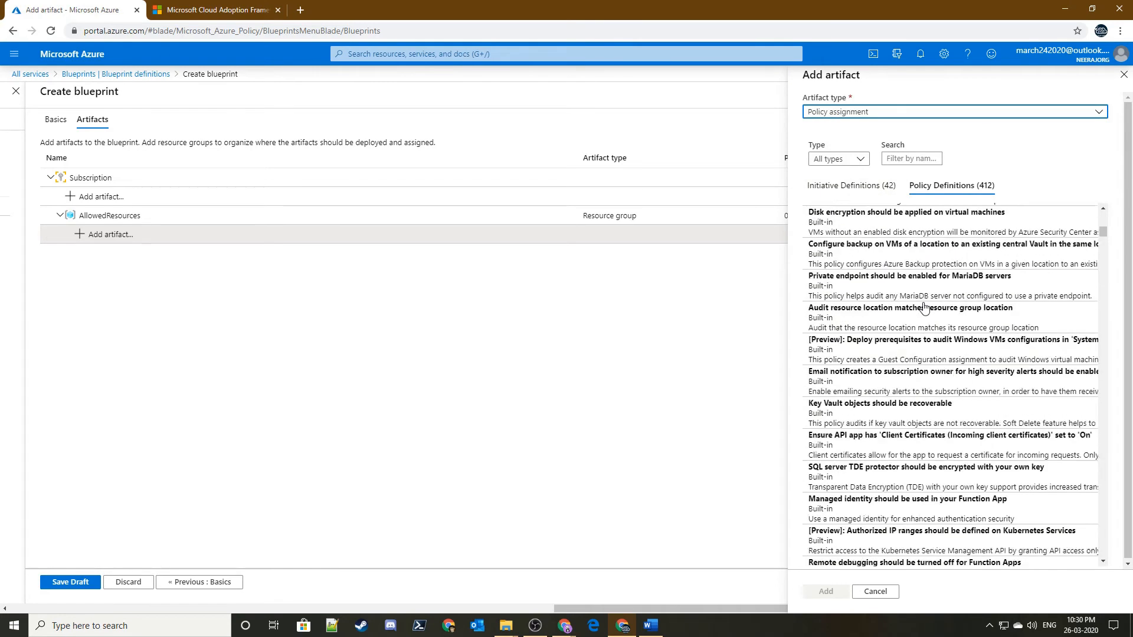
pyautogui.scroll(2, 925, 308)
pyautogui.click(909, 147)
pyautogui.click(906, 159)
pyautogui.write('al')
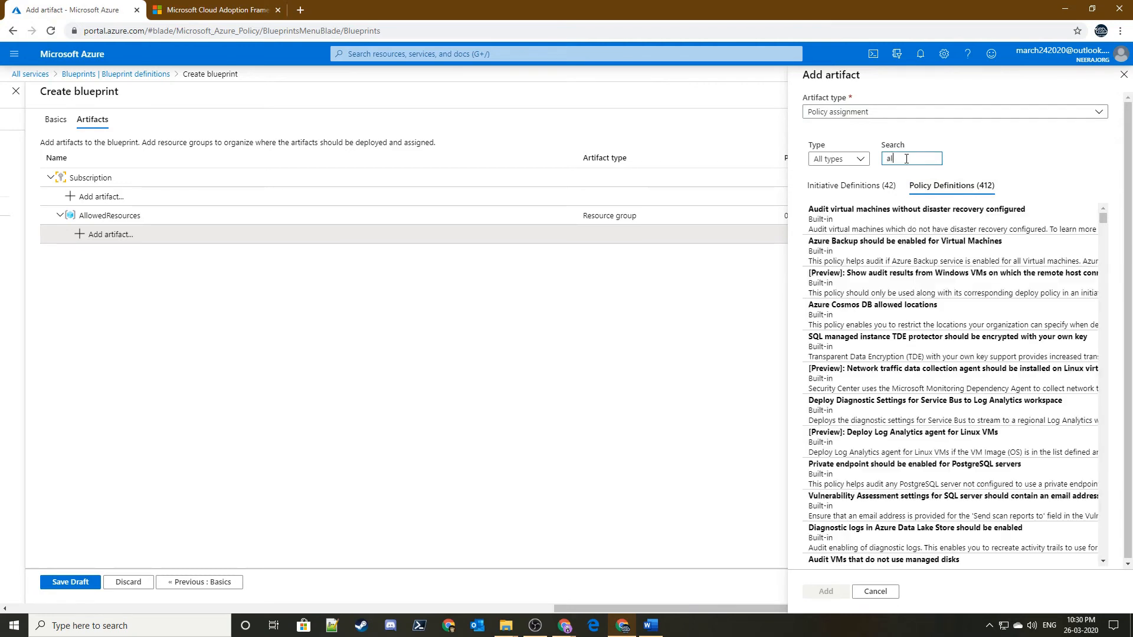
pyautogui.write('lowed')
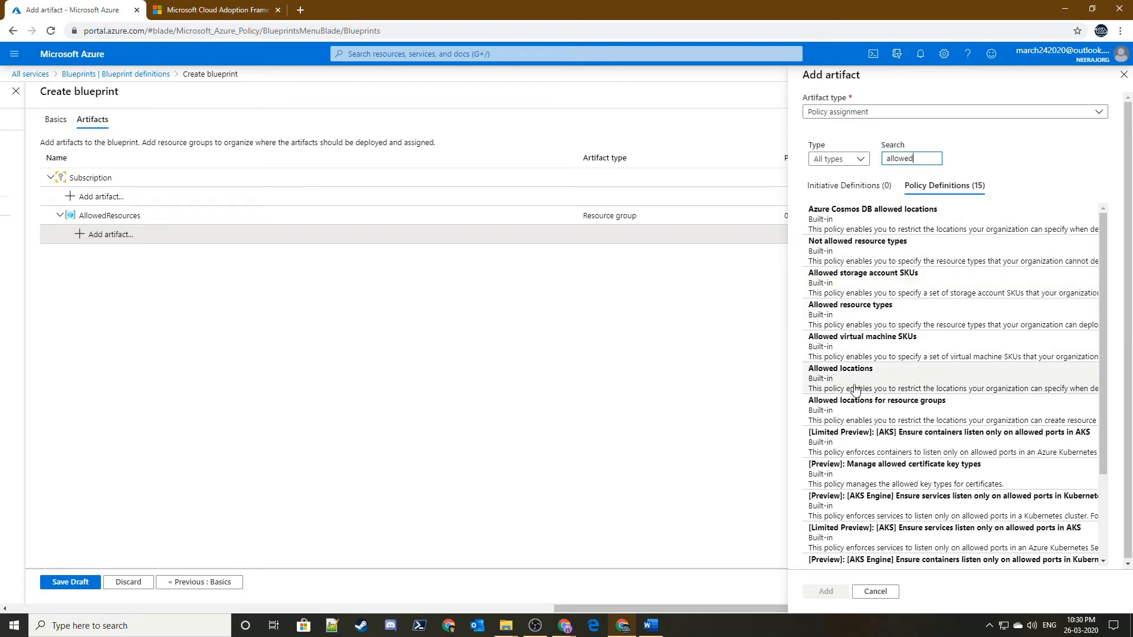
pyautogui.click(835, 387)
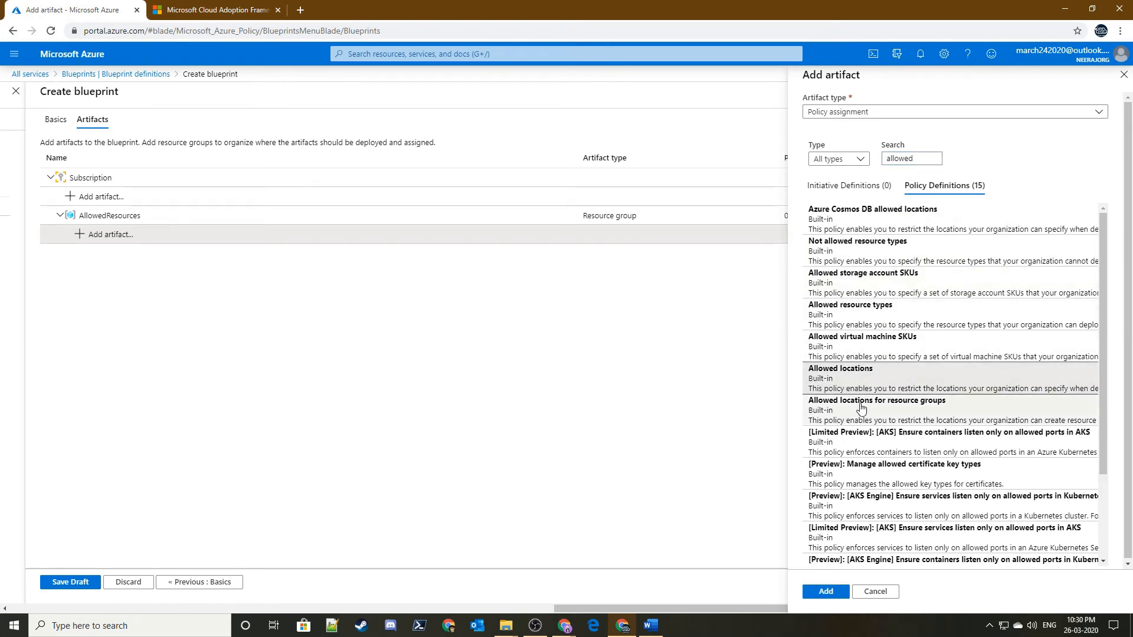
pyautogui.click(825, 591)
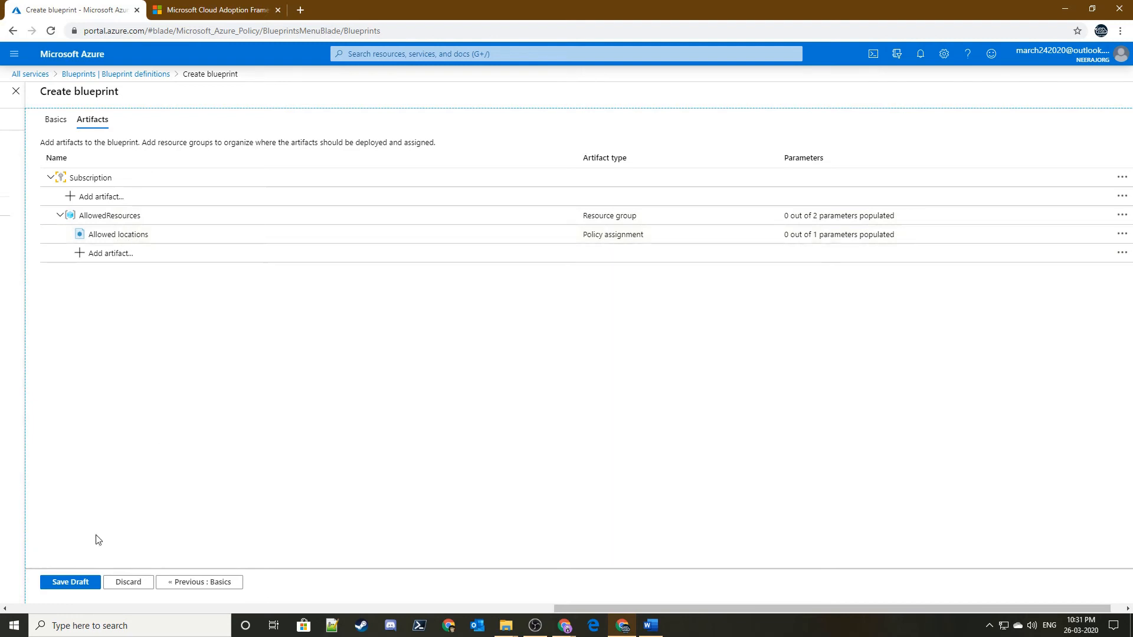
# Step: Save the blueprint and its artifacts as a draft and check the portal notifications for the save status
pyautogui.click(64, 582)
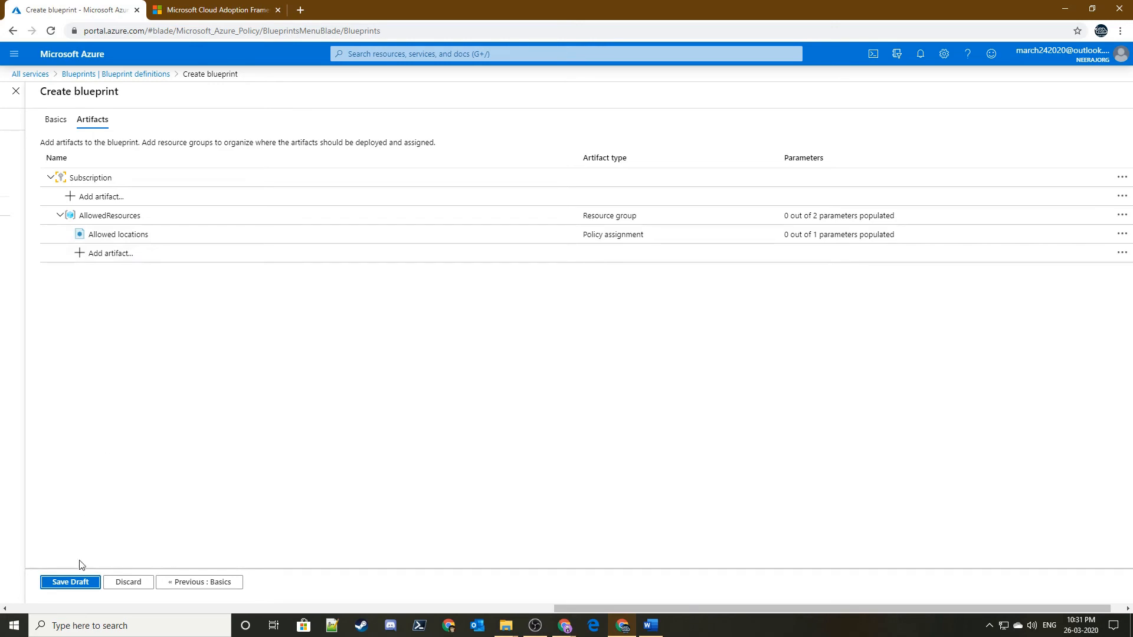
pyautogui.click(71, 584)
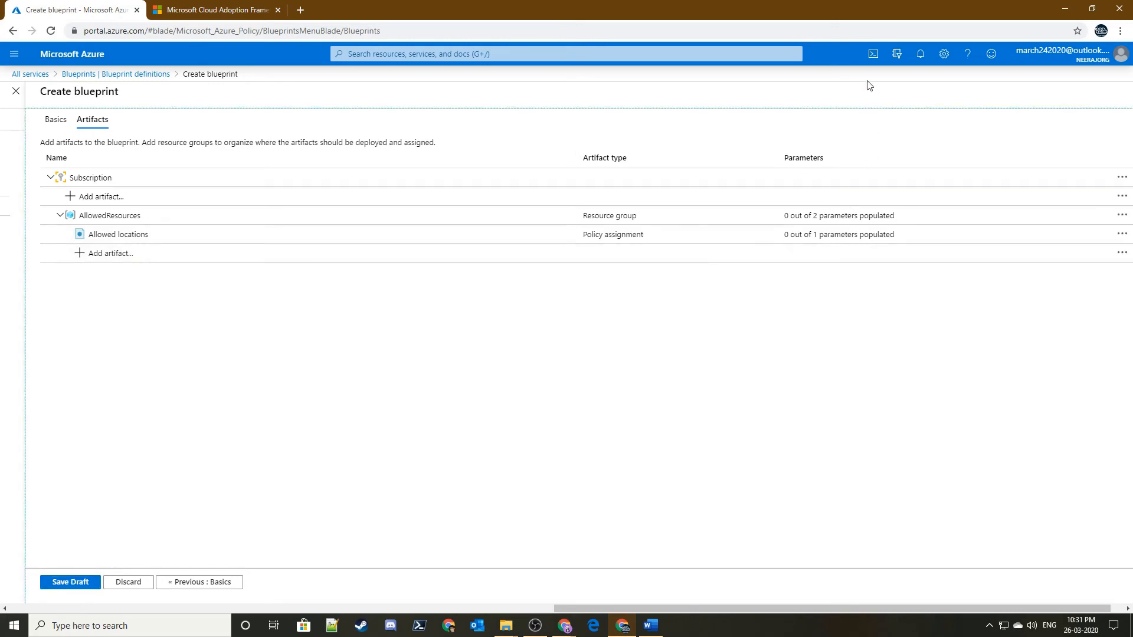
pyautogui.click(919, 55)
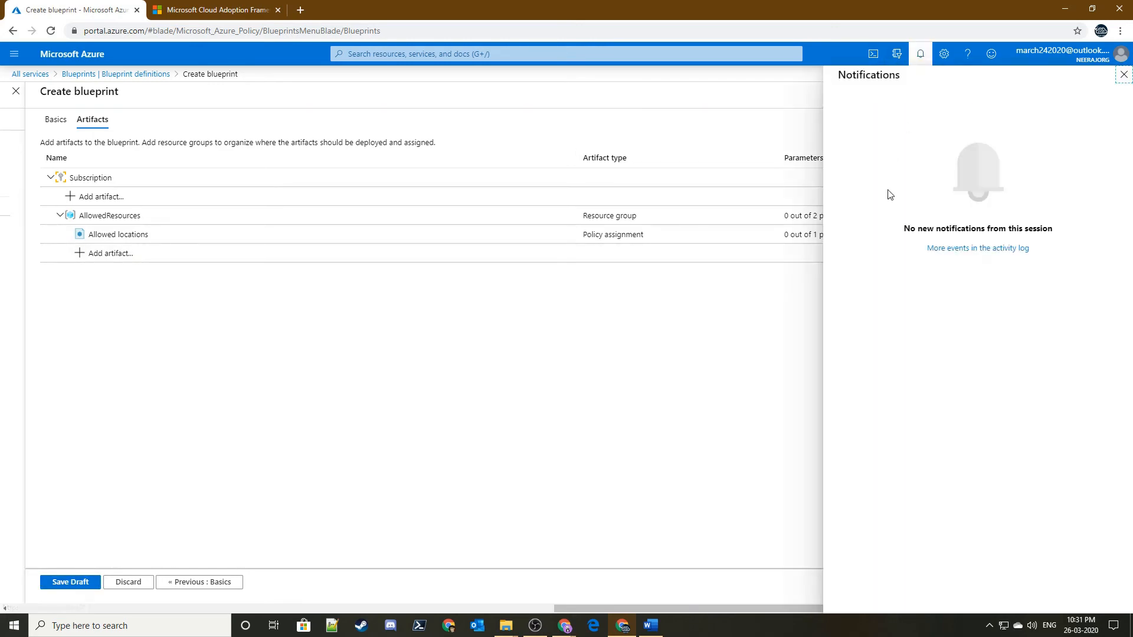
pyautogui.click(920, 56)
pyautogui.click(71, 584)
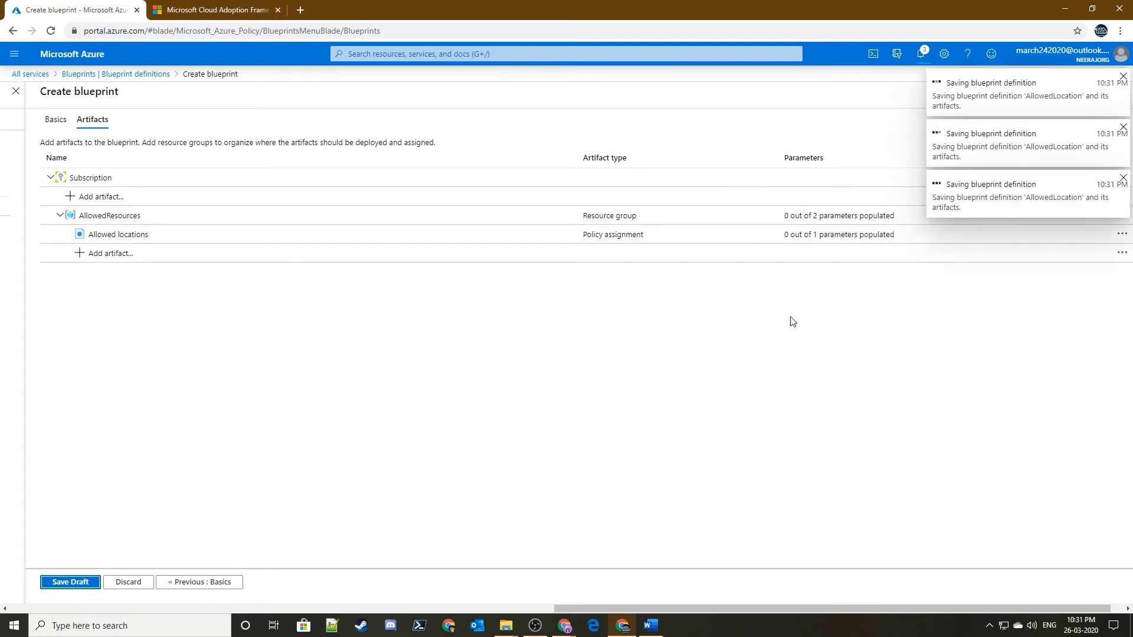
pyautogui.click(922, 56)
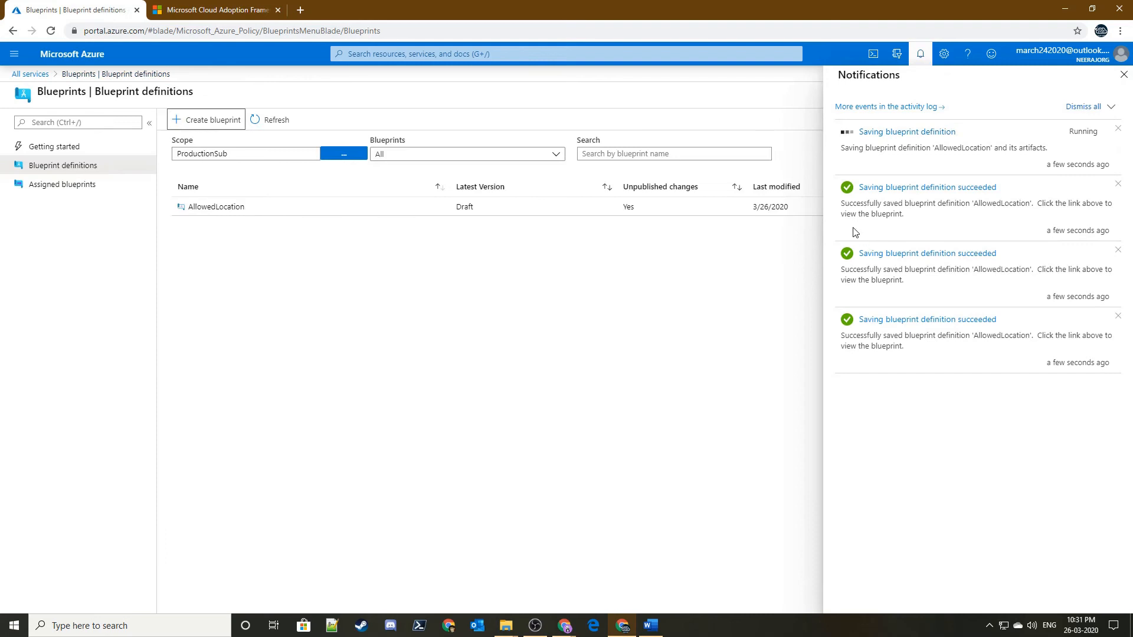
pyautogui.click(444, 272)
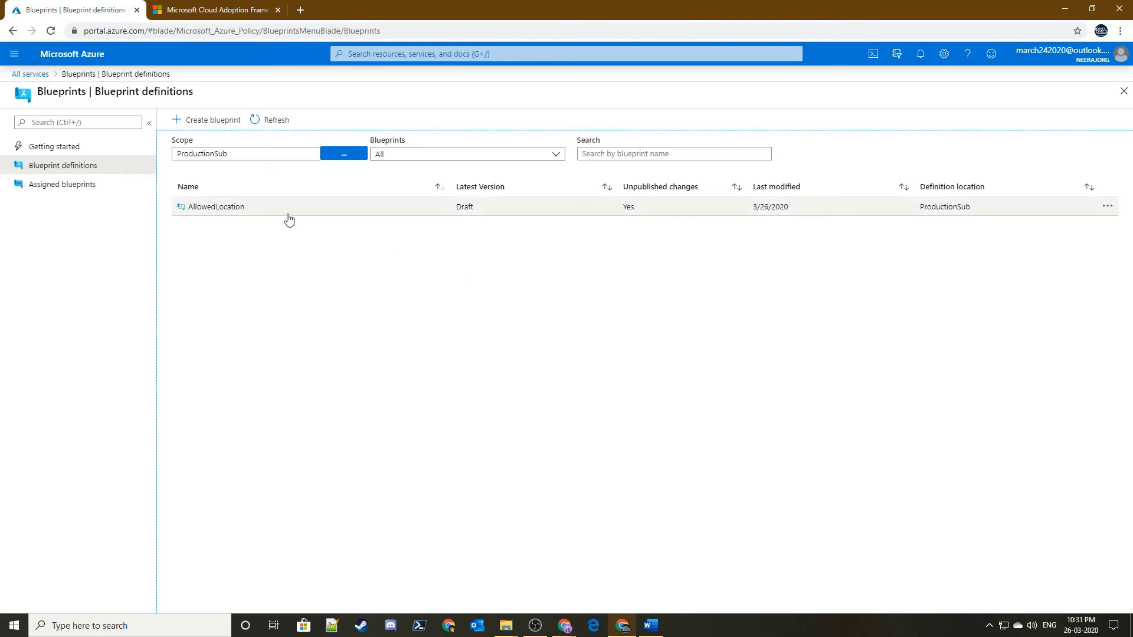
# Step: Open the AllowedLocation draft and publish it as version 1.0 with the change notes "deploy resources in EastUS"
pyautogui.click(239, 213)
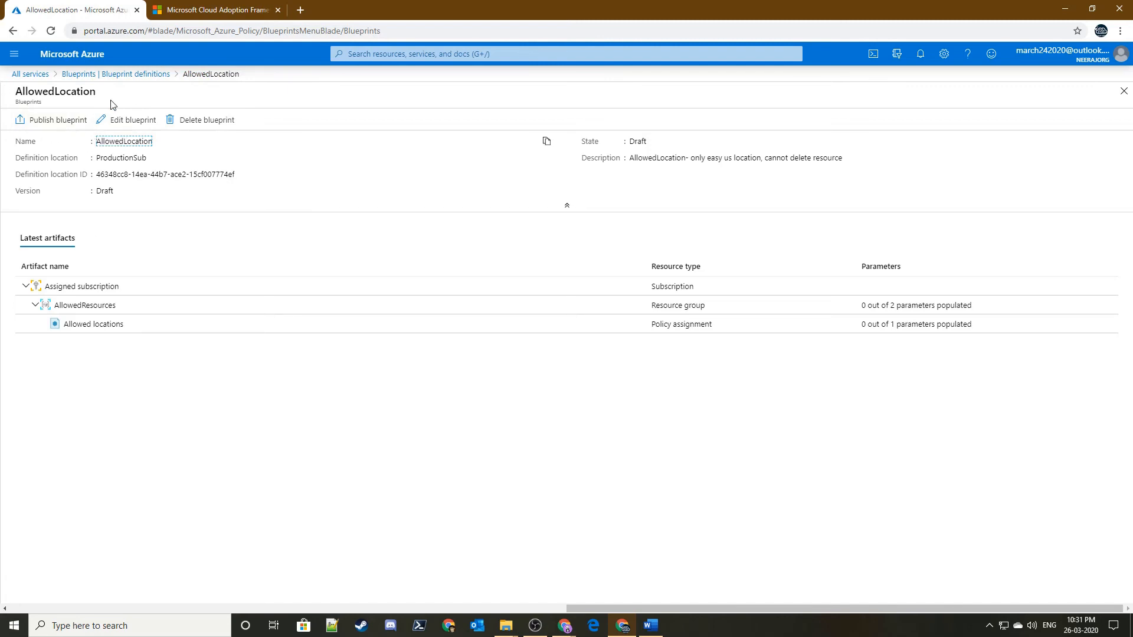
pyautogui.click(115, 73)
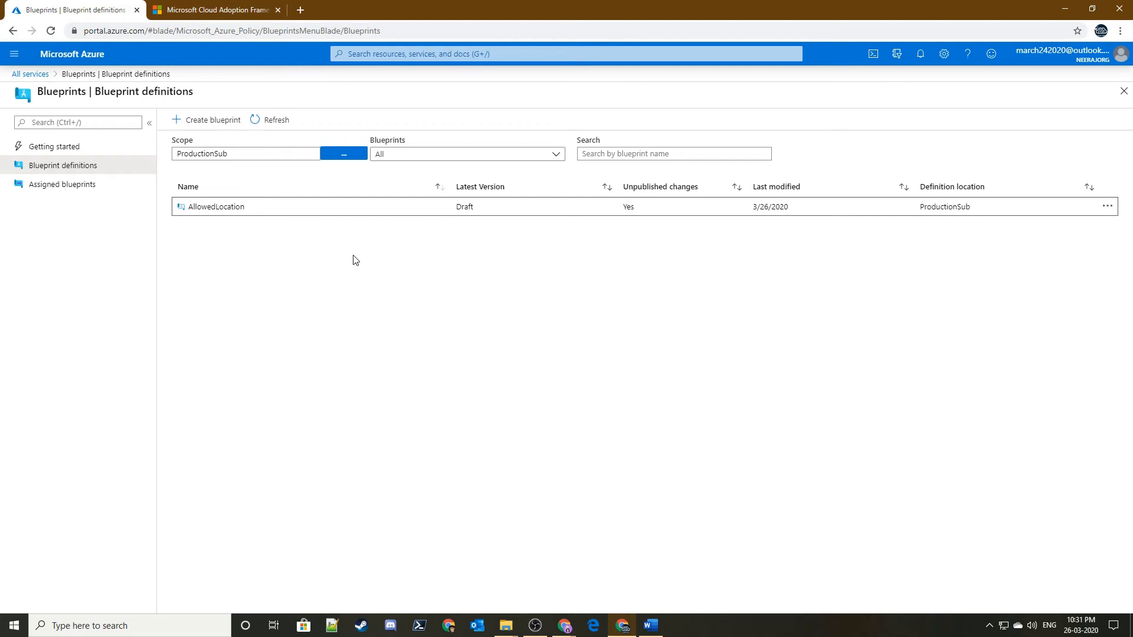
pyautogui.click(298, 208)
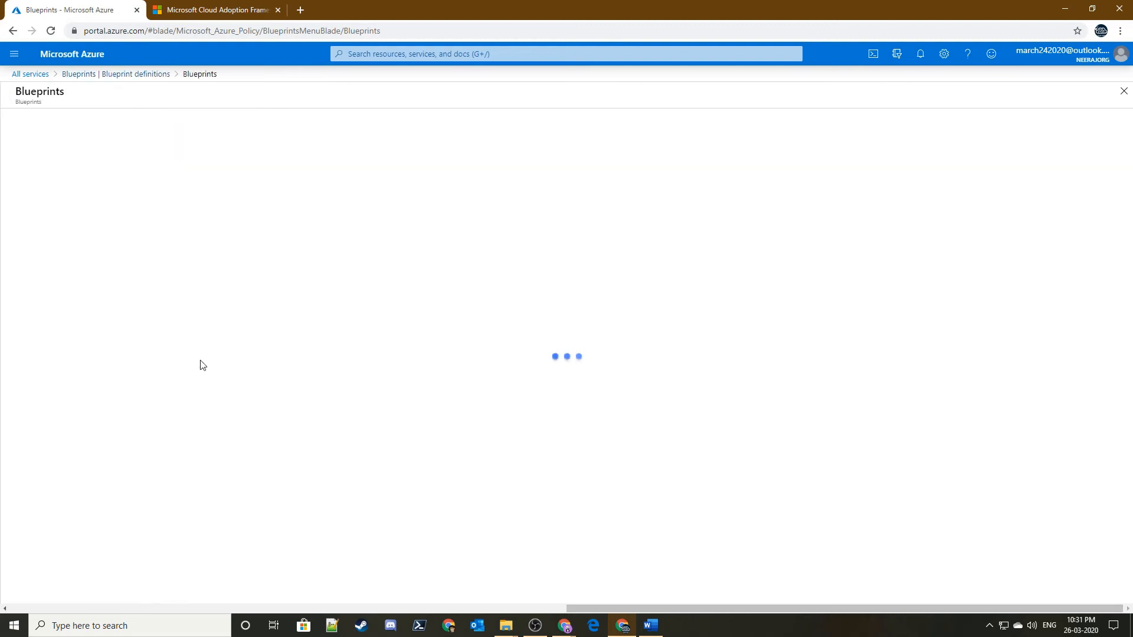
pyautogui.click(50, 123)
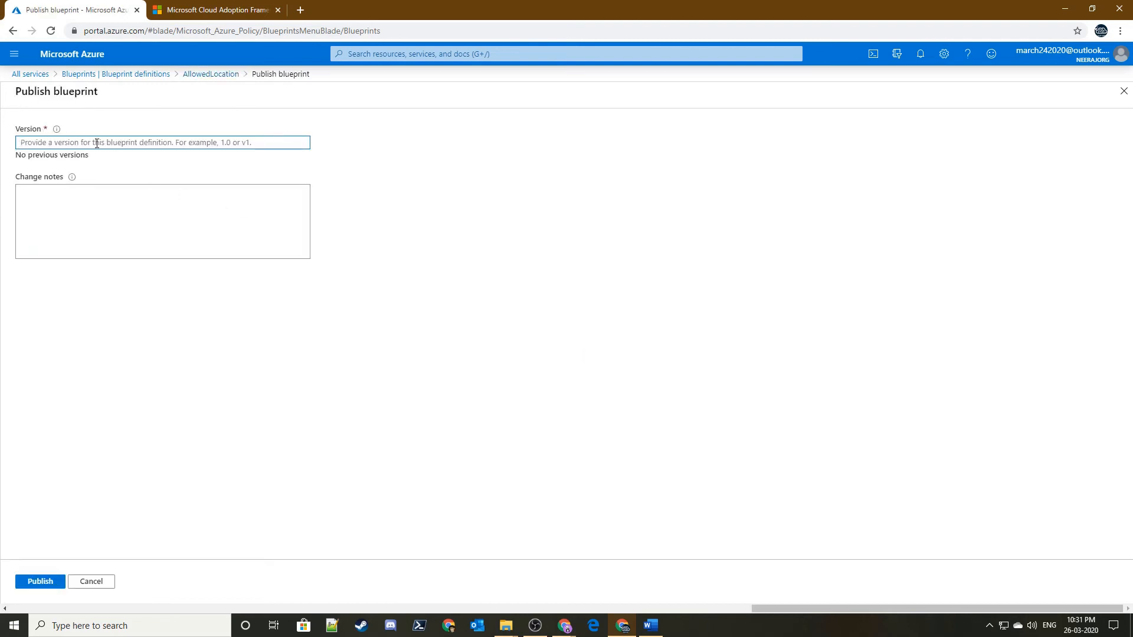
pyautogui.write('1.')
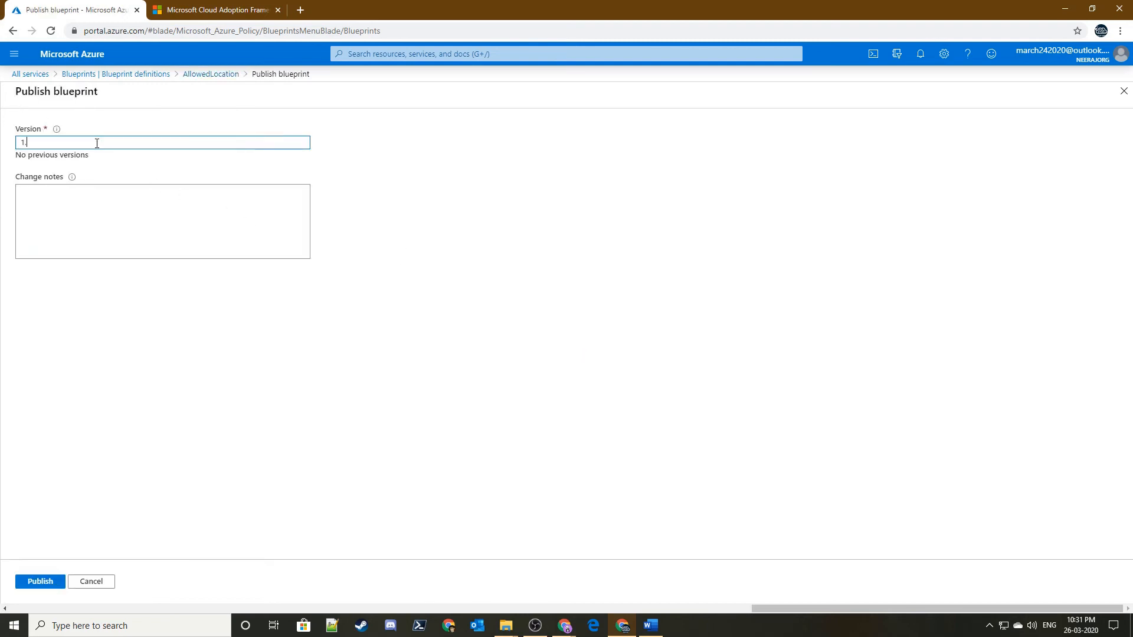
pyautogui.click(84, 208)
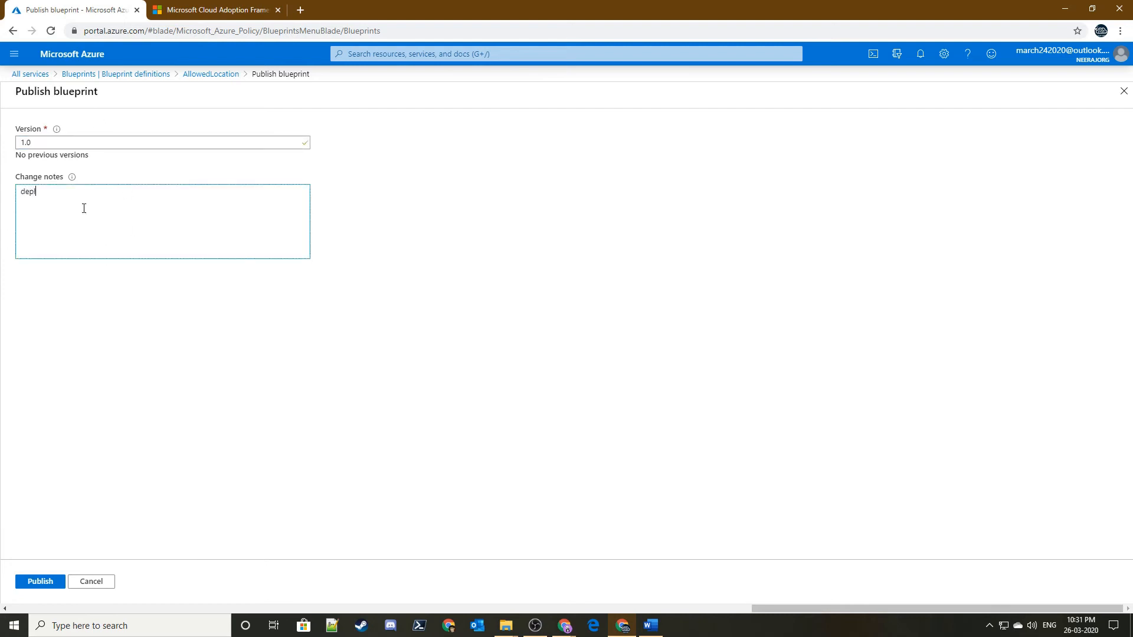
pyautogui.write('deploy resources in EastUS')
pyautogui.click(283, 387)
pyautogui.click(37, 584)
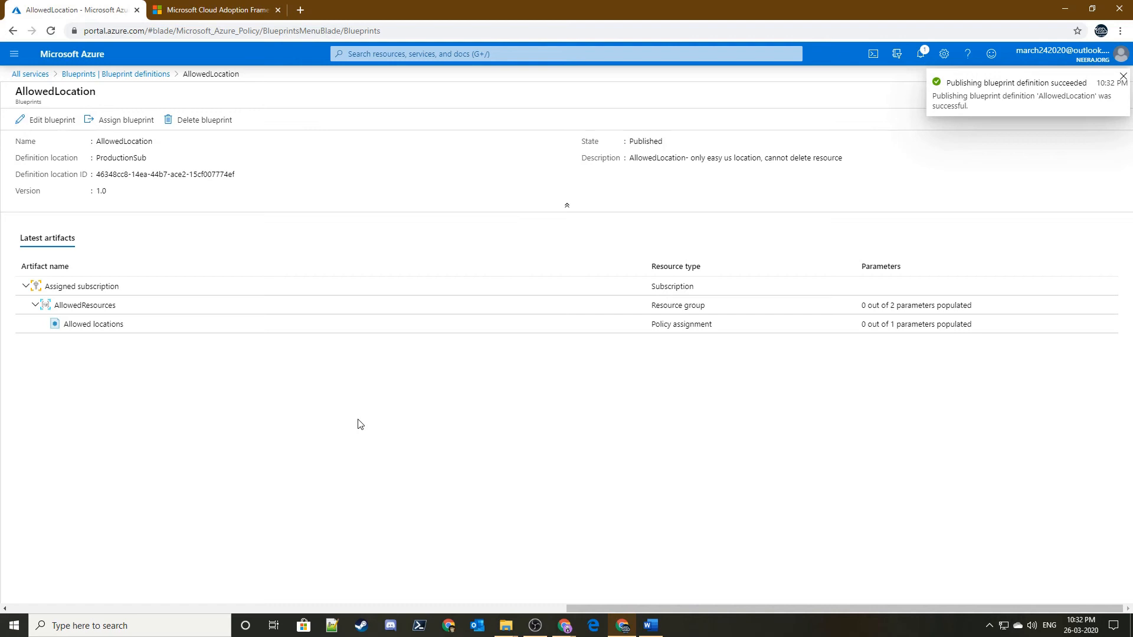
# Step: Start assigning the published AllowedLocation blueprint and review the assignment's basic settings
pyautogui.tripleClick(976, 82)
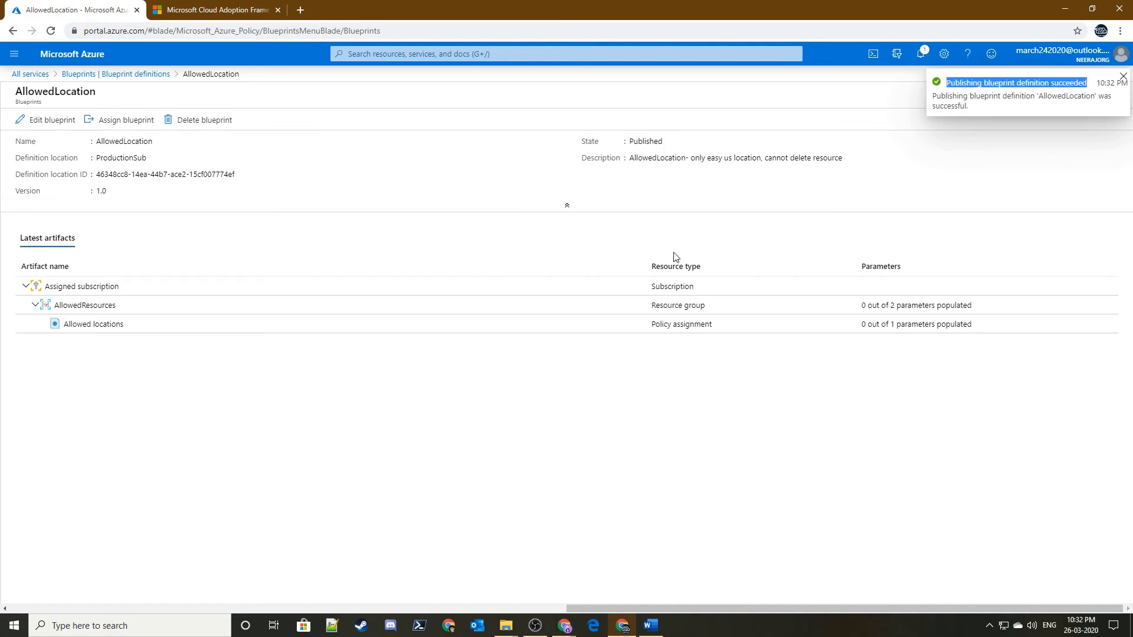
pyautogui.click(124, 120)
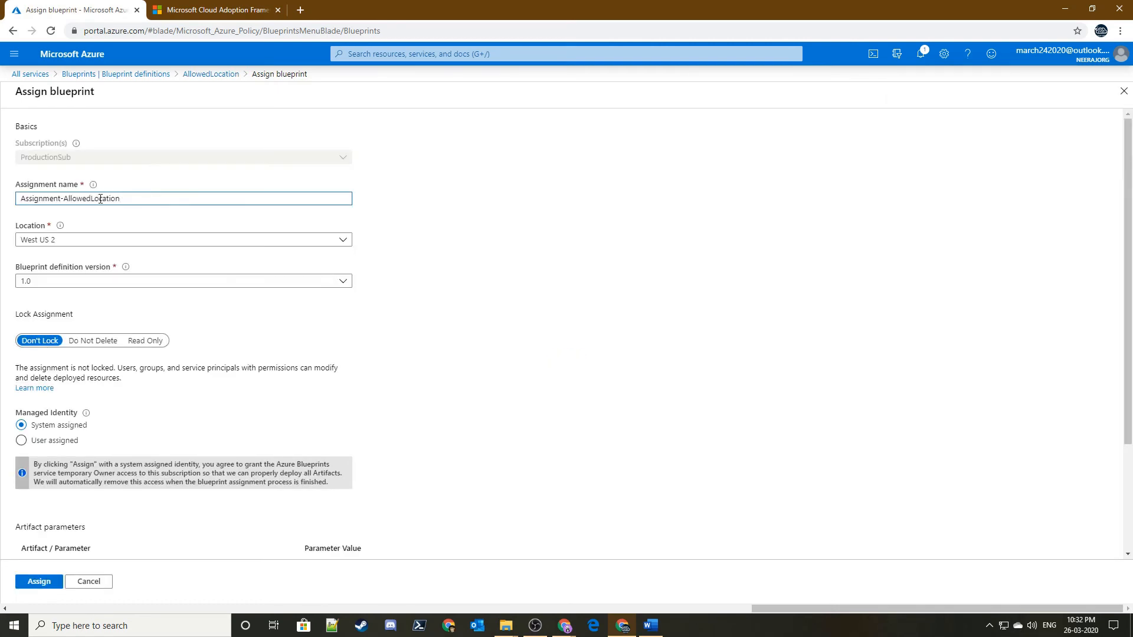
pyautogui.moveTo(151, 203); pyautogui.dragTo(2, 207)
pyautogui.click(598, 264)
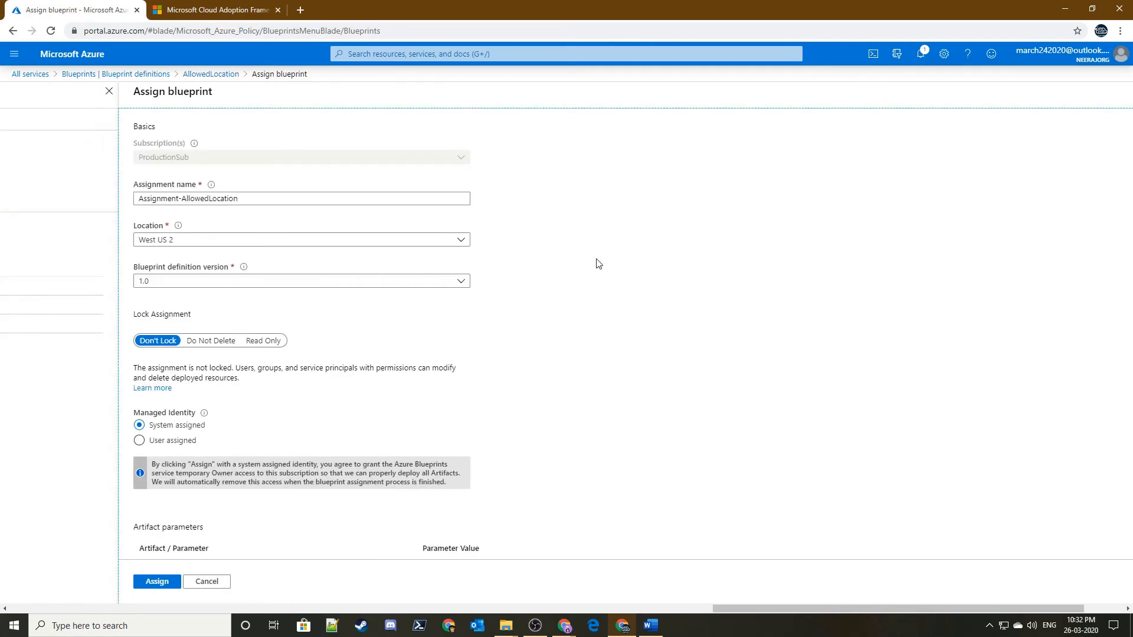
pyautogui.scroll(-1, 299, 199)
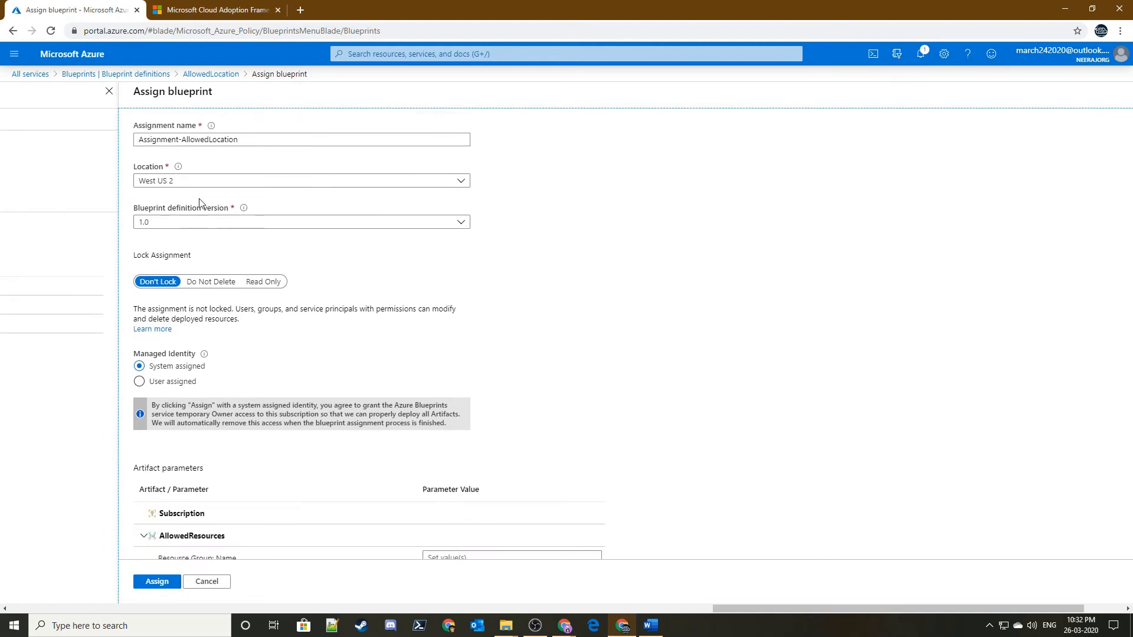
pyautogui.moveTo(178, 168)
pyautogui.scroll(1, 354, 212)
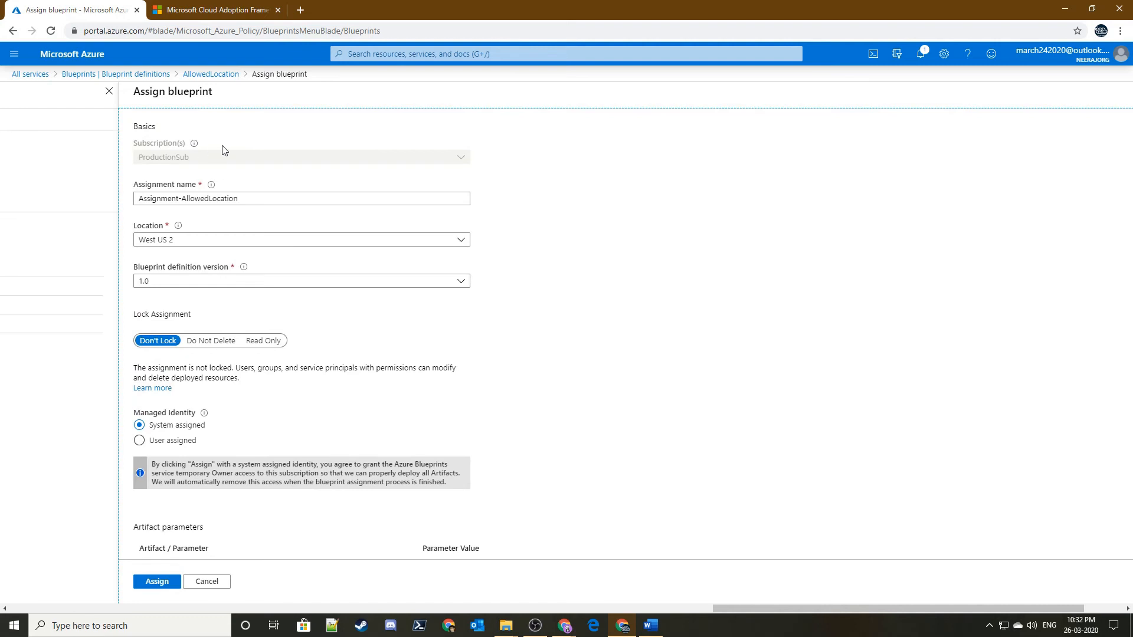
pyautogui.scroll(-2, 236, 162)
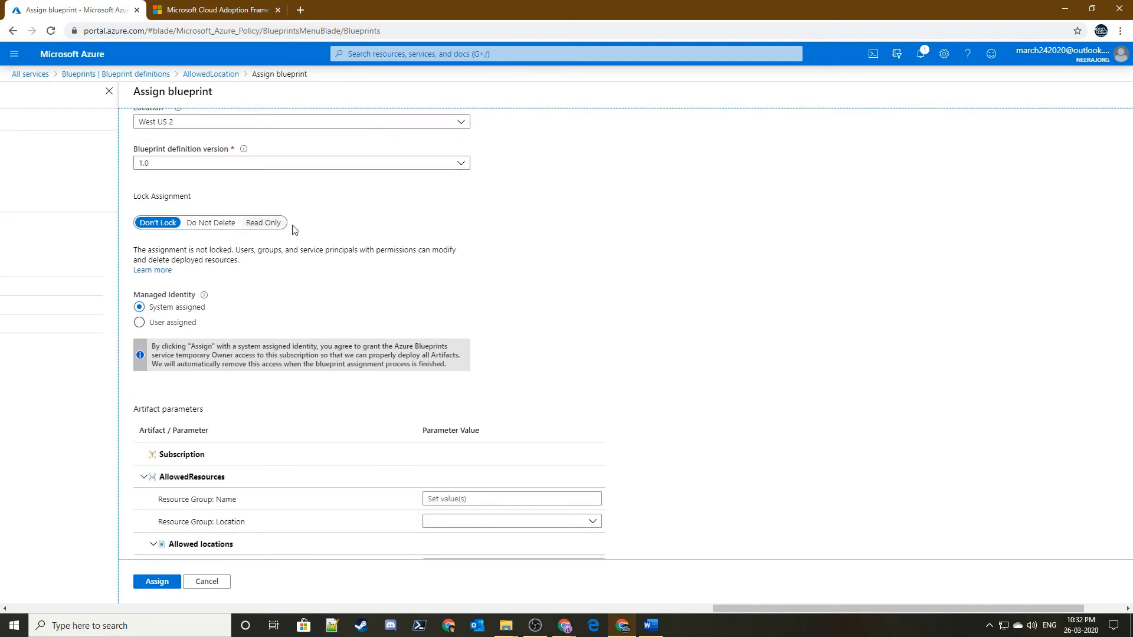
# Step: Compare the descriptions of the Don't Lock, Do Not Delete and Read Only options under Lock Assignment
pyautogui.click(199, 224)
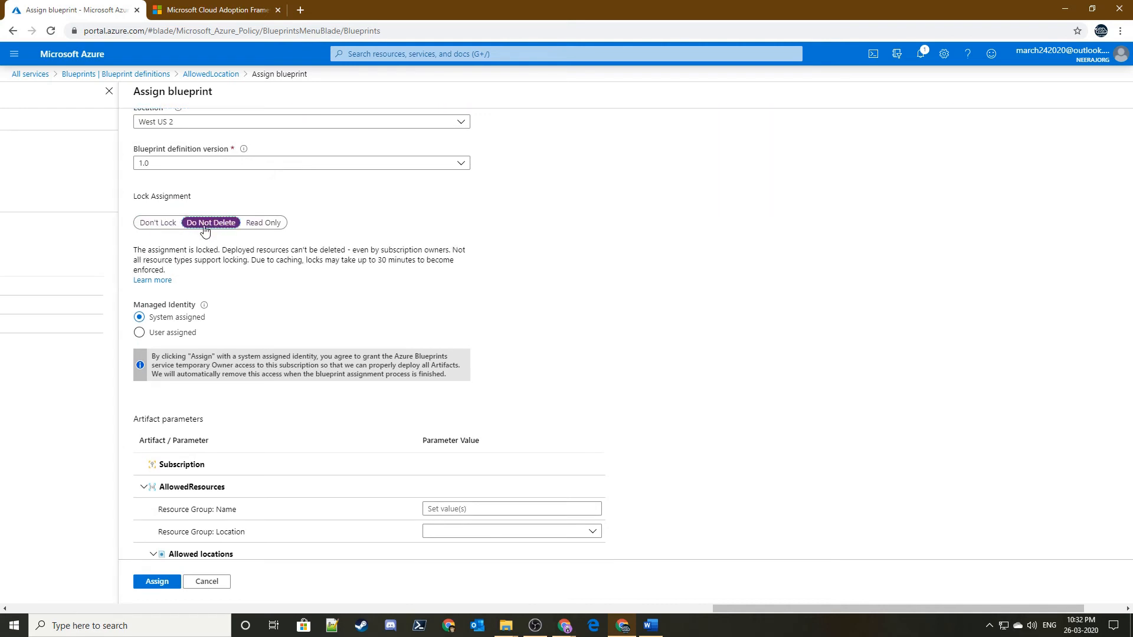
pyautogui.scroll(1, 227, 247)
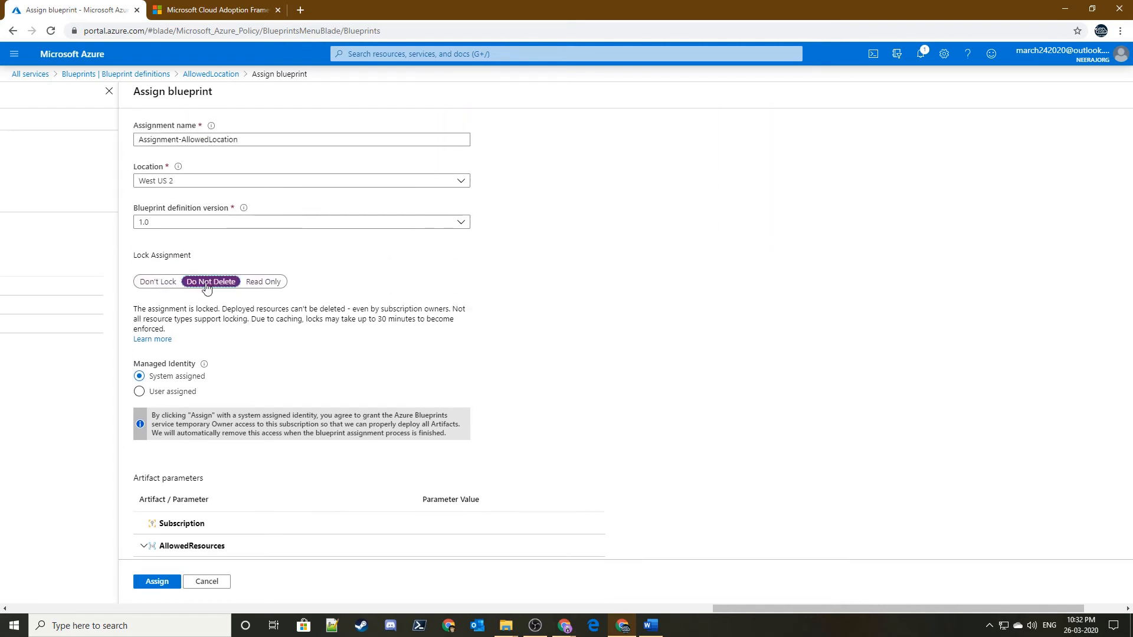
pyautogui.tripleClick(216, 308)
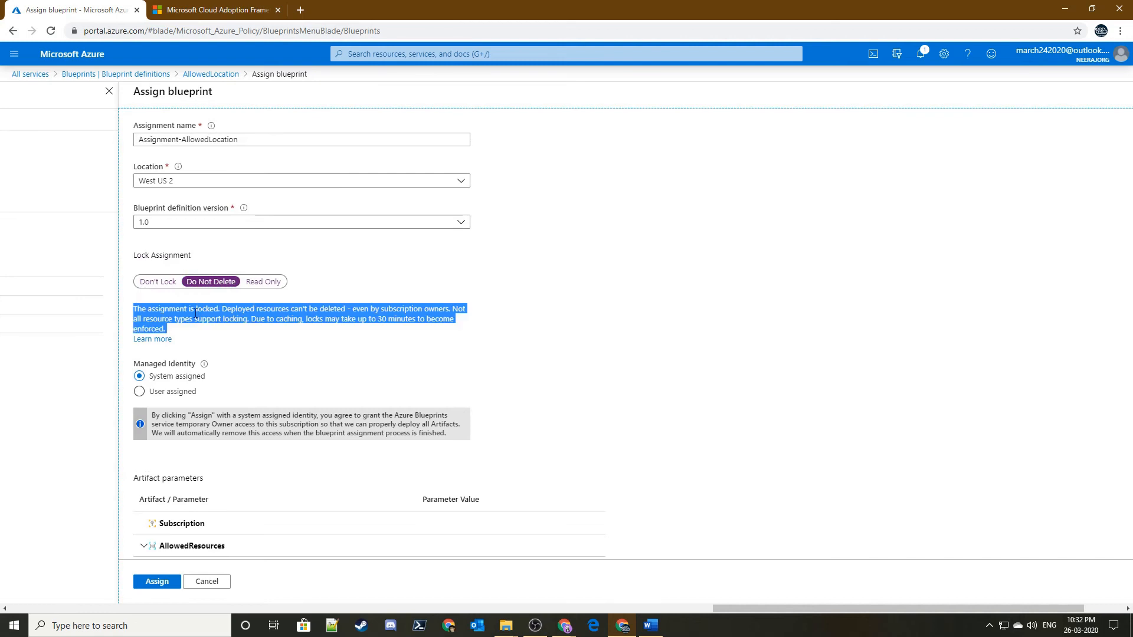
pyautogui.click(159, 282)
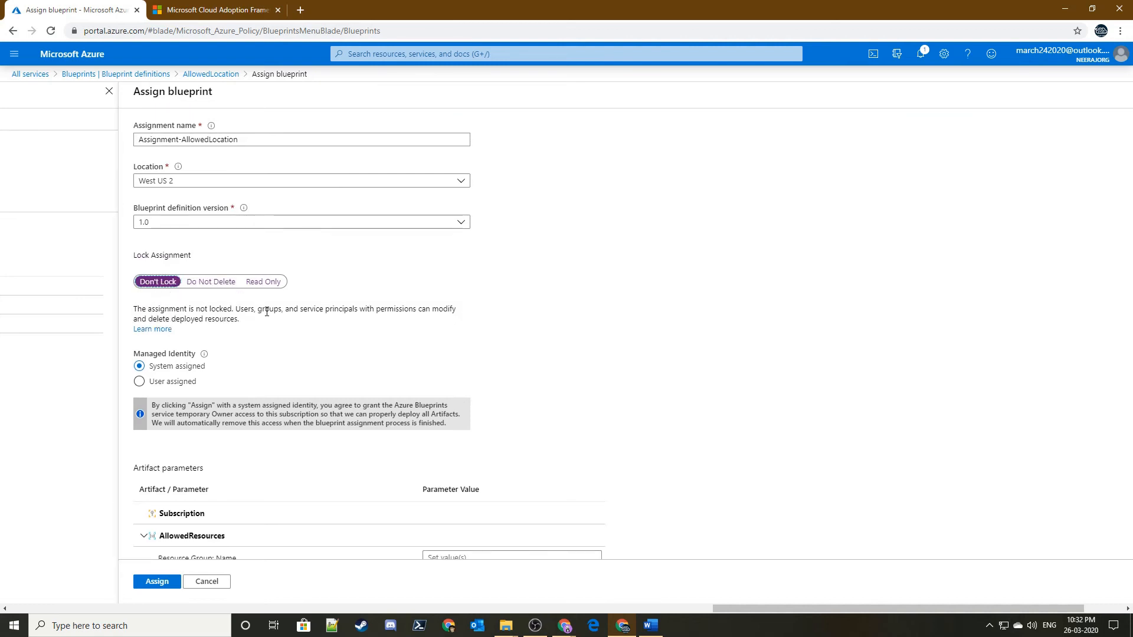
pyautogui.moveTo(247, 327); pyautogui.dragTo(132, 308)
pyautogui.click(163, 308)
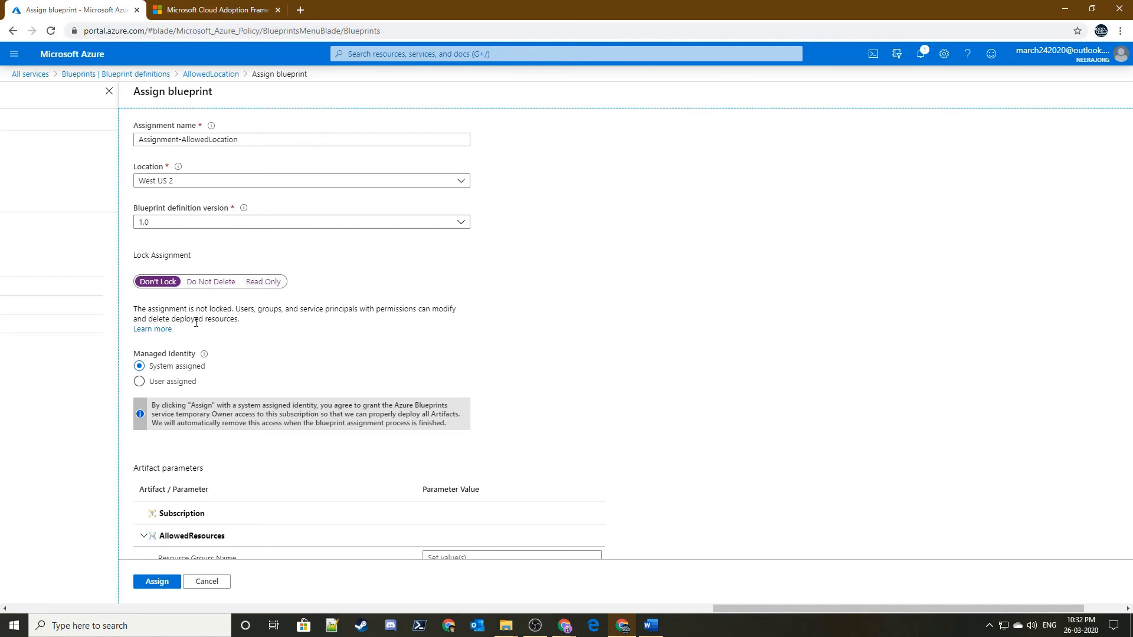
pyautogui.click(203, 281)
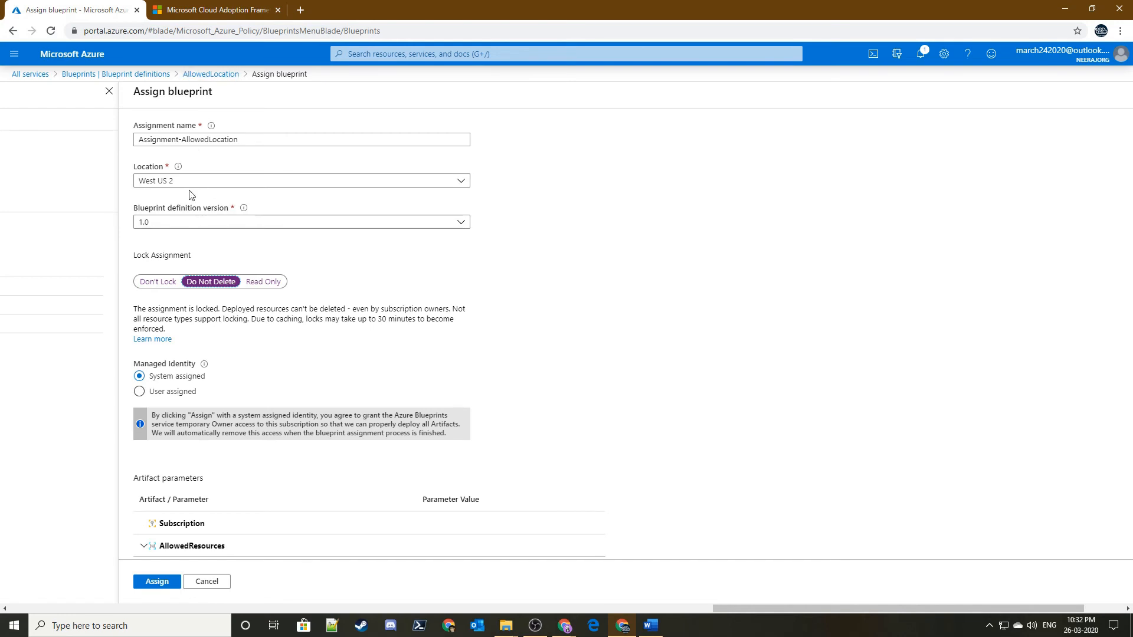
pyautogui.tripleClick(220, 308)
pyautogui.click(260, 283)
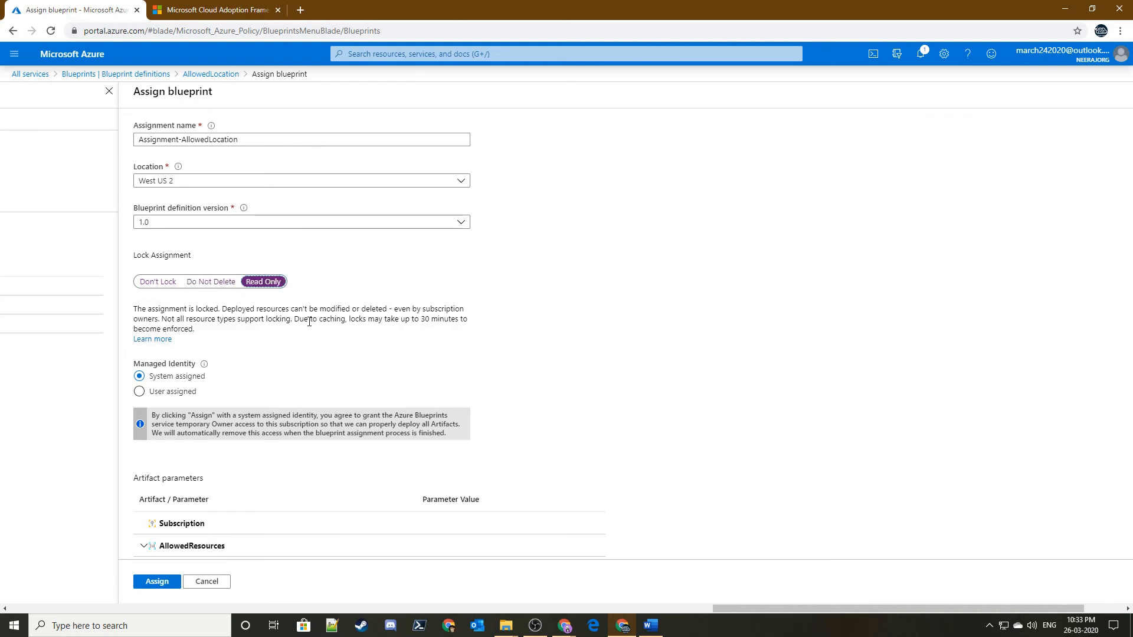
pyautogui.click(209, 283)
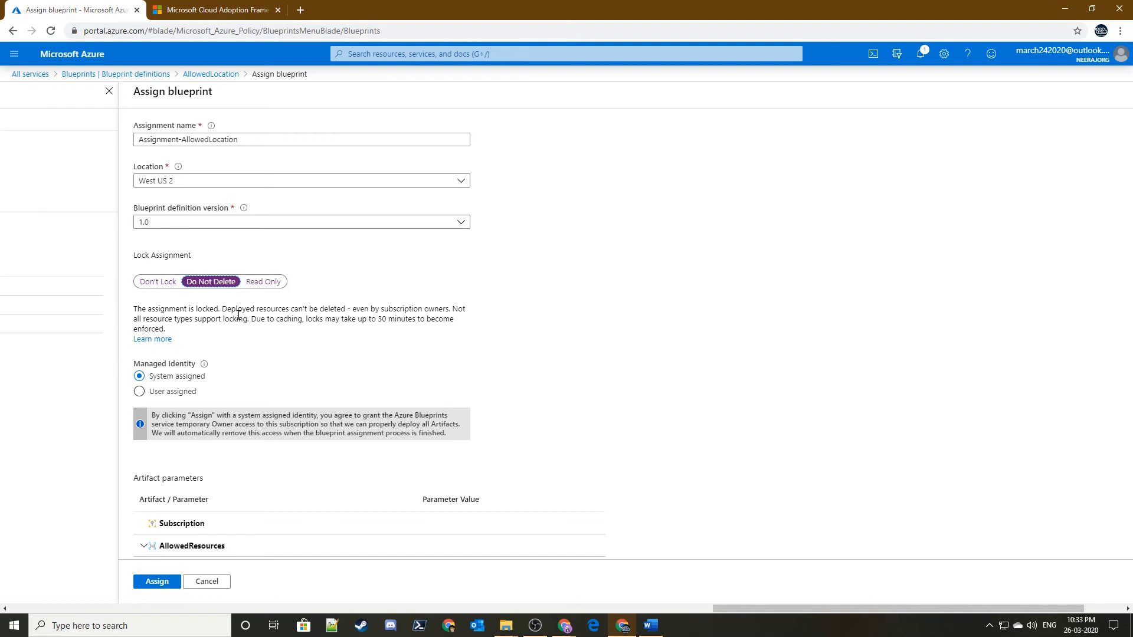
# Step: Set the lock assignment to Read Only and read through its locking description
pyautogui.click(255, 282)
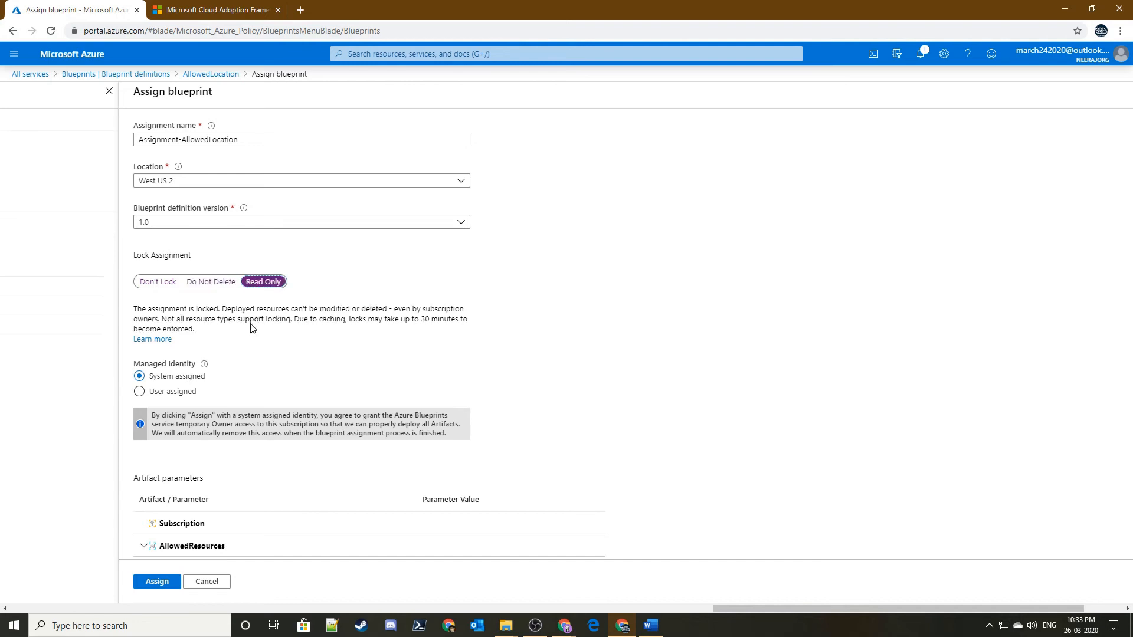
pyautogui.tripleClick(208, 310)
pyautogui.click(256, 311)
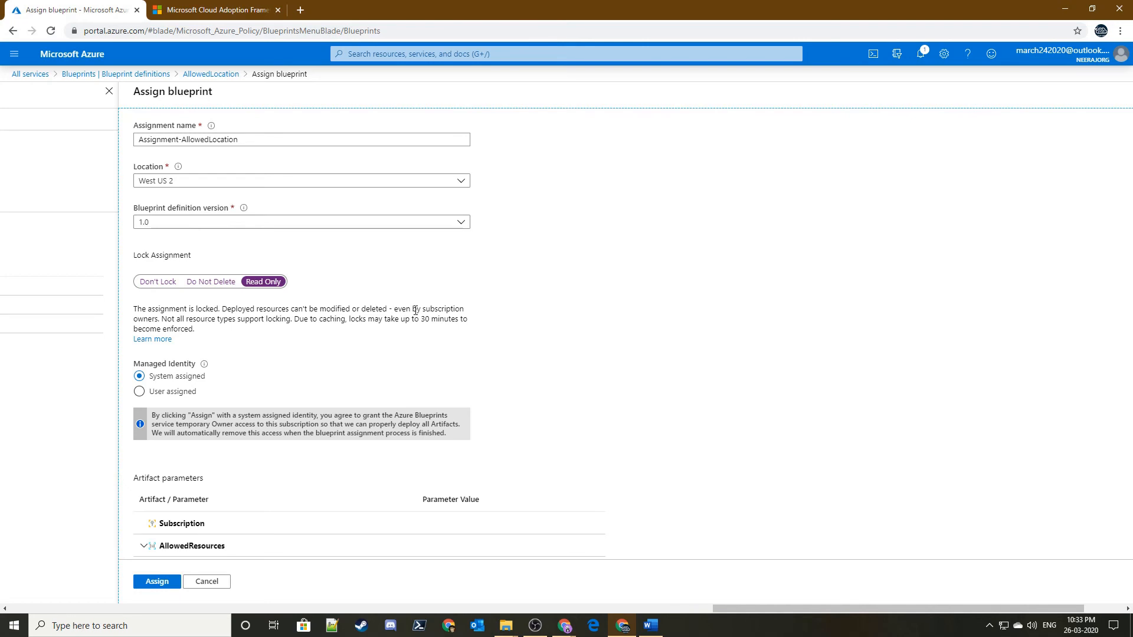
pyautogui.moveTo(162, 319); pyautogui.dragTo(280, 318)
pyautogui.click(313, 316)
pyautogui.moveTo(197, 328); pyautogui.dragTo(149, 317)
pyautogui.click(237, 325)
# Step: Set the AllowedResources artifact parameters to resource group name RG-EASTUS-001 and location East US
pyautogui.scroll(-1, 231, 330)
pyautogui.scroll(-1, 159, 318)
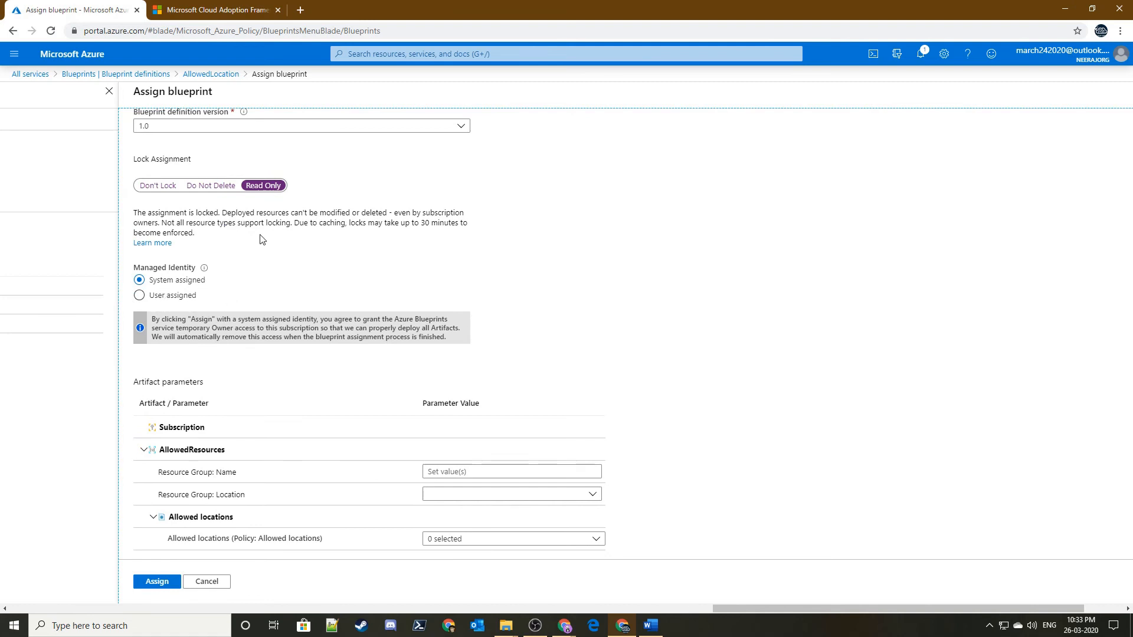
pyautogui.scroll(1, 181, 369)
pyautogui.scroll(-1, 184, 372)
pyautogui.click(455, 476)
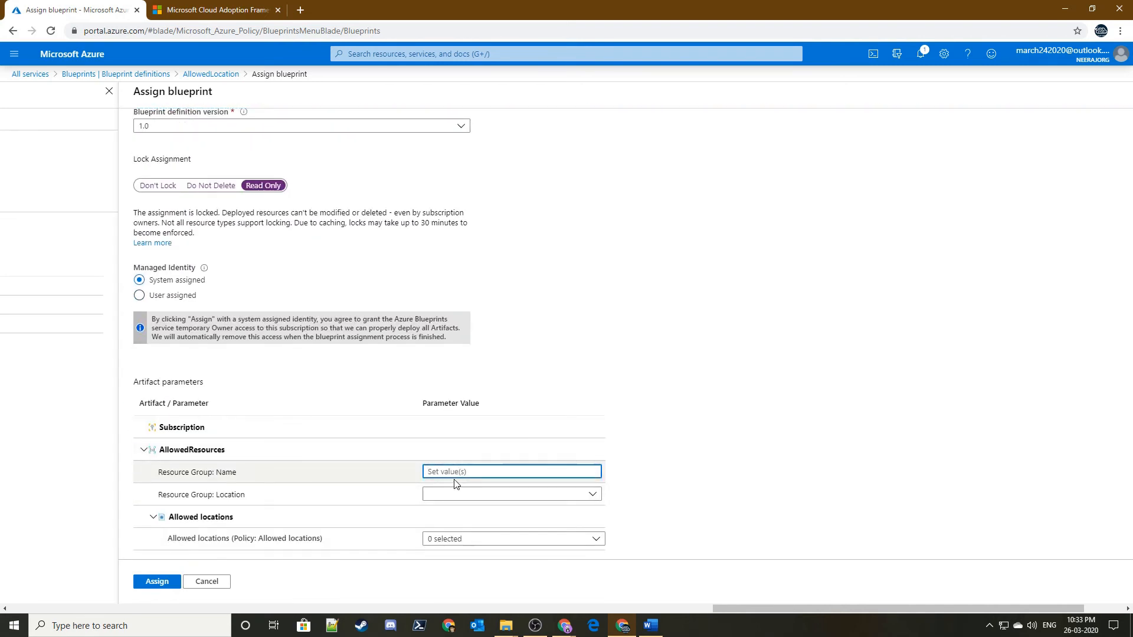
pyautogui.write('RG')
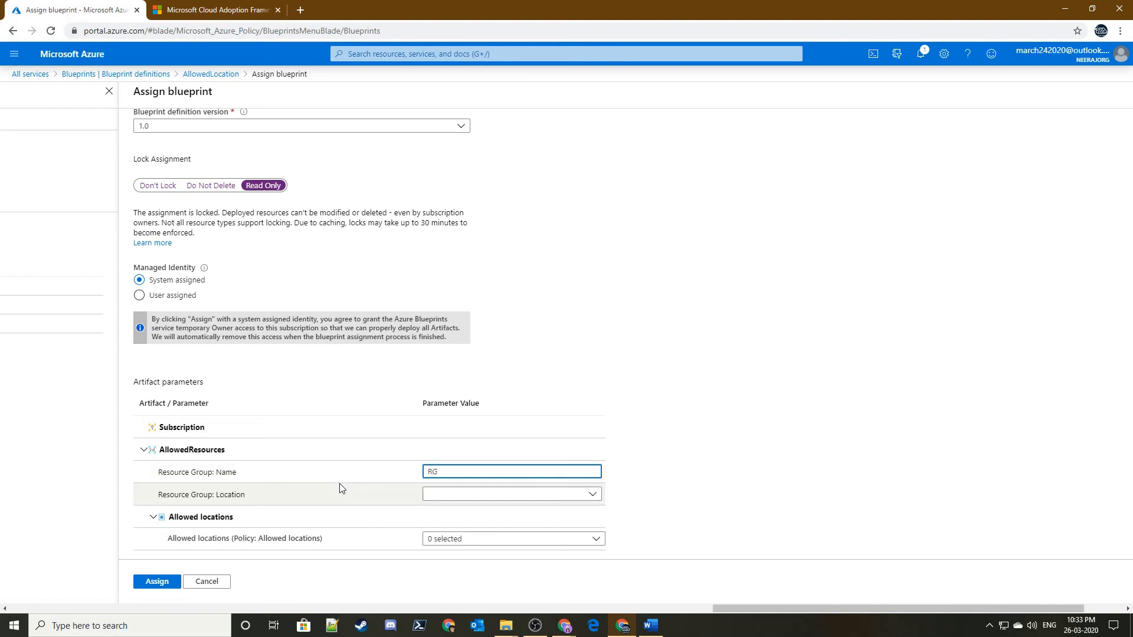
pyautogui.write('-EASTUS-001')
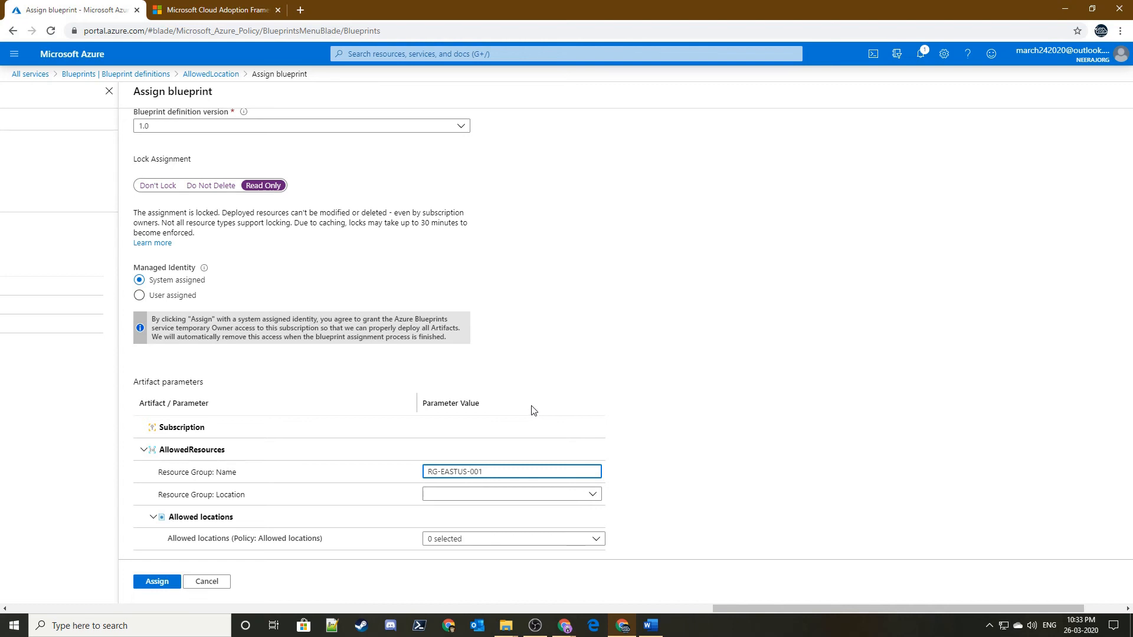
pyautogui.click(534, 410)
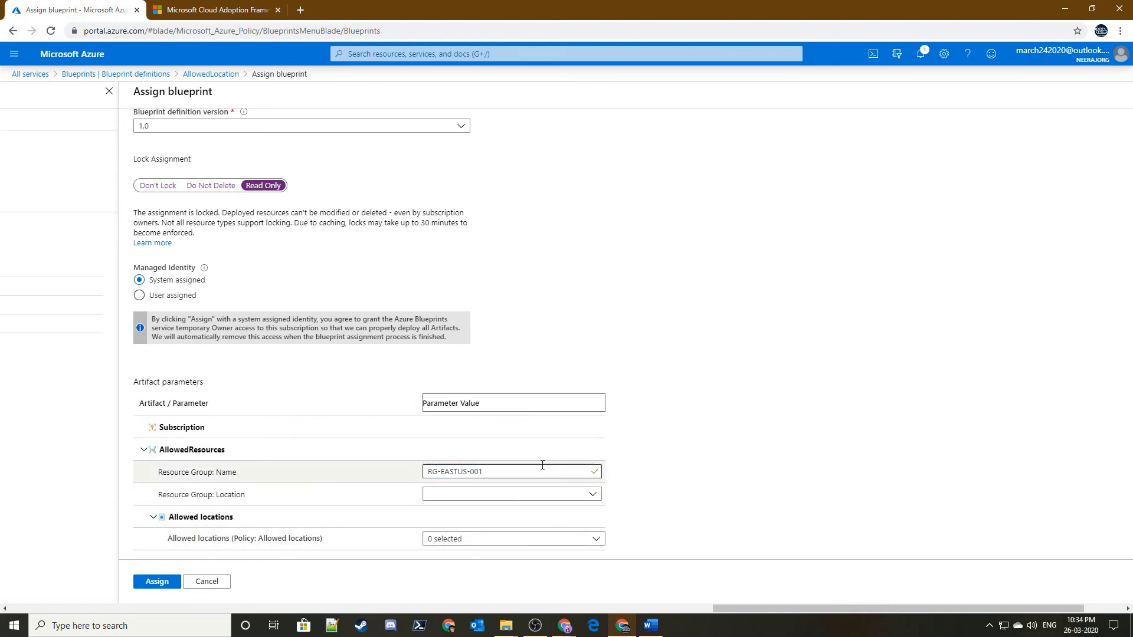
pyautogui.click(486, 495)
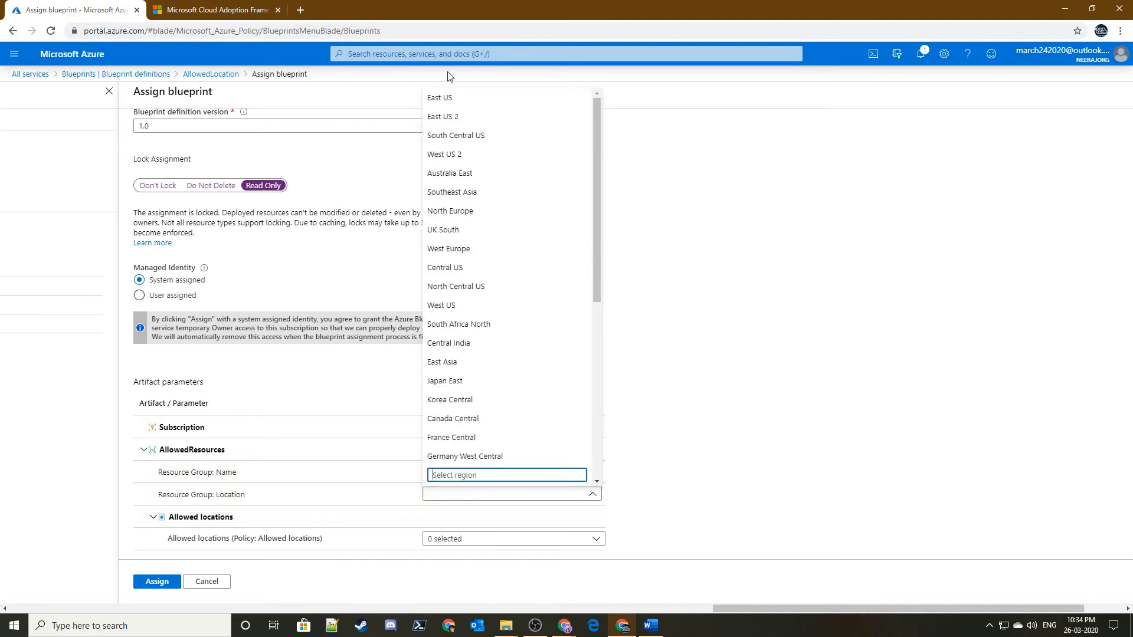
pyautogui.click(436, 98)
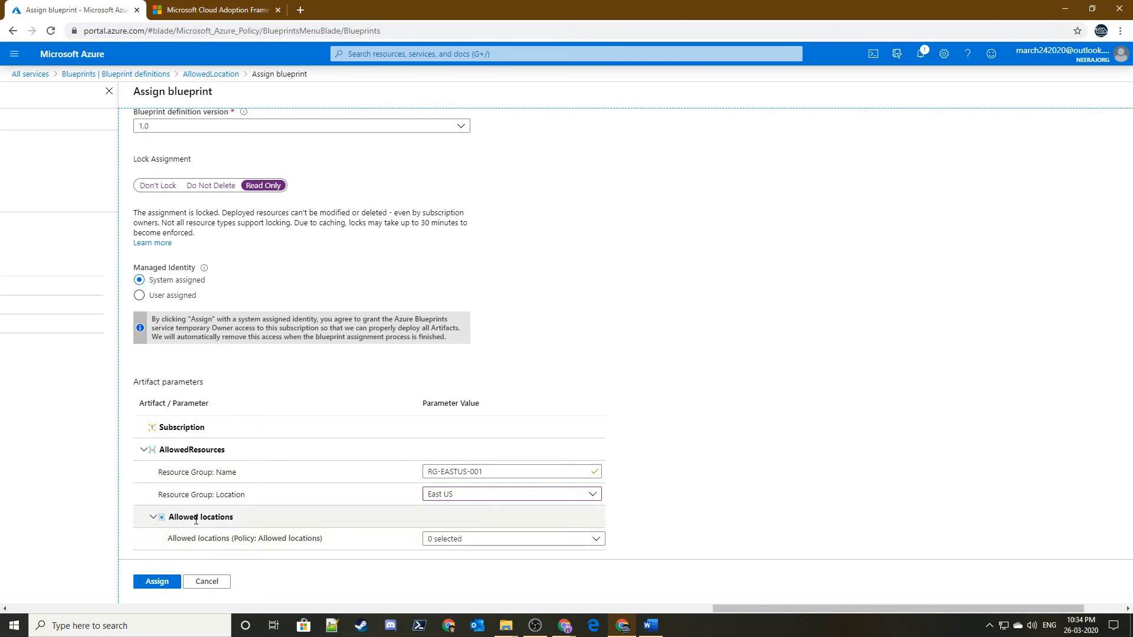
# Step: Select only East US for the Allowed locations policy parameter and assign the blueprint
pyautogui.click(462, 540)
pyautogui.click(447, 125)
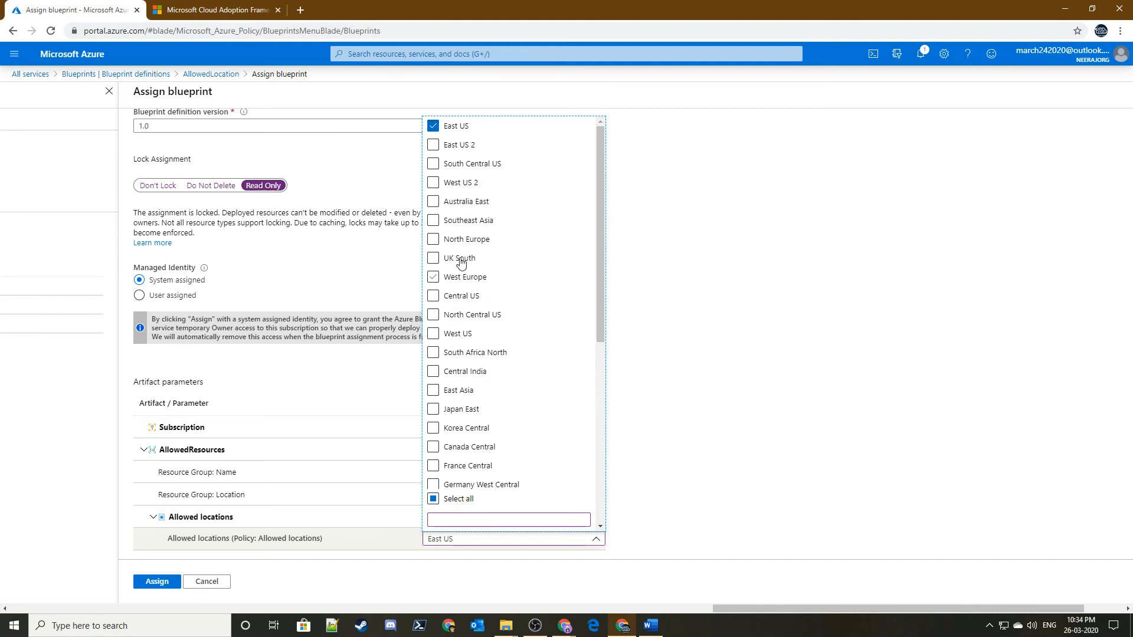
pyautogui.click(437, 146)
pyautogui.click(442, 183)
pyautogui.click(436, 183)
pyautogui.click(436, 146)
pyautogui.click(708, 292)
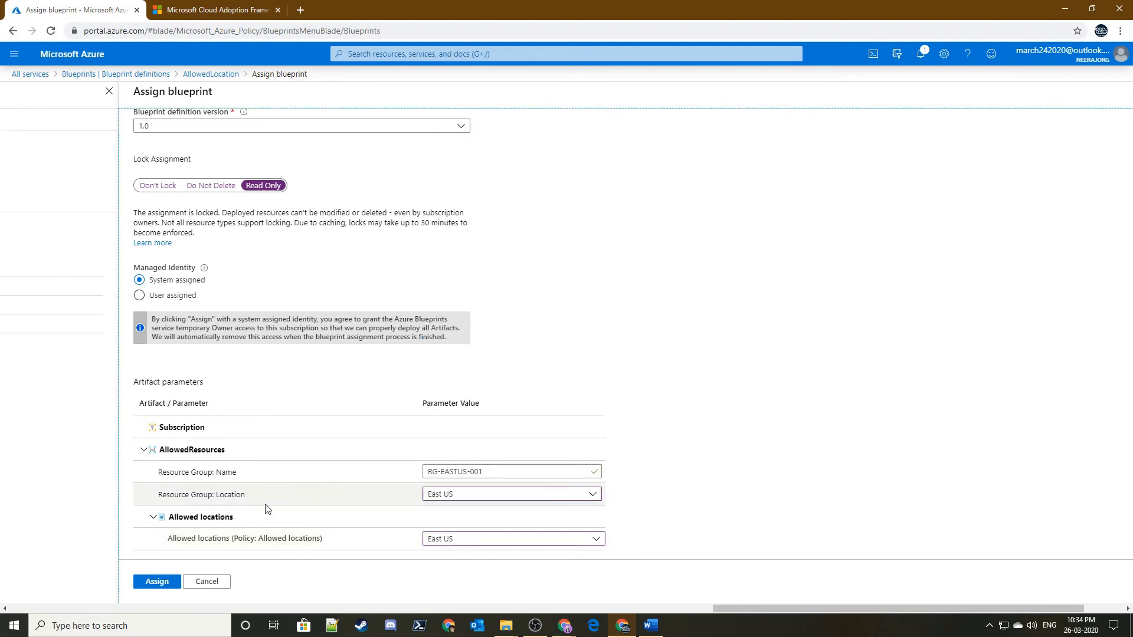
pyautogui.click(154, 582)
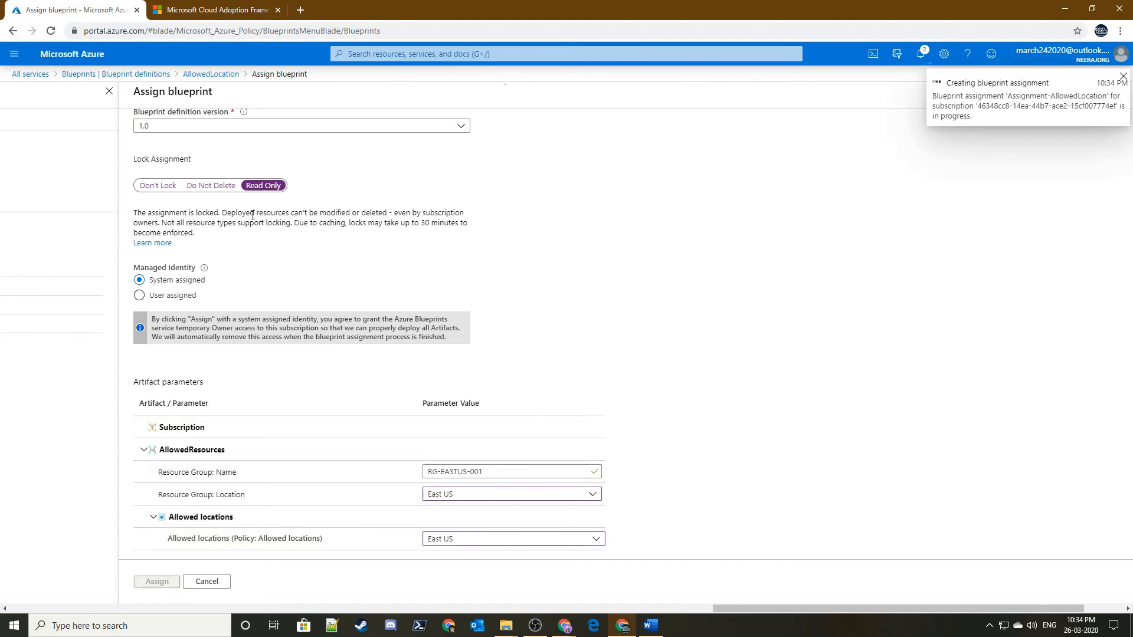
# Step: Load the Azure portal in a second browser tab and open the Assignment-AllowedLocation details from the first tab's notifications
pyautogui.click(920, 54)
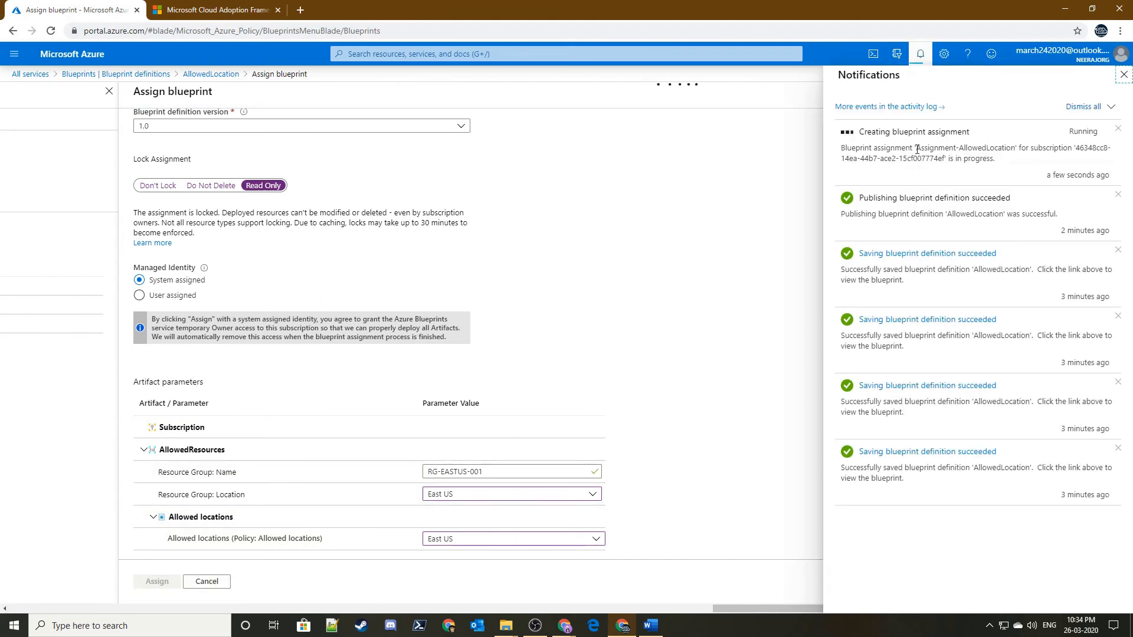
pyautogui.click(300, 10)
pyautogui.click(72, 50)
pyautogui.moveTo(324, 10); pyautogui.dragTo(236, 5)
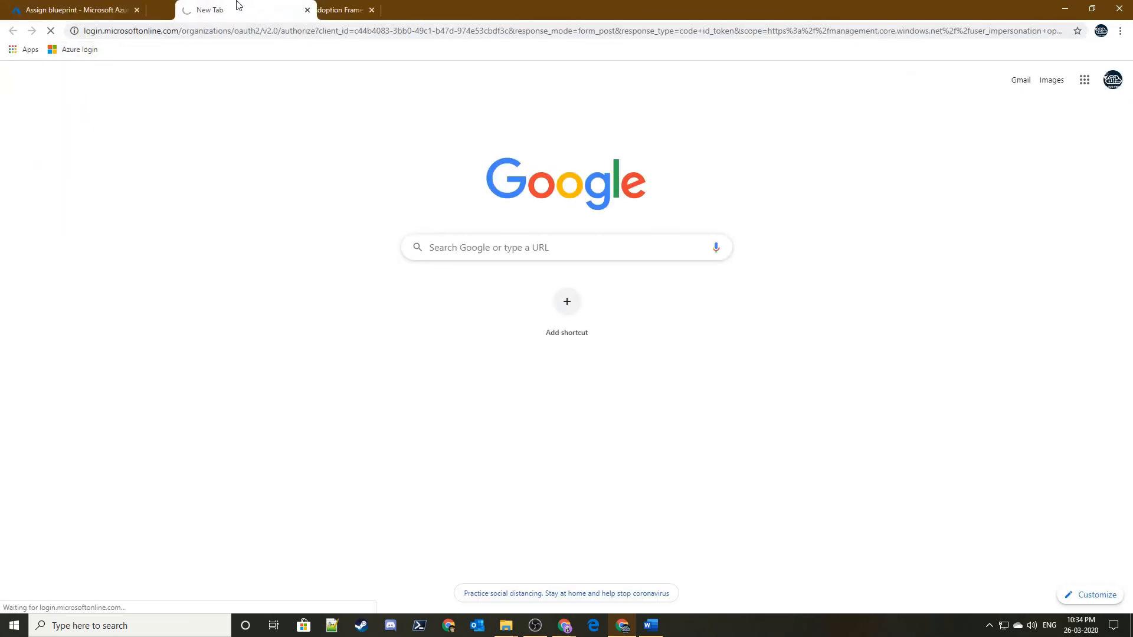
pyautogui.click(112, 8)
pyautogui.click(224, 5)
pyautogui.click(92, 7)
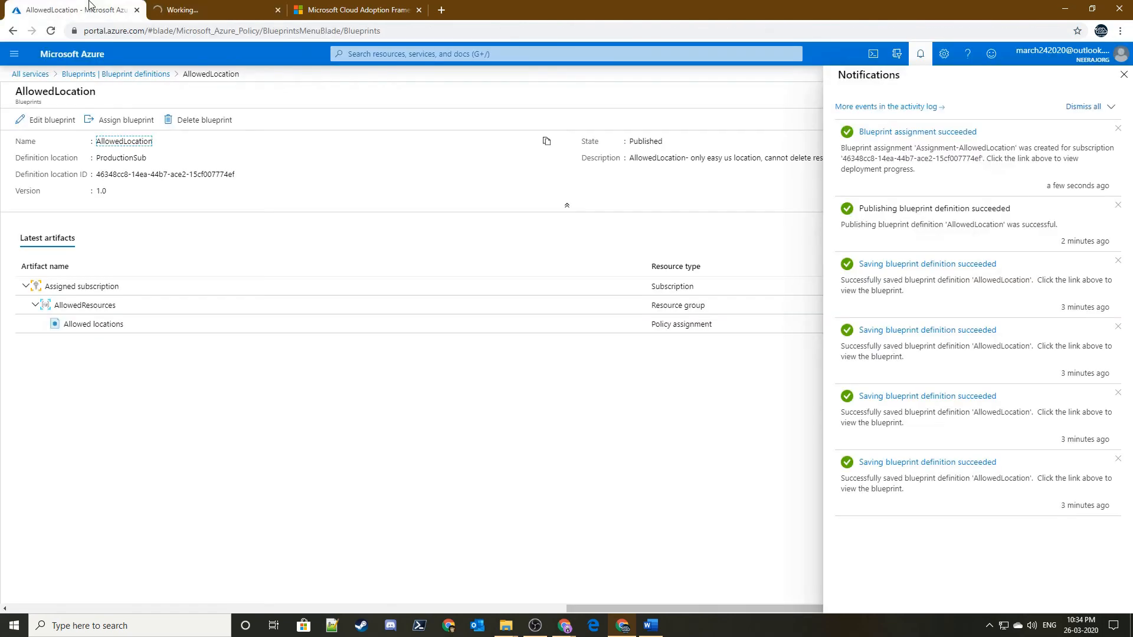
pyautogui.click(202, 5)
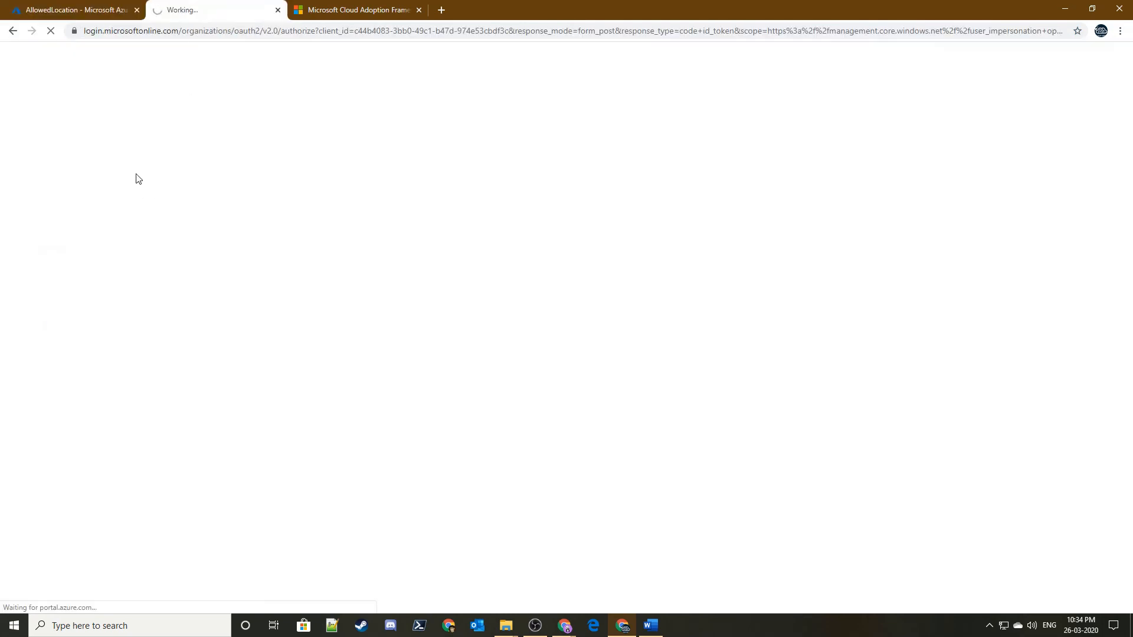
pyautogui.click(93, 6)
pyautogui.click(171, 8)
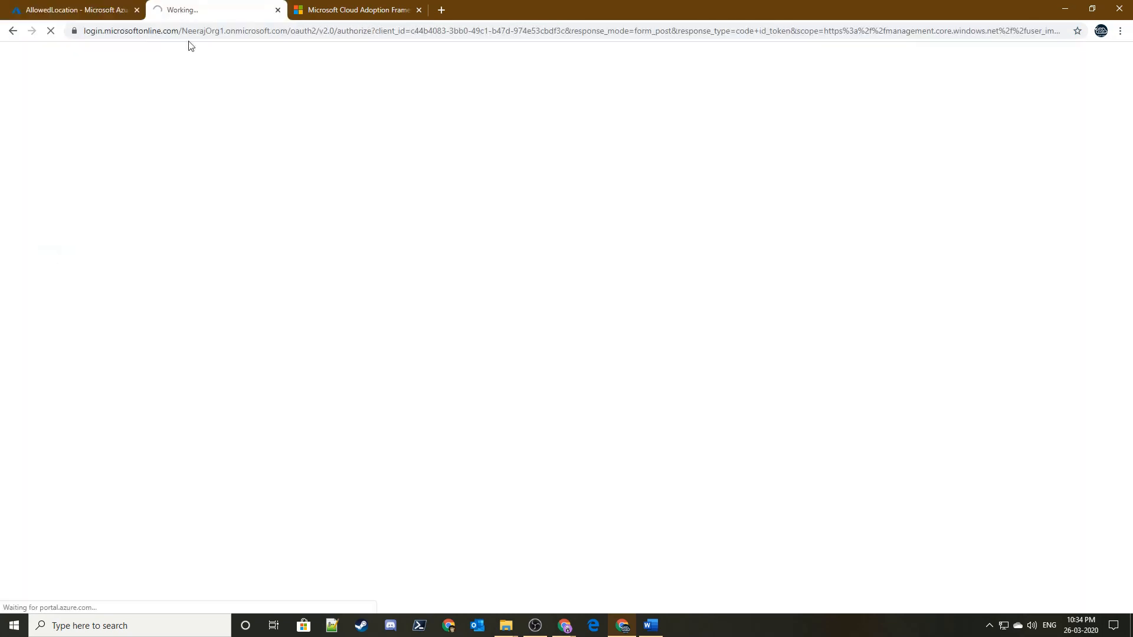
pyautogui.click(112, 8)
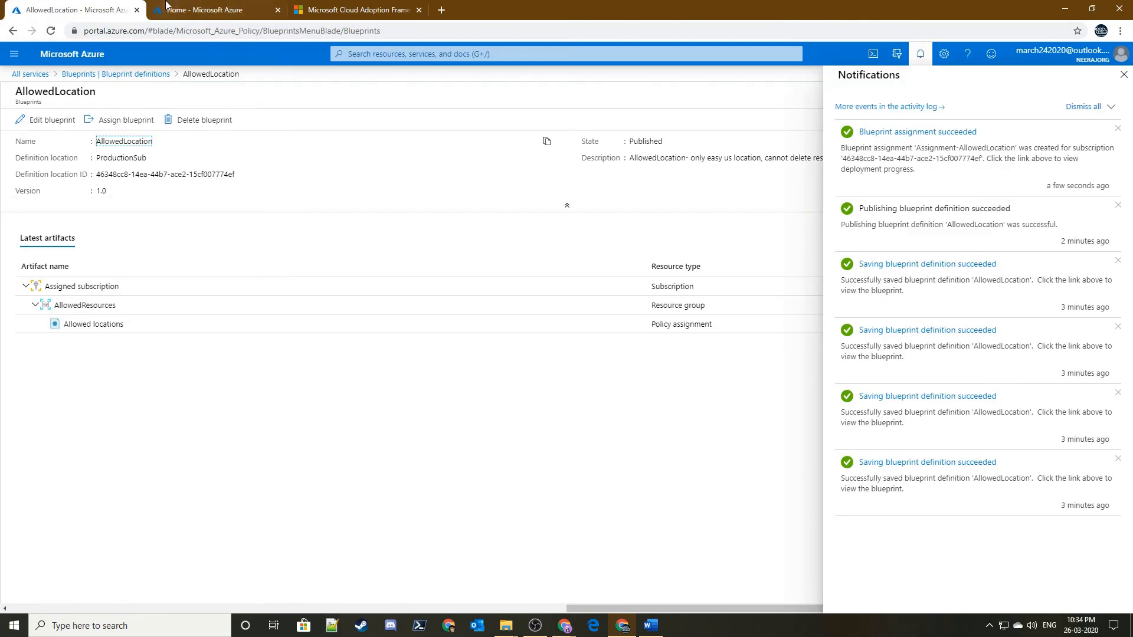
pyautogui.click(886, 137)
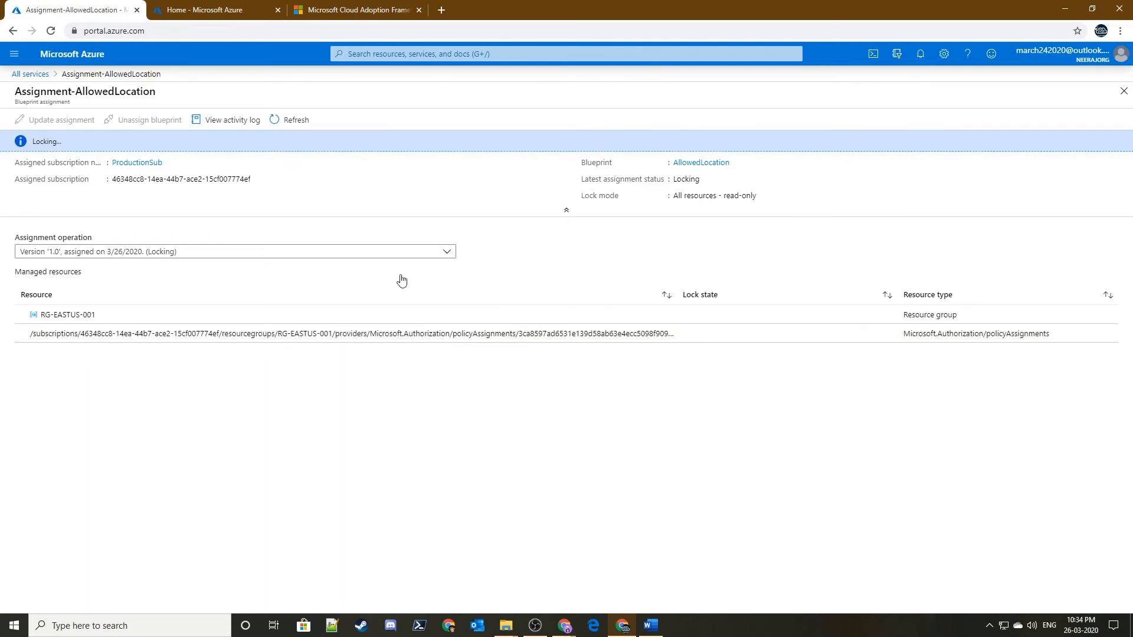
# Step: Open the list of resource groups in the second portal tab to check for the blueprint's group
pyautogui.click(177, 10)
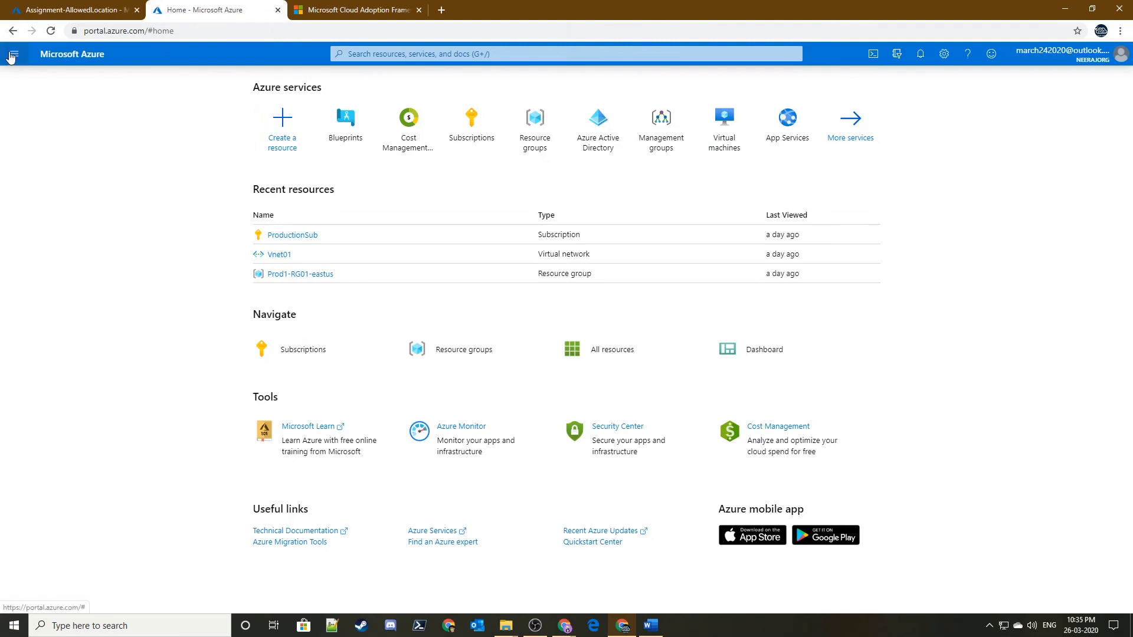
pyautogui.click(14, 54)
pyautogui.click(62, 190)
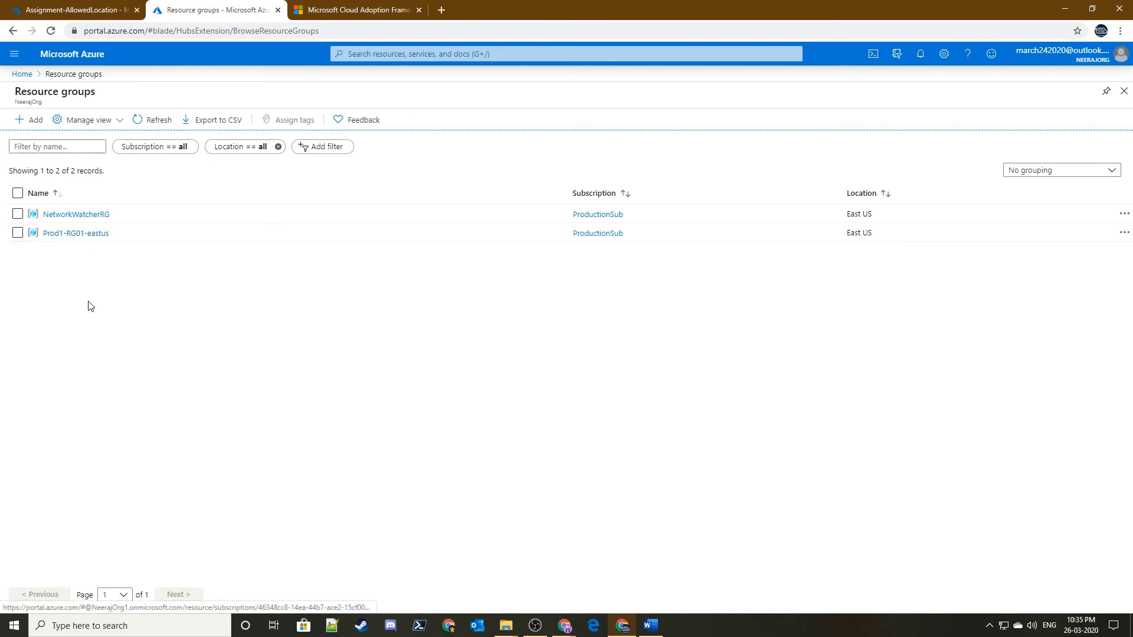
# Step: Refresh the resource groups list to check for the group deployed by the blueprint
pyautogui.click(141, 119)
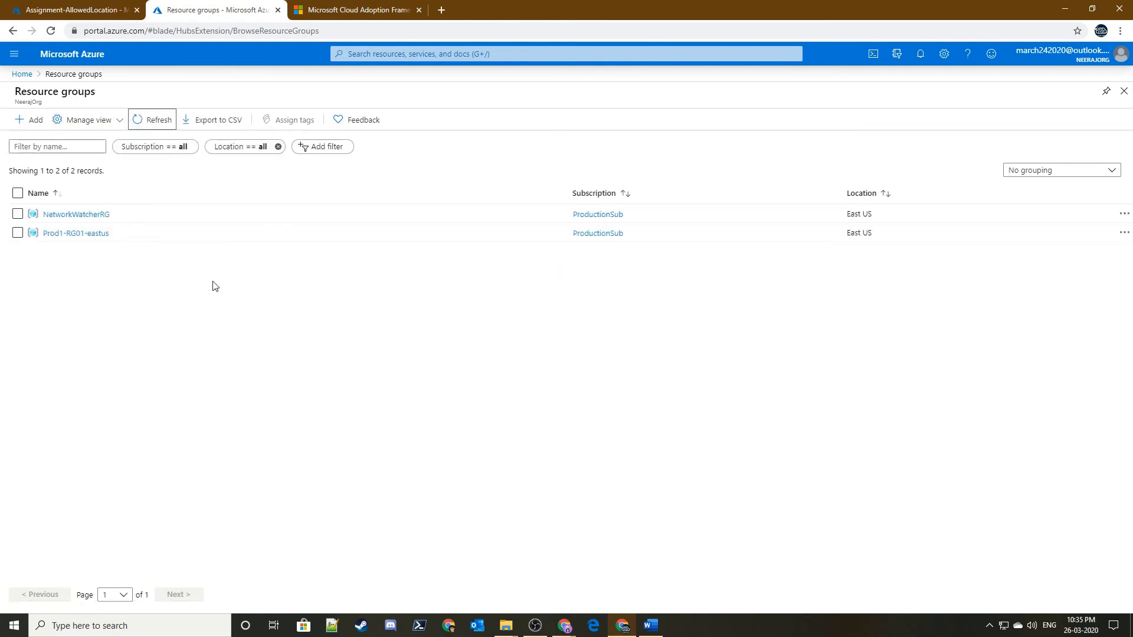
pyautogui.click(144, 121)
pyautogui.click(134, 120)
# Step: Check the status of Assignment-AllowedLocation in the first portal tab and review its notifications
pyautogui.hotkey('ctrl', '1')
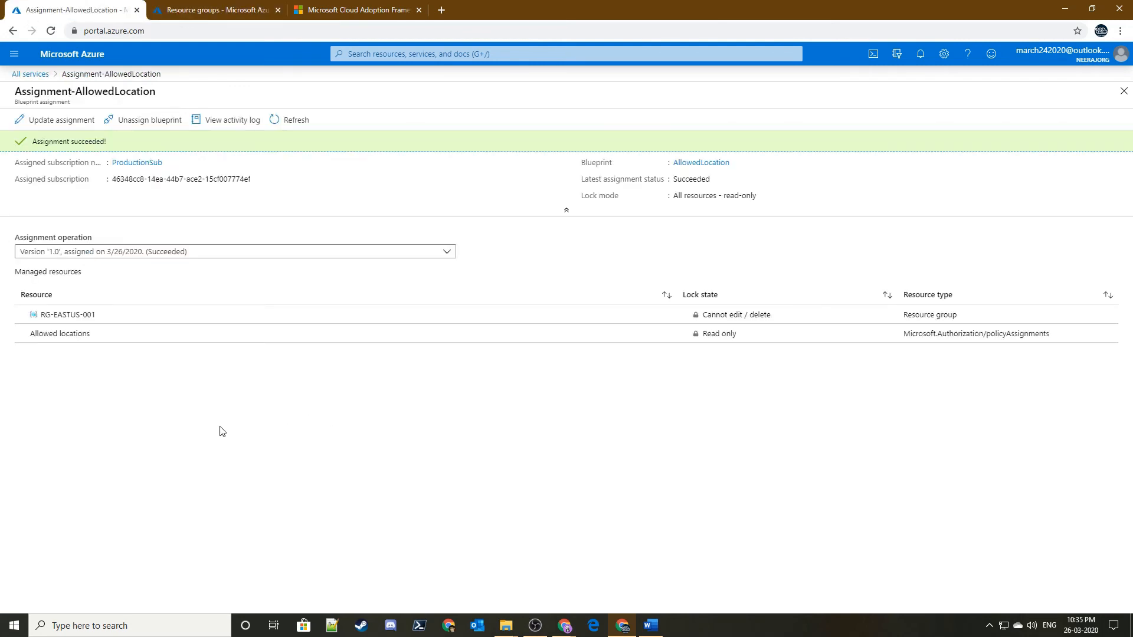
pyautogui.tripleClick(82, 143)
pyautogui.click(299, 437)
pyautogui.click(916, 63)
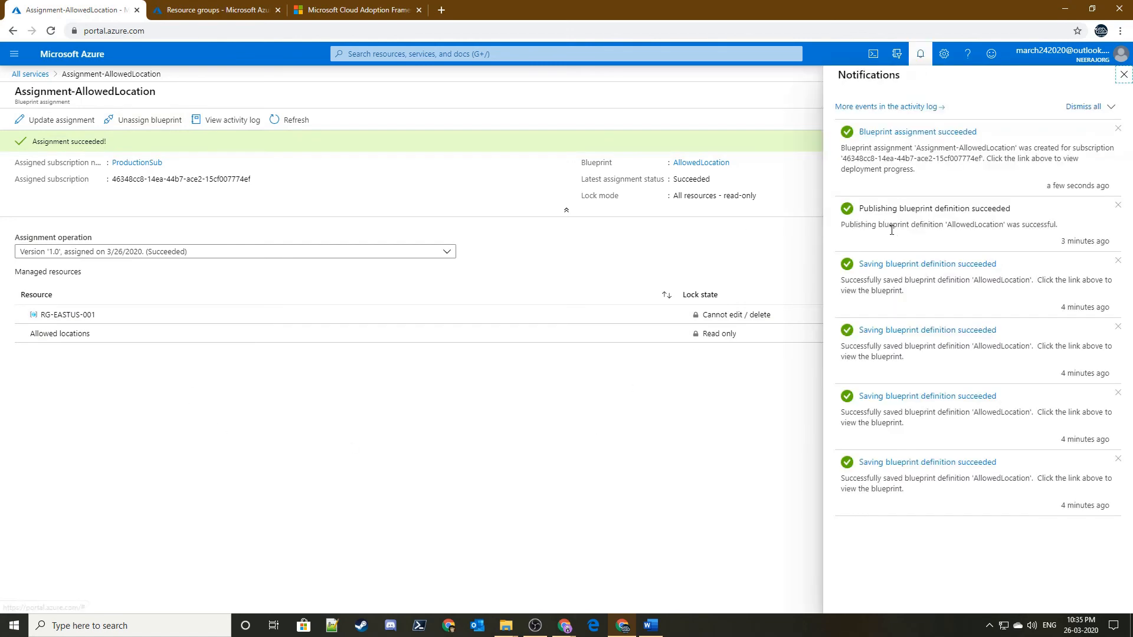
pyautogui.click(922, 59)
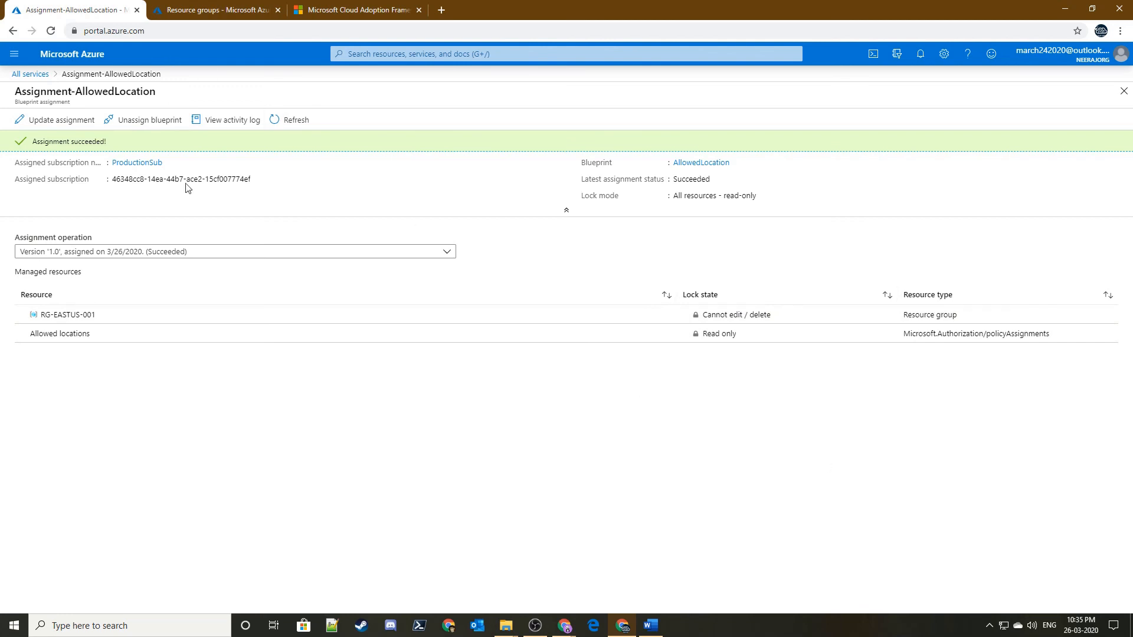
# Step: Open the Blueprints service and review its blueprint definitions and assigned blueprints
pyautogui.click(30, 73)
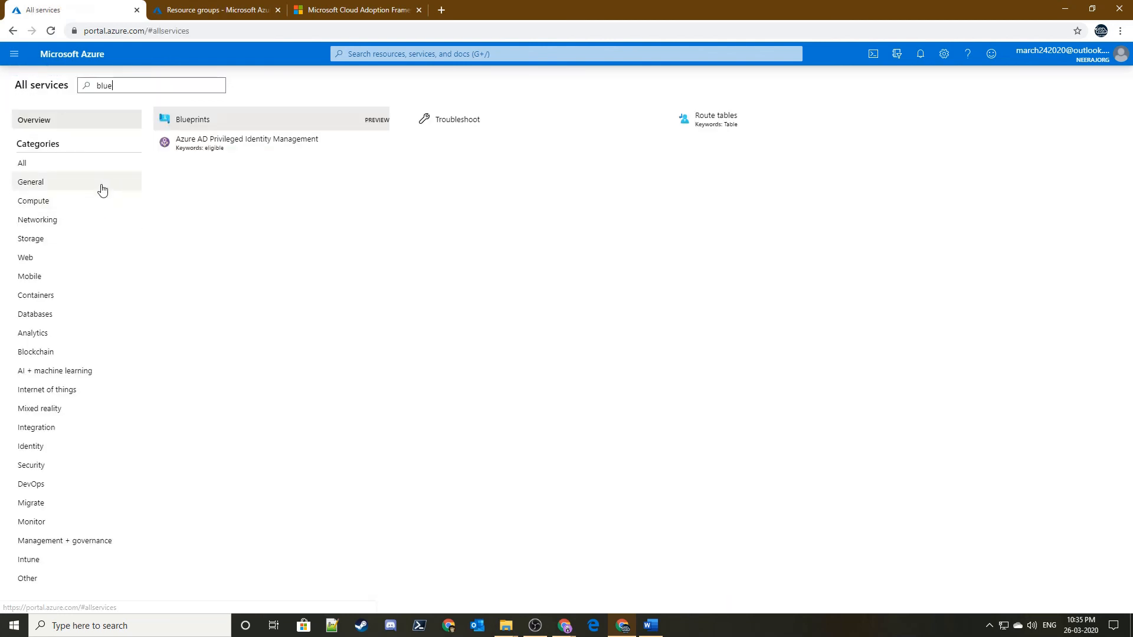
pyautogui.click(208, 121)
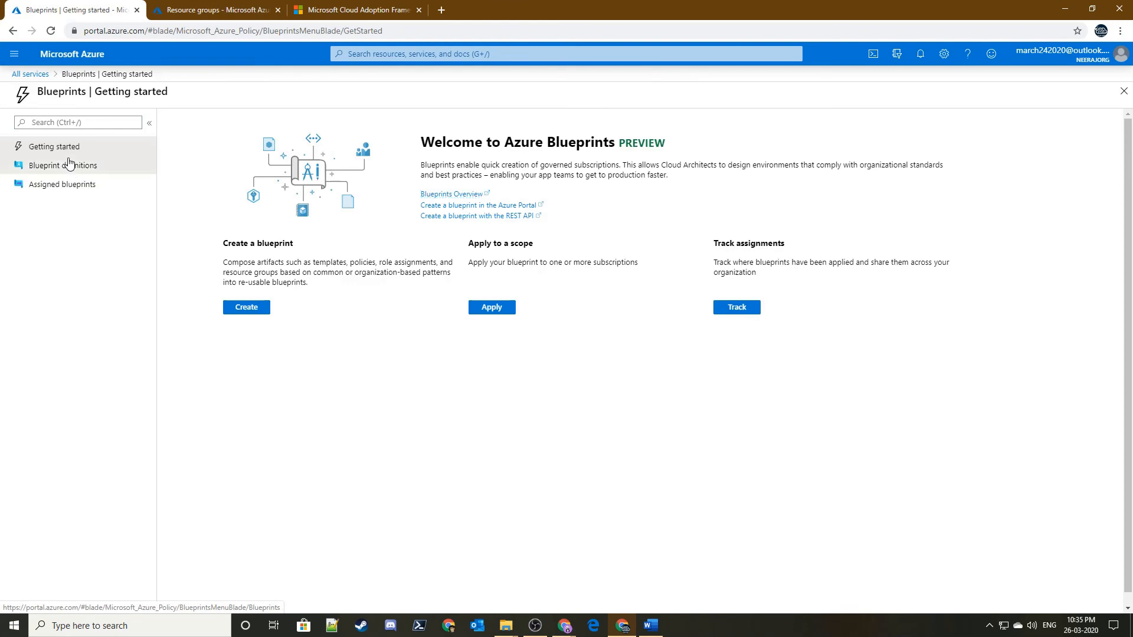
pyautogui.click(69, 164)
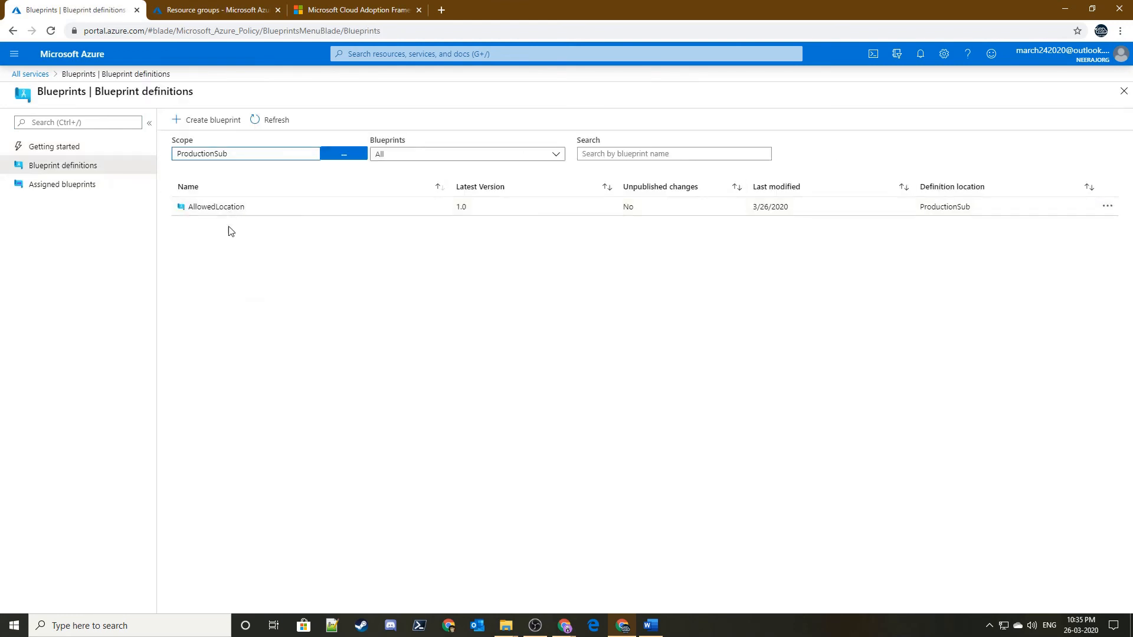
pyautogui.click(89, 185)
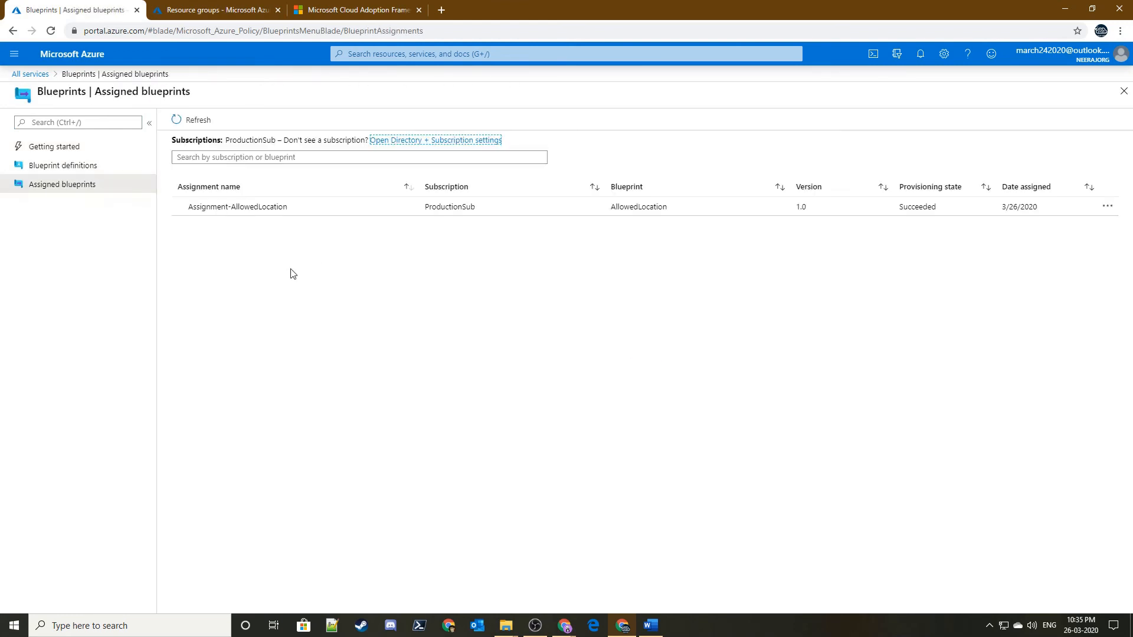
pyautogui.click(274, 250)
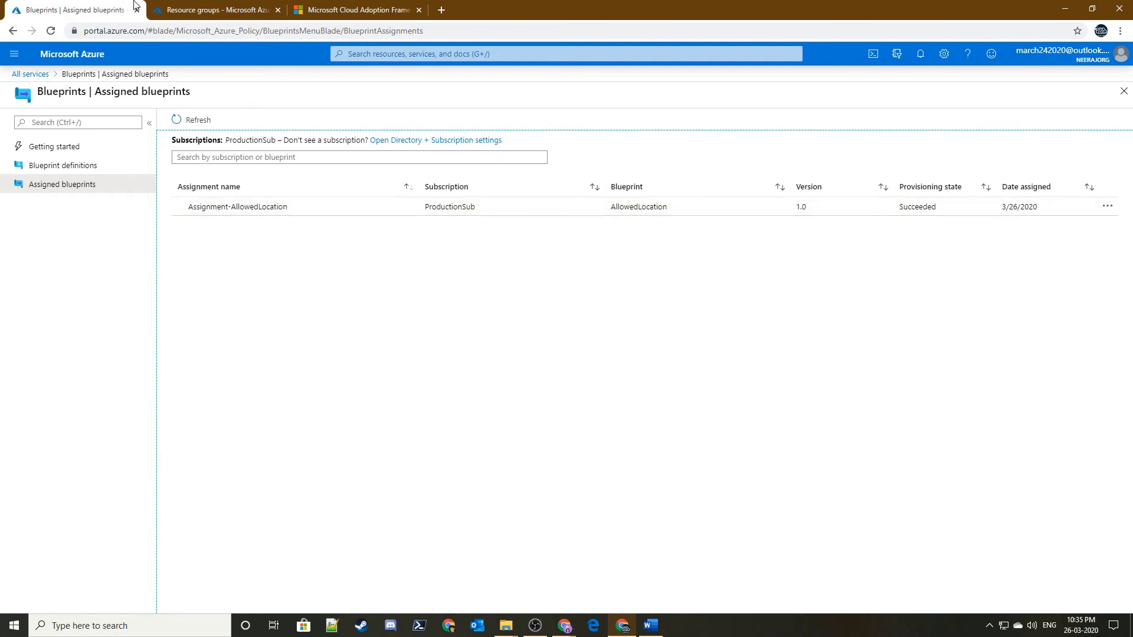
# Step: Refresh the resource groups list in the second portal tab and open RG-EASTUS-001
pyautogui.click(186, 8)
pyautogui.click(152, 120)
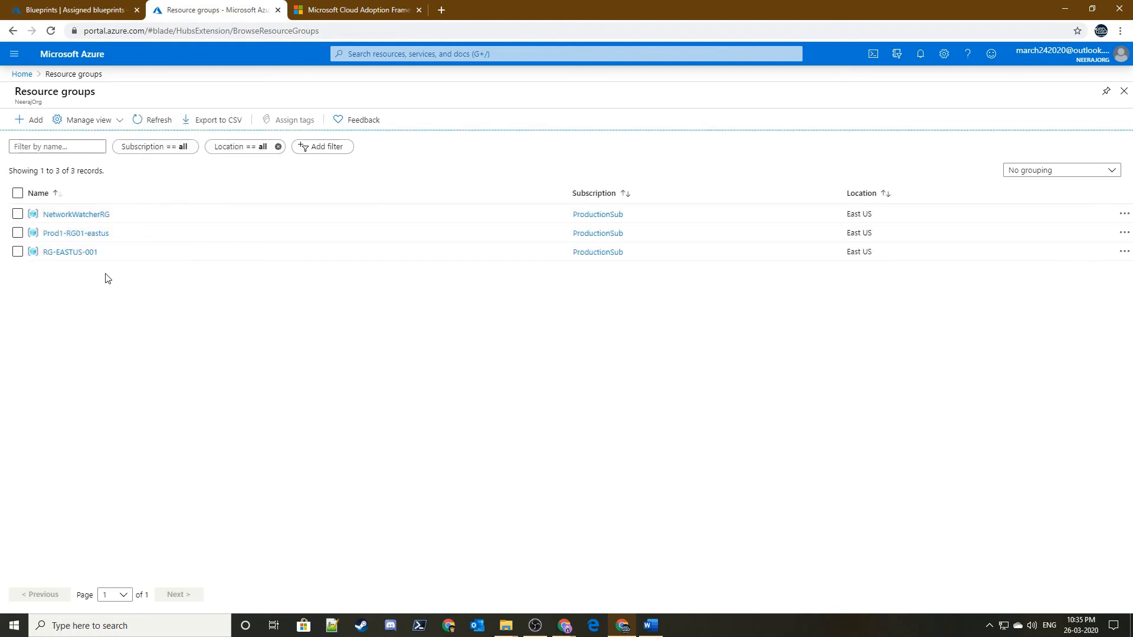
pyautogui.click(152, 120)
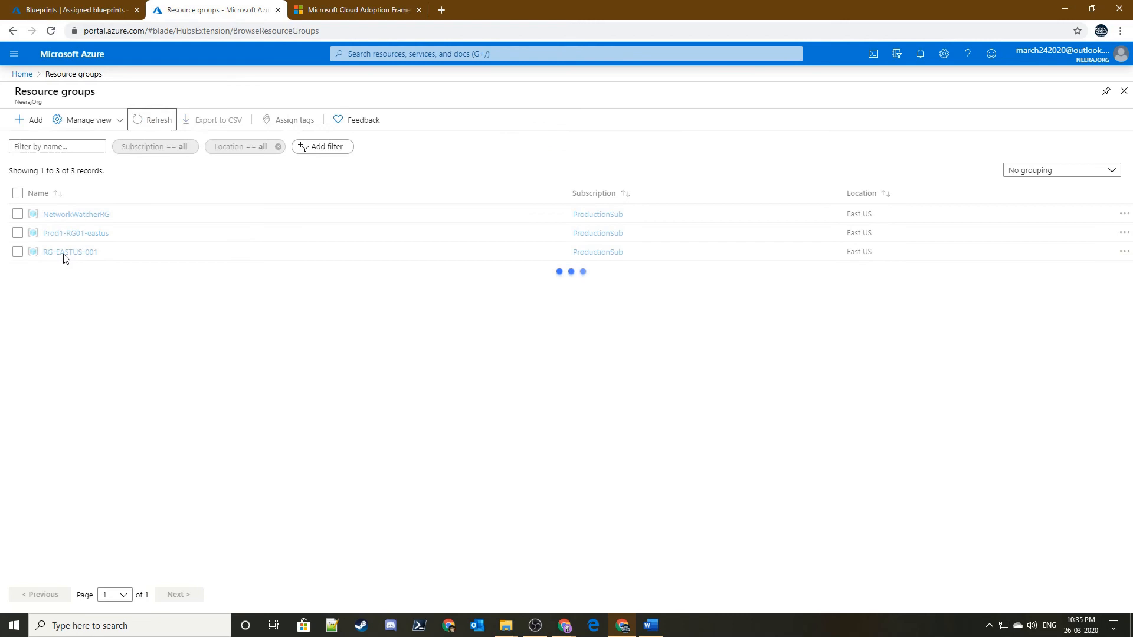
pyautogui.click(72, 253)
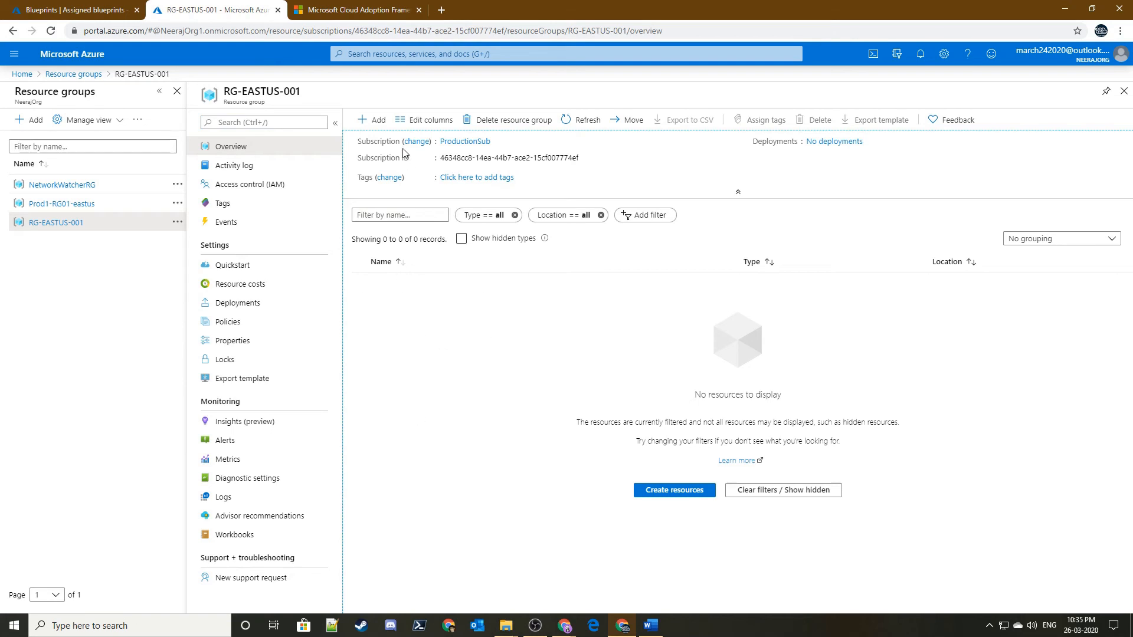
# Step: Create a virtual network named VNET1-eastus in resource group RG-EASTUS-001, keeping the default region and address settings
pyautogui.click(378, 125)
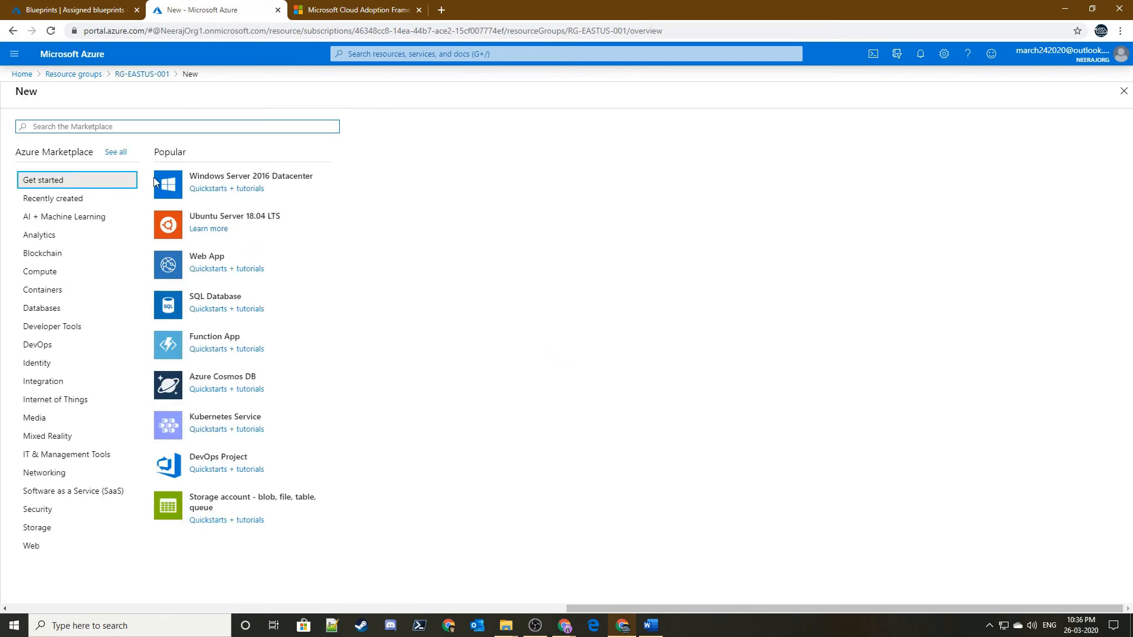
pyautogui.click(32, 472)
pyautogui.click(195, 177)
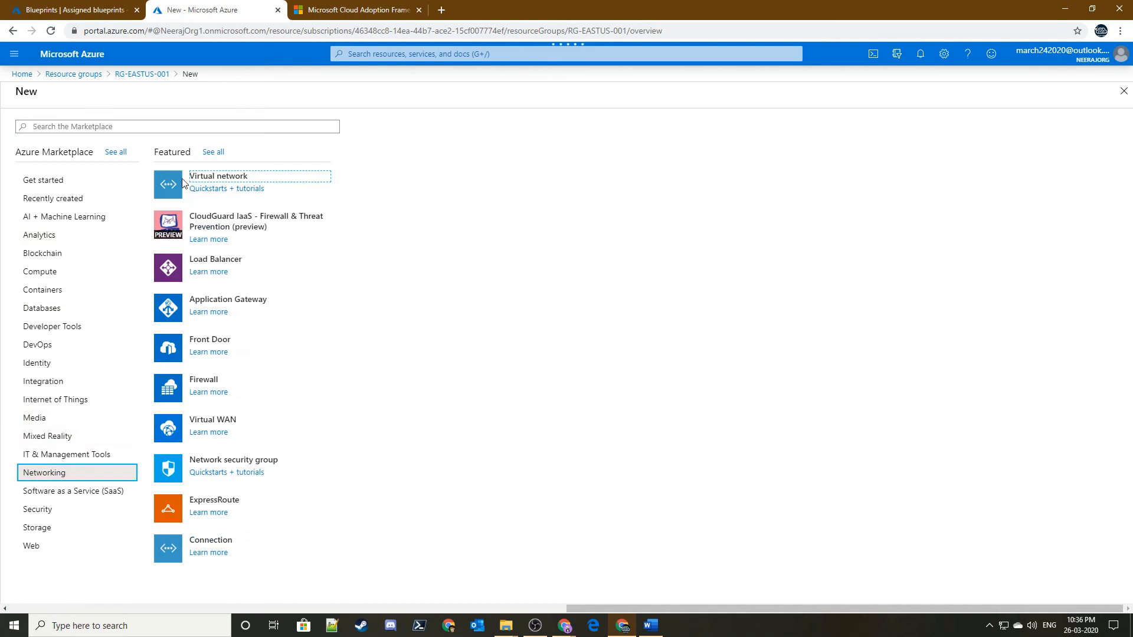
pyautogui.click(222, 302)
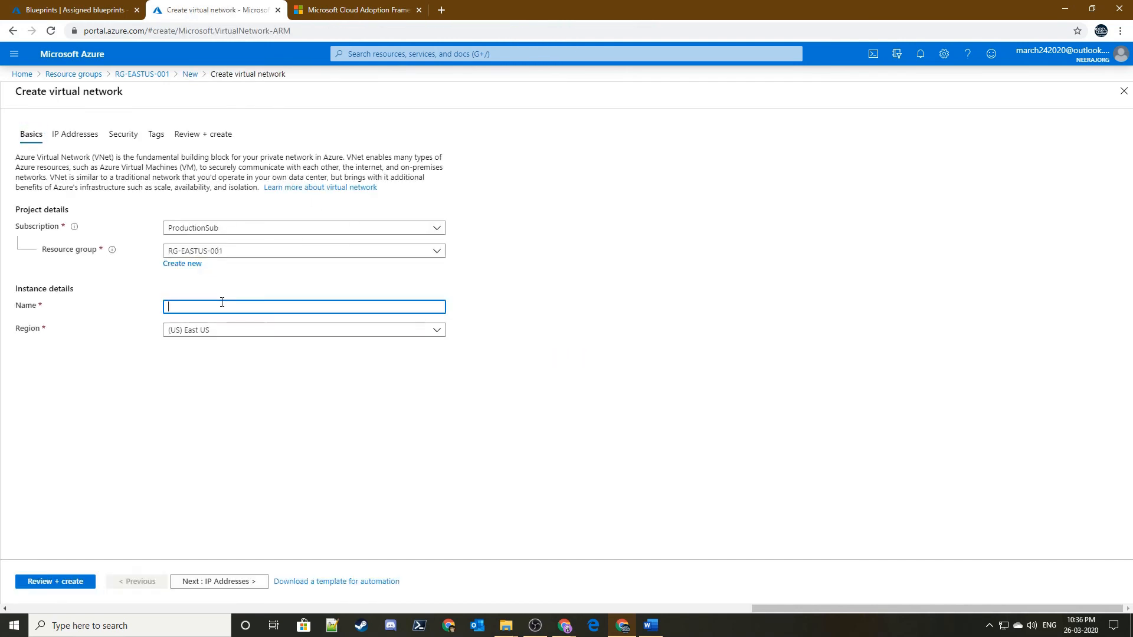
pyautogui.write('VNET1-eastus')
pyautogui.click(306, 448)
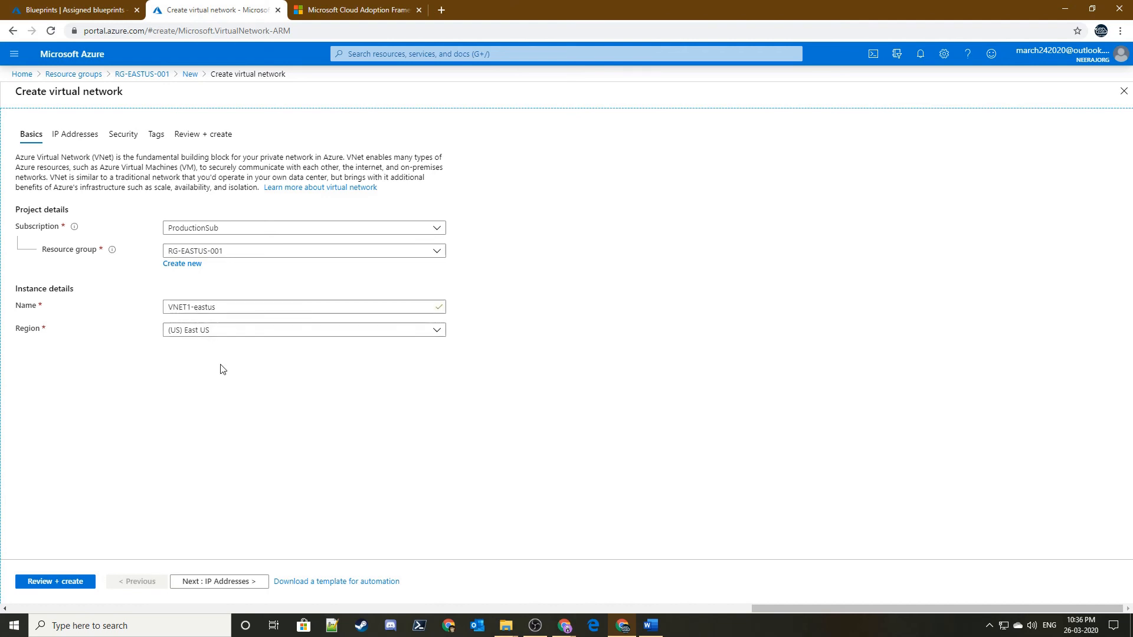
pyautogui.click(59, 584)
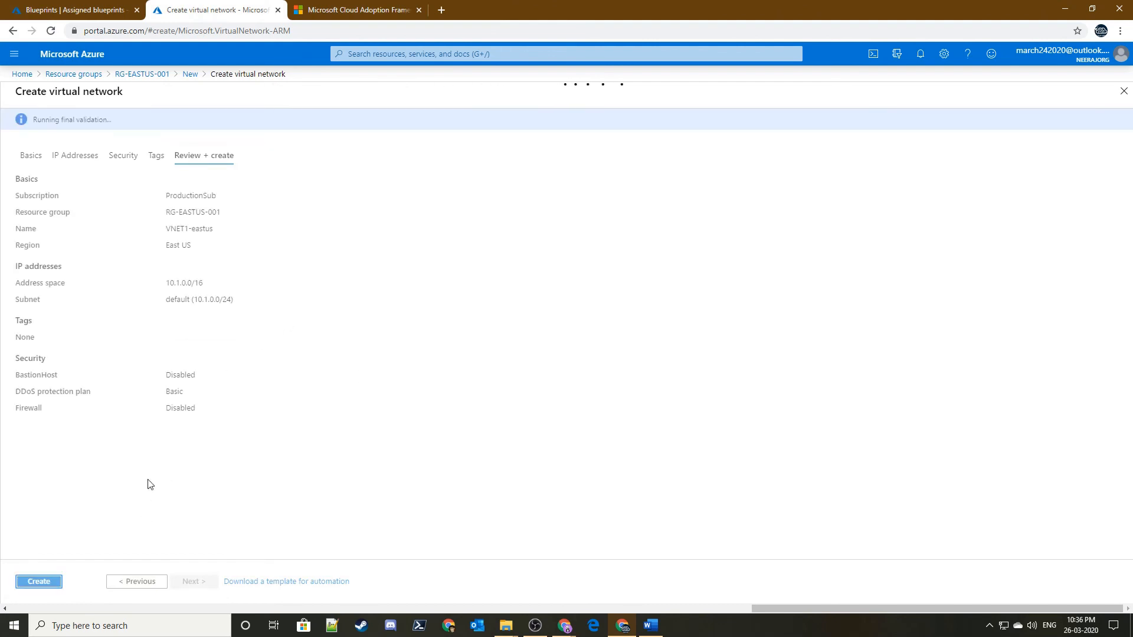
pyautogui.click(34, 584)
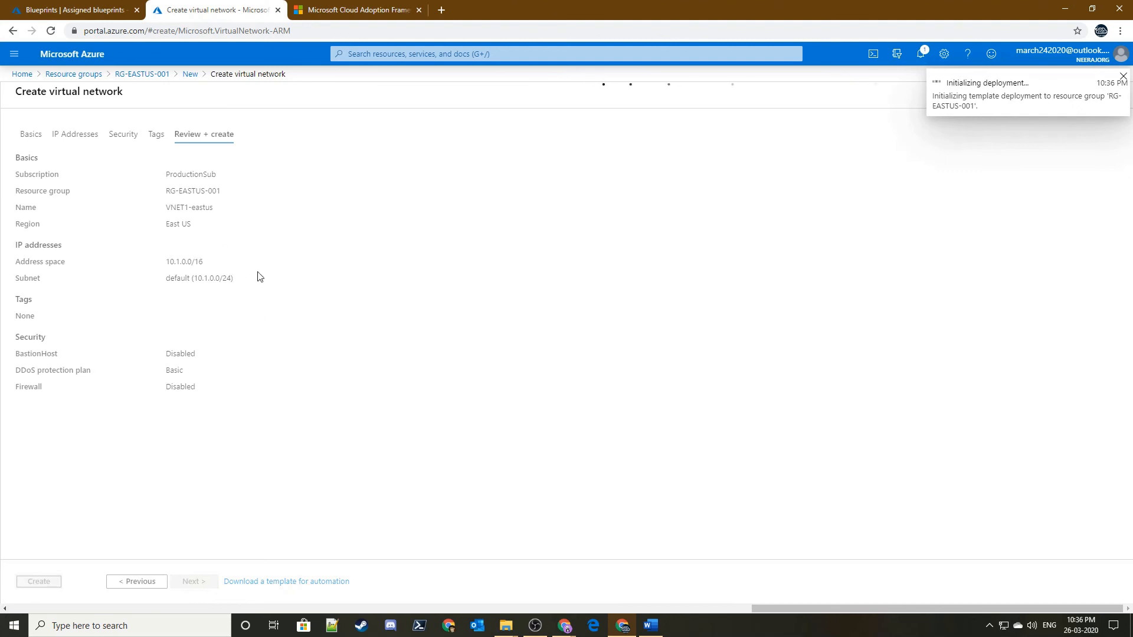
# Step: Check the virtual network's deployment progress and review the managed resources and lock states of Assignment-AllowedLocation
pyautogui.click(920, 53)
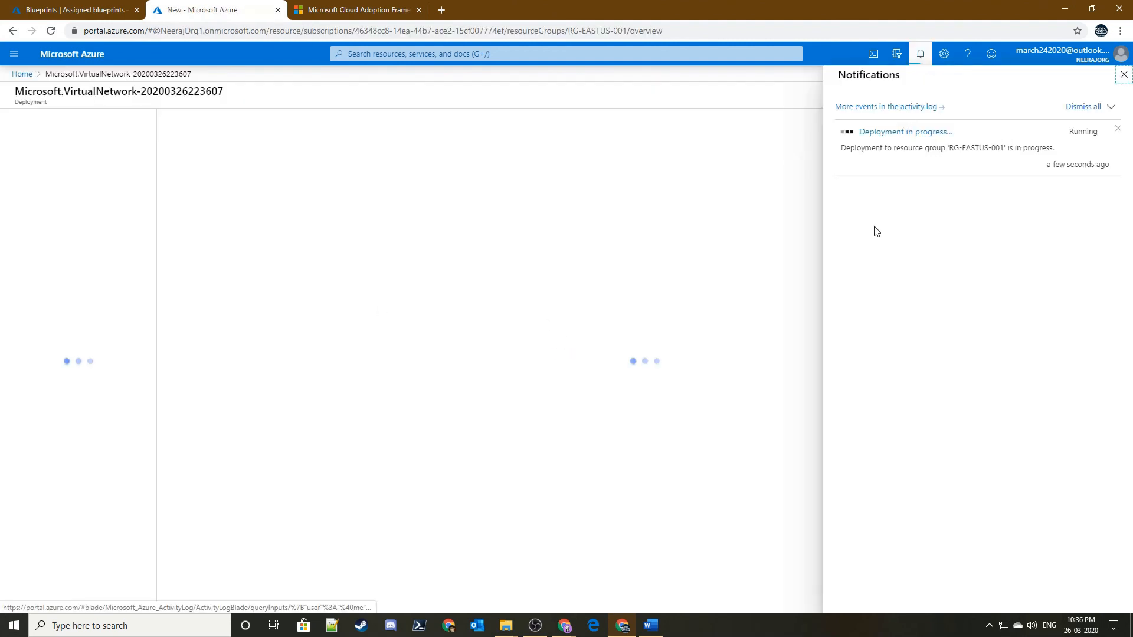
pyautogui.click(915, 151)
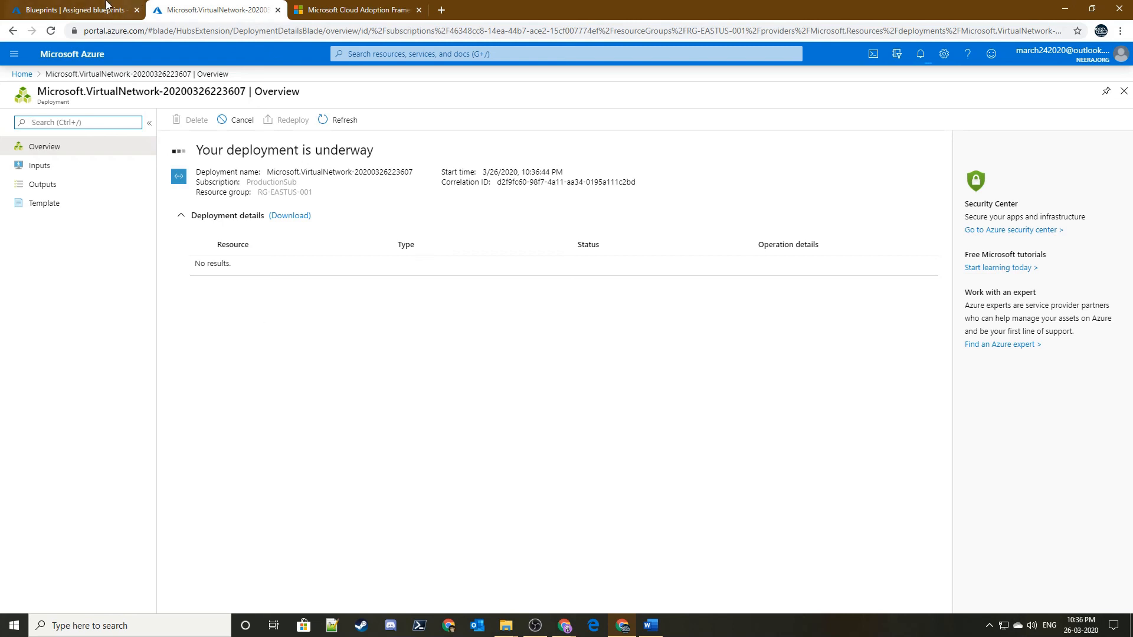
pyautogui.click(88, 8)
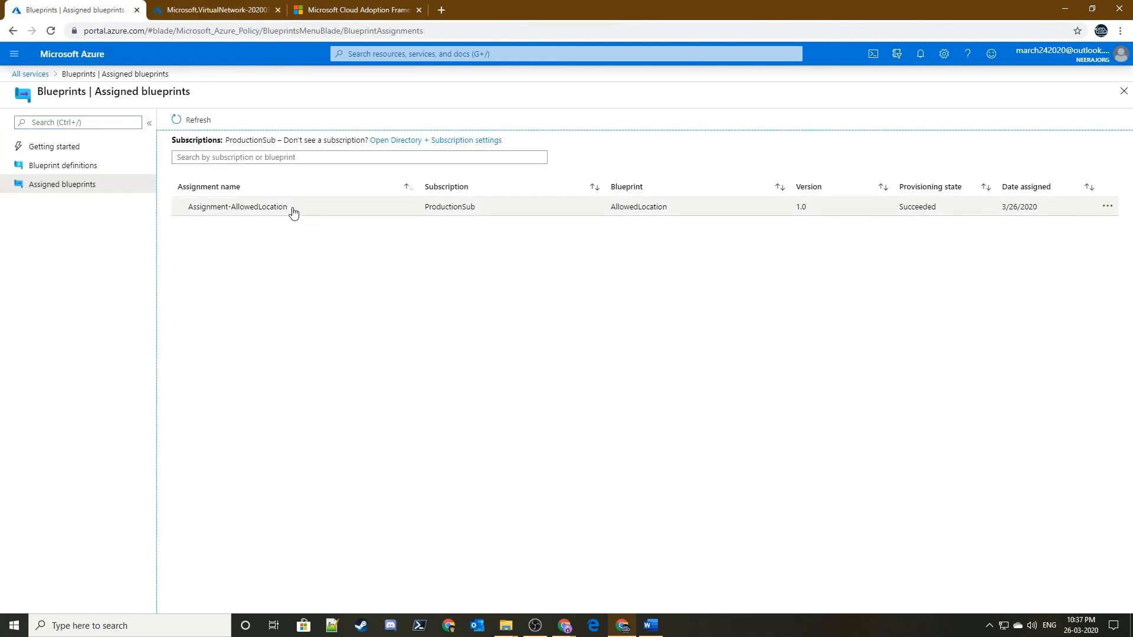
pyautogui.click(221, 211)
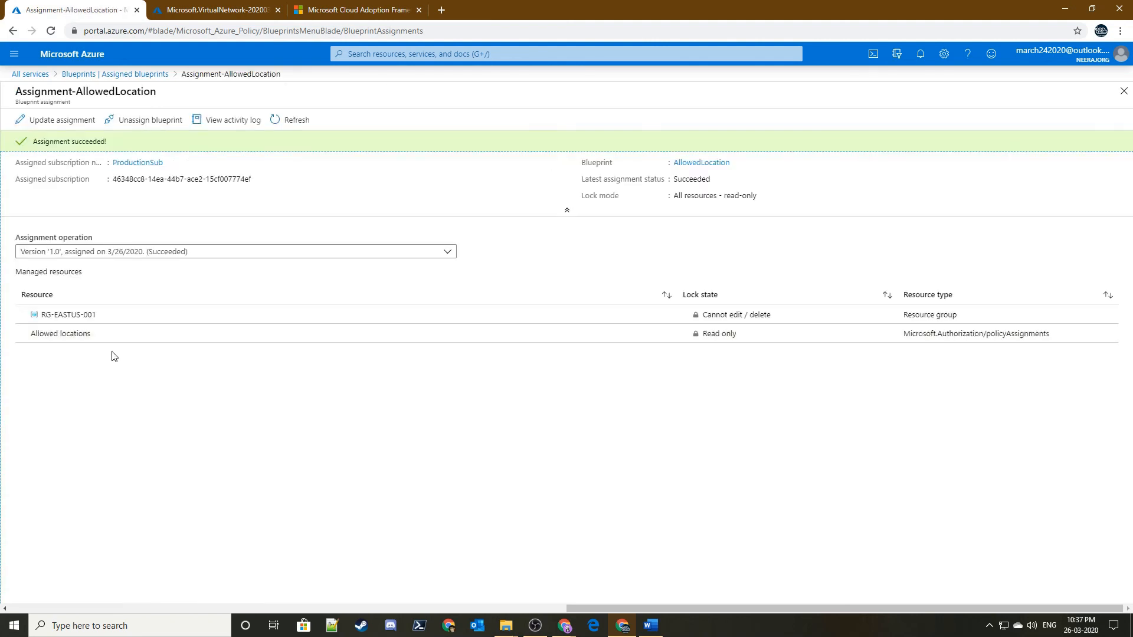
pyautogui.click(190, 10)
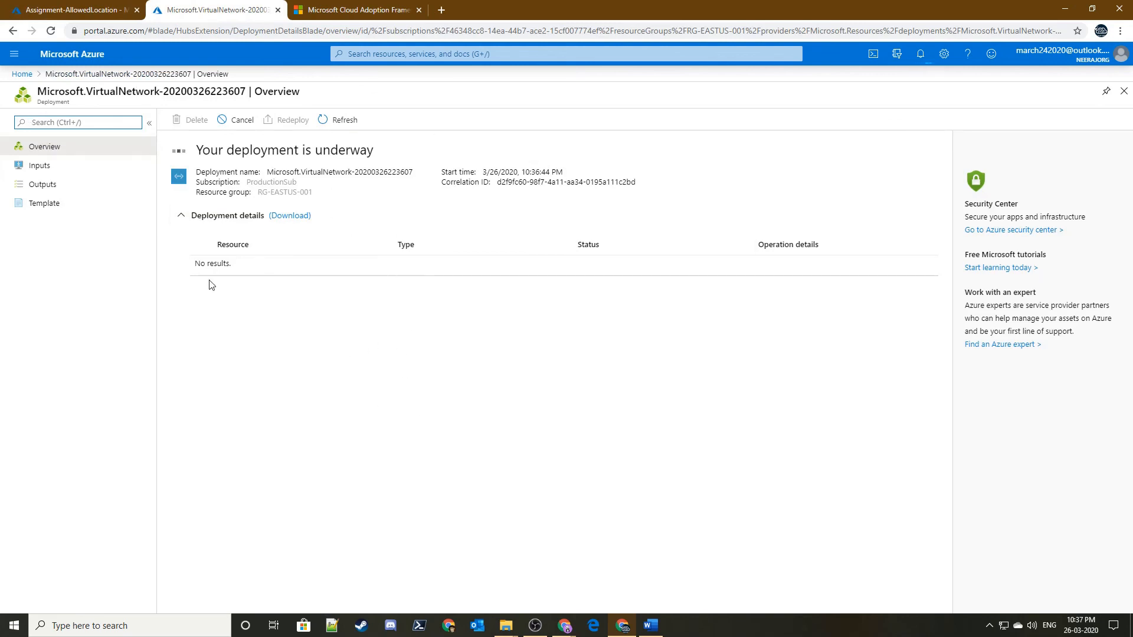
pyautogui.click(373, 328)
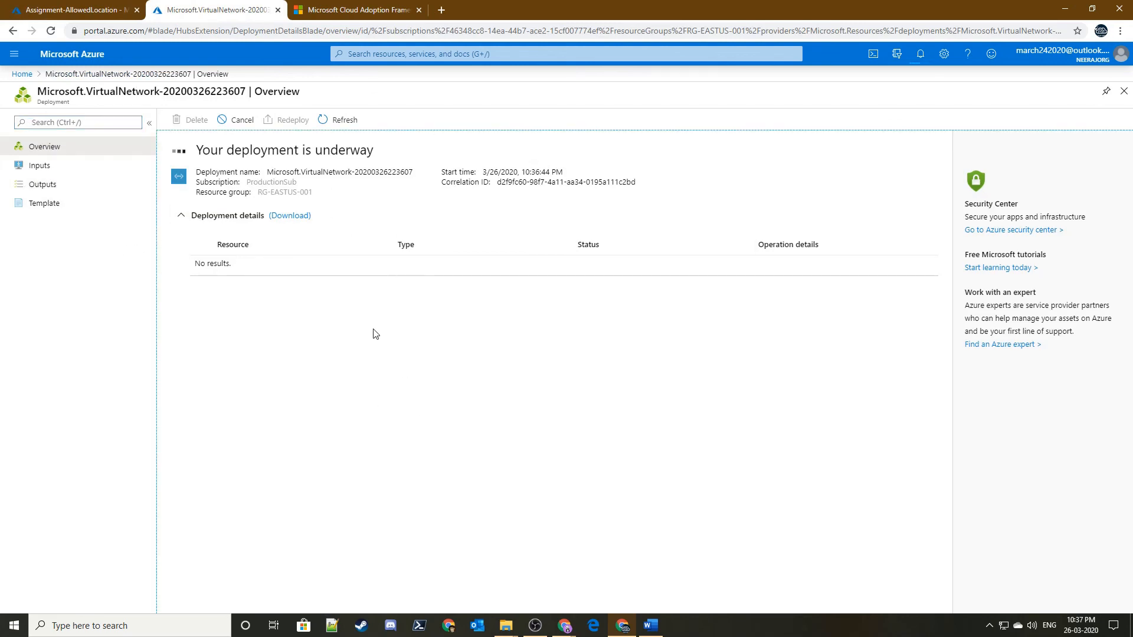
# Step: Examine the notification about the deployment to RG-EASTUS-001 in the second portal tab
pyautogui.click(919, 55)
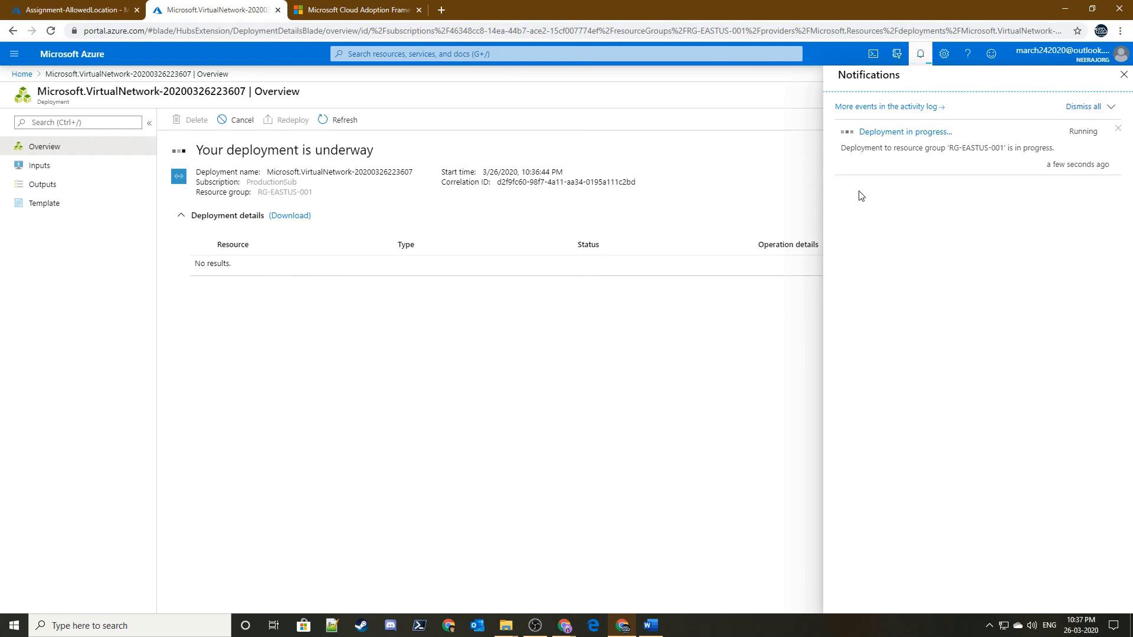
pyautogui.tripleClick(868, 147)
pyautogui.click(942, 235)
pyautogui.tripleClick(903, 148)
pyautogui.click(920, 271)
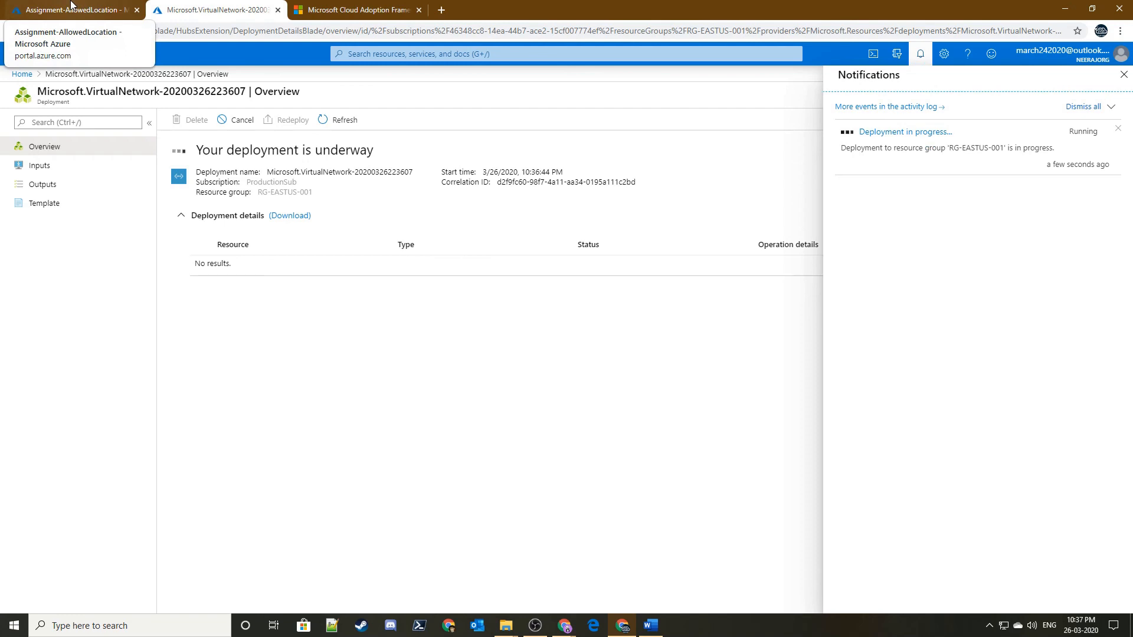
pyautogui.click(804, 283)
pyautogui.click(103, 6)
pyautogui.click(260, 5)
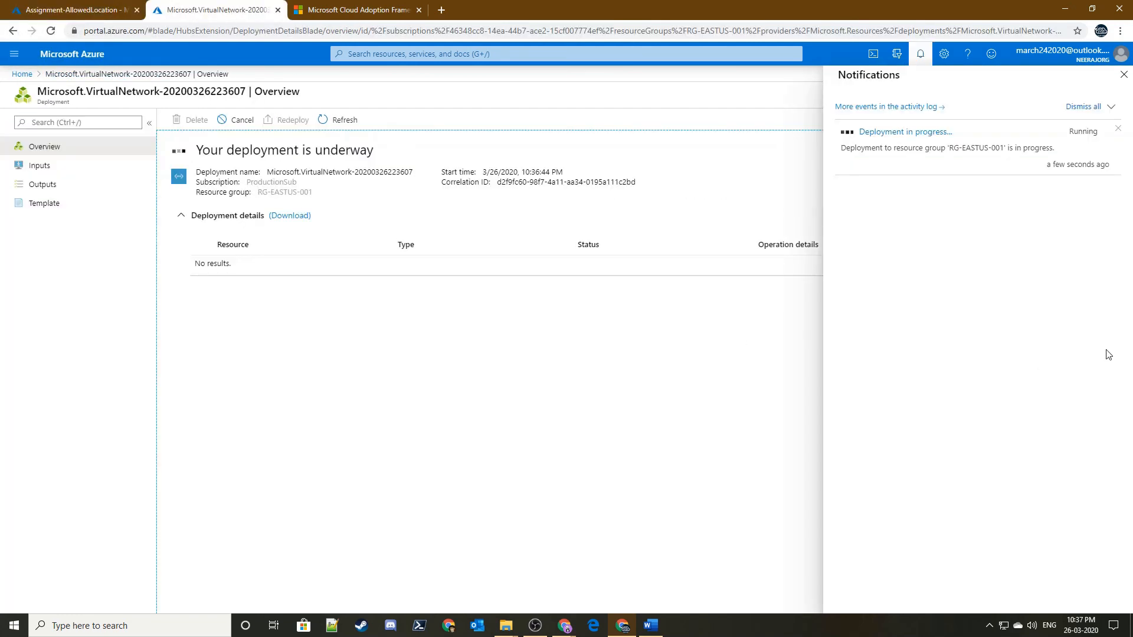
# Step: Open resource group RG-EASTUS-001 from the resource groups list in the first portal tab
pyautogui.click(75, 10)
pyautogui.click(74, 59)
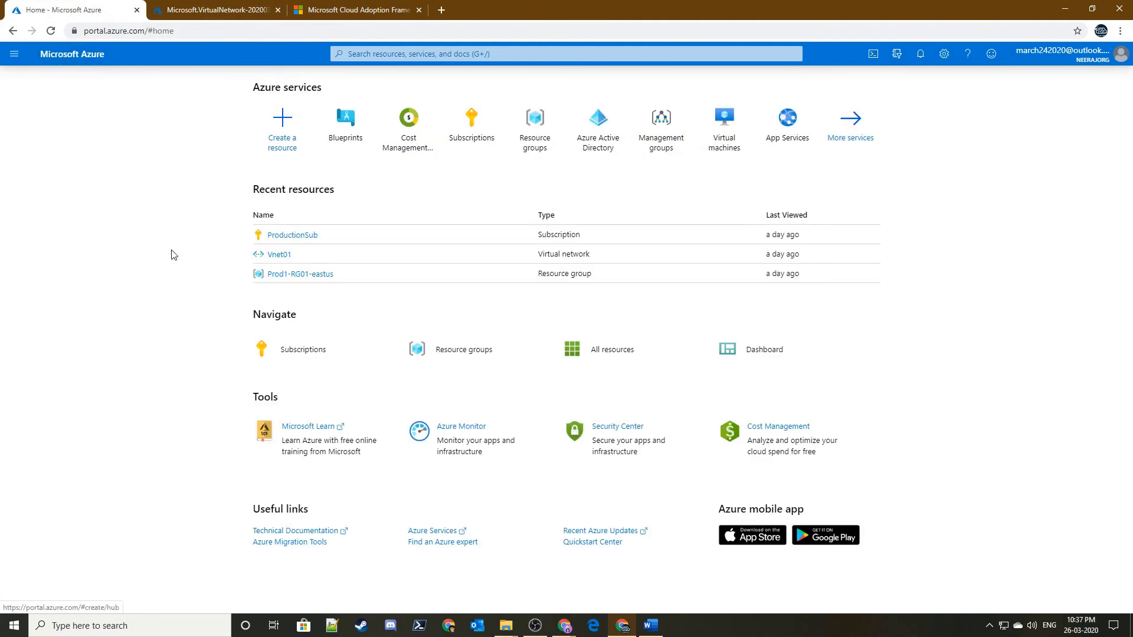
pyautogui.click(14, 54)
pyautogui.click(56, 190)
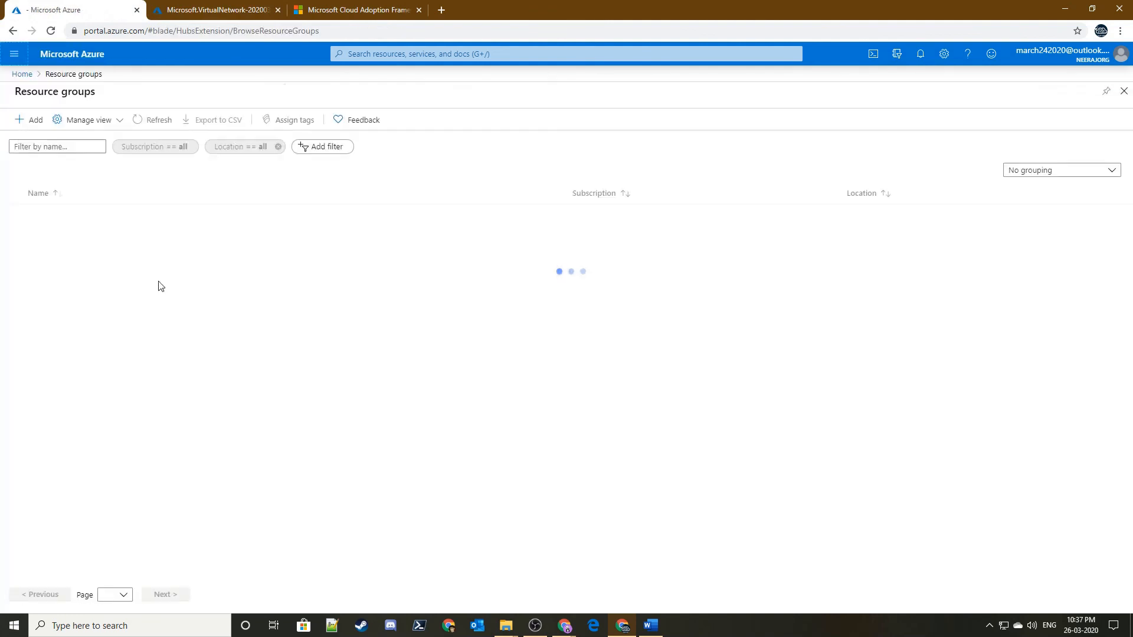
pyautogui.click(156, 7)
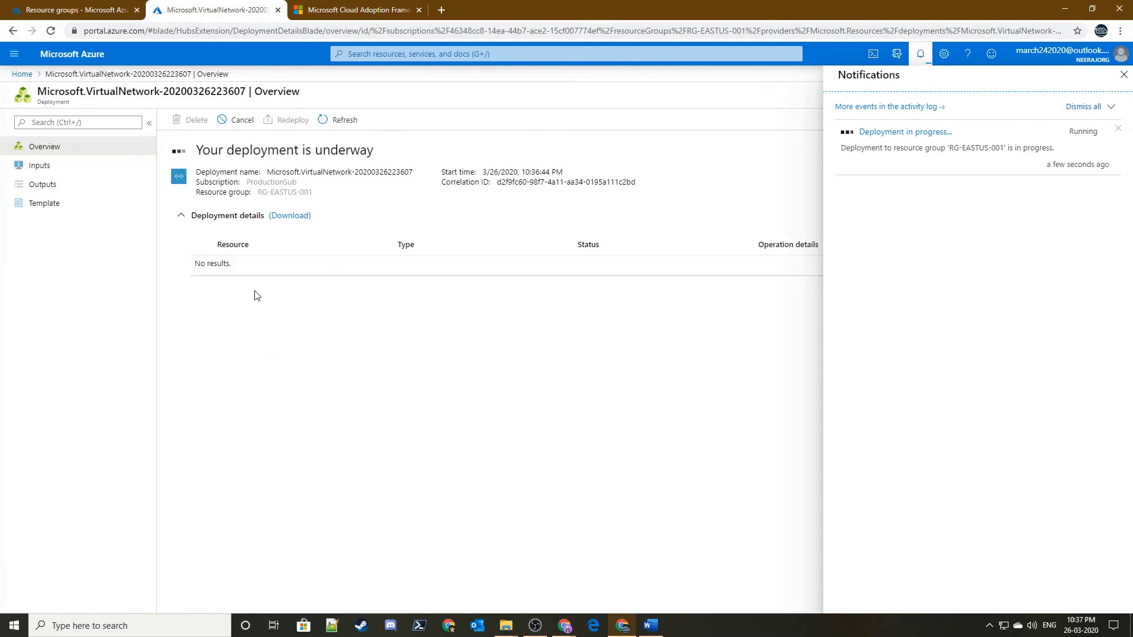
pyautogui.click(83, 7)
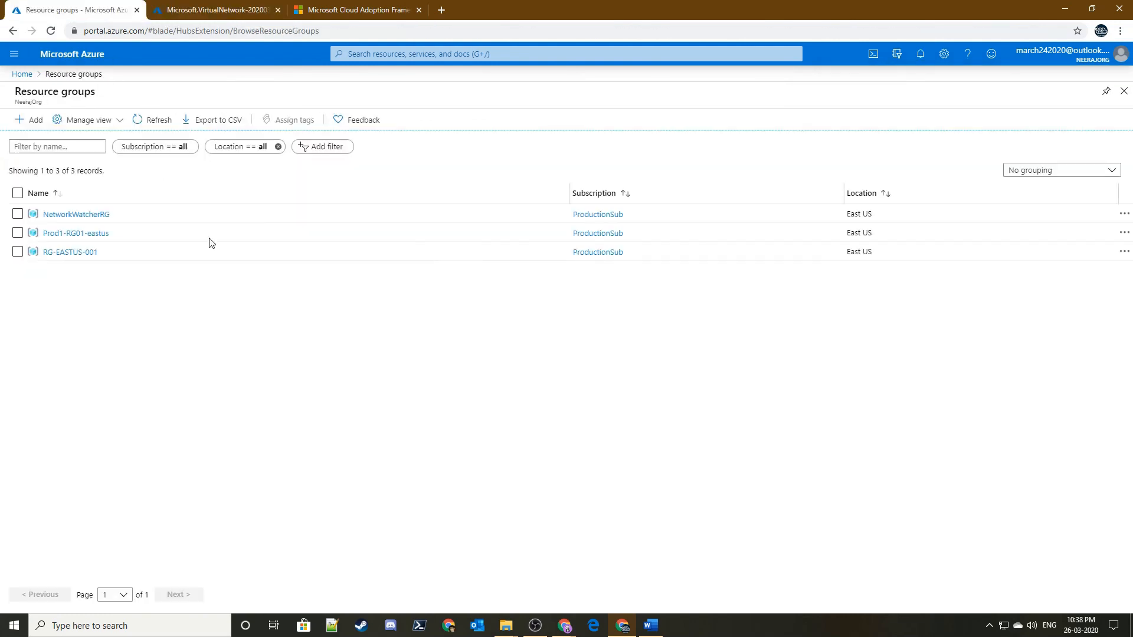
pyautogui.click(60, 253)
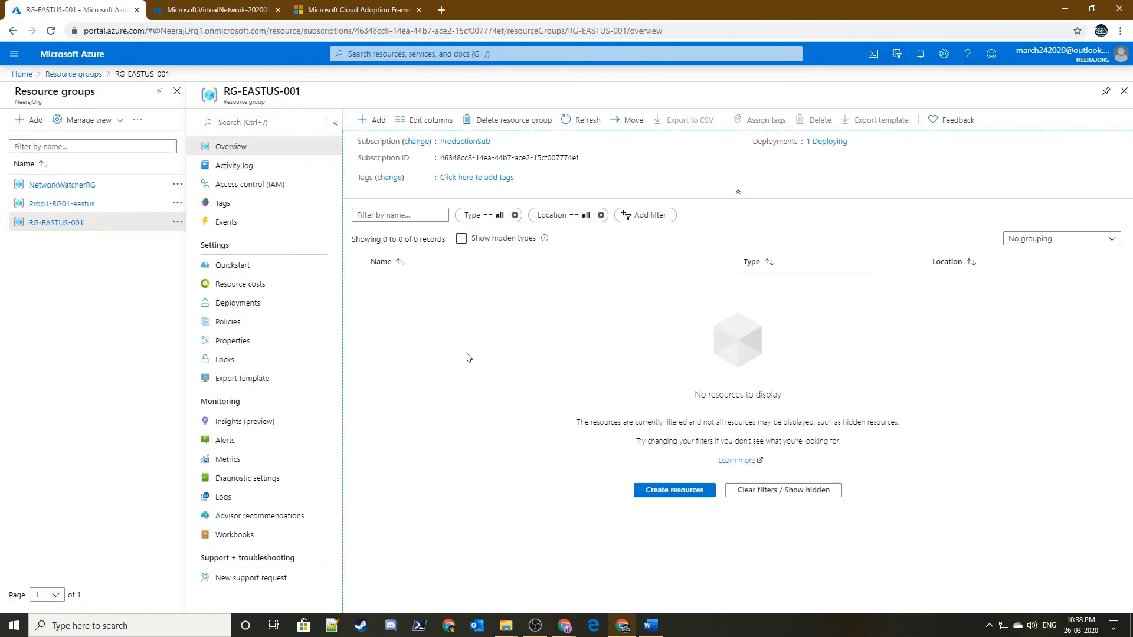
# Step: Set up a new virtual network in resource group RG-EASTUS-001 named VNET-westus with the region (US) West US
pyautogui.click(366, 122)
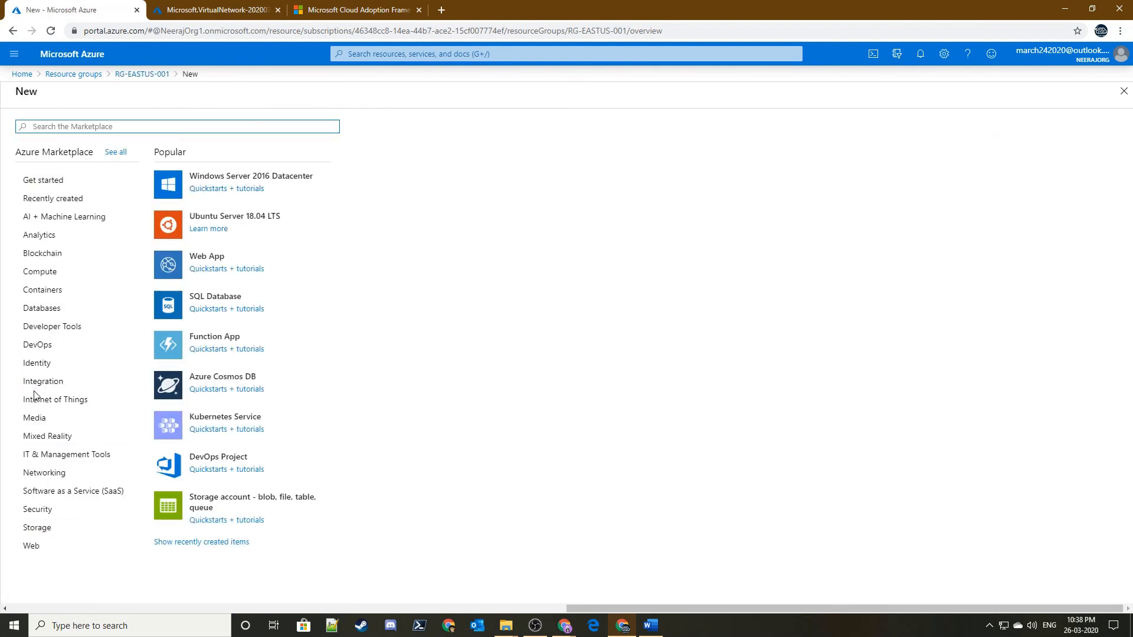
pyautogui.click(59, 473)
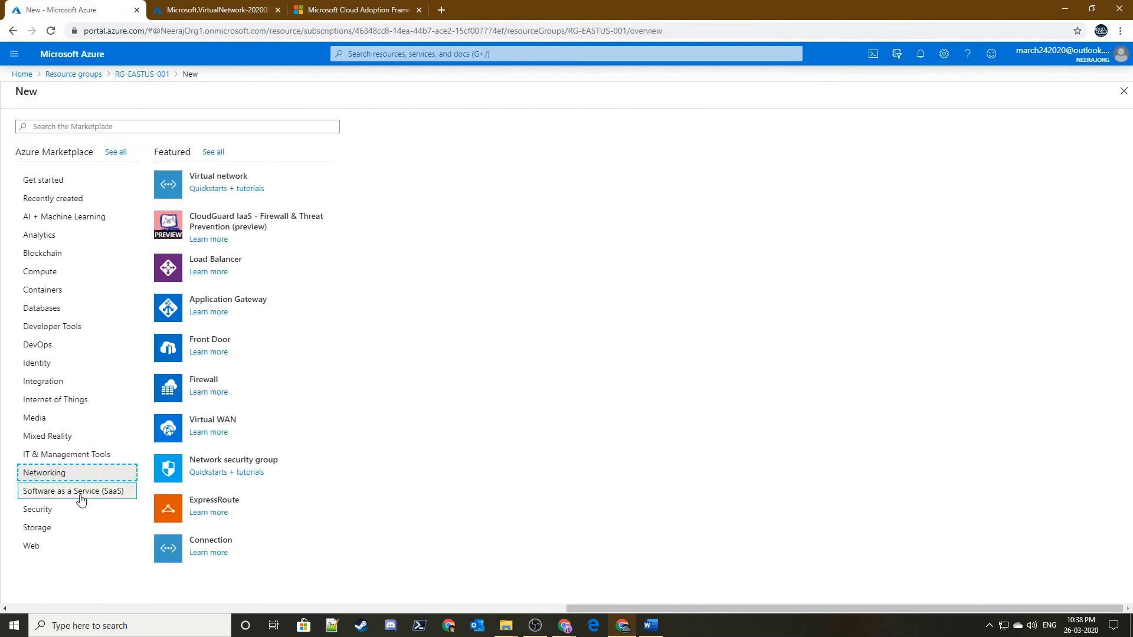
pyautogui.click(51, 472)
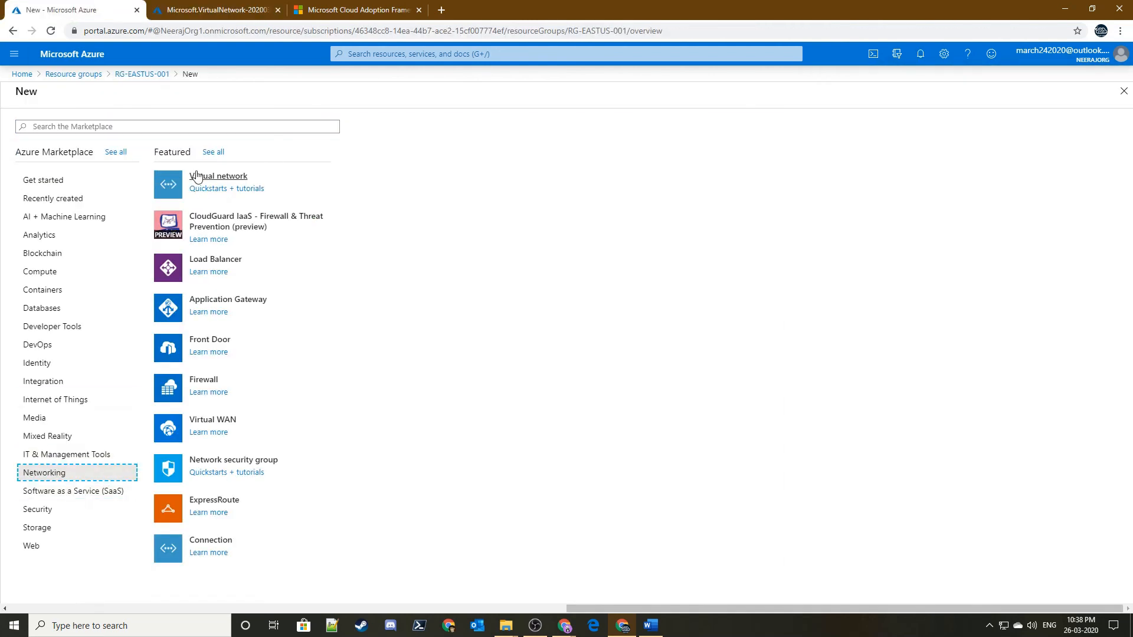
pyautogui.press('Return')
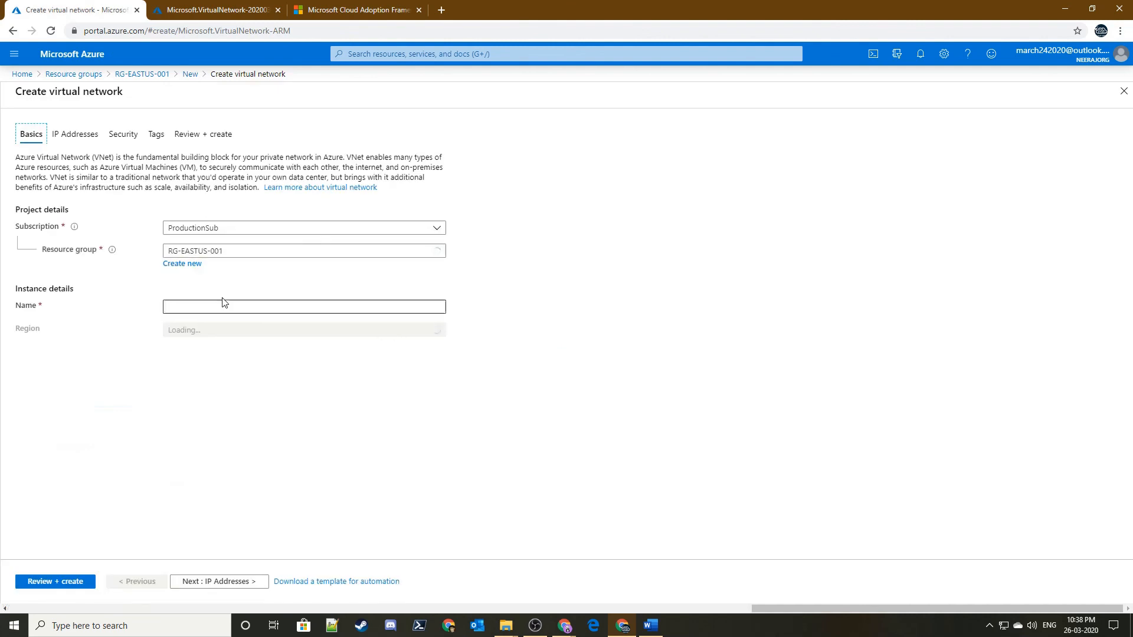
pyautogui.click(199, 306)
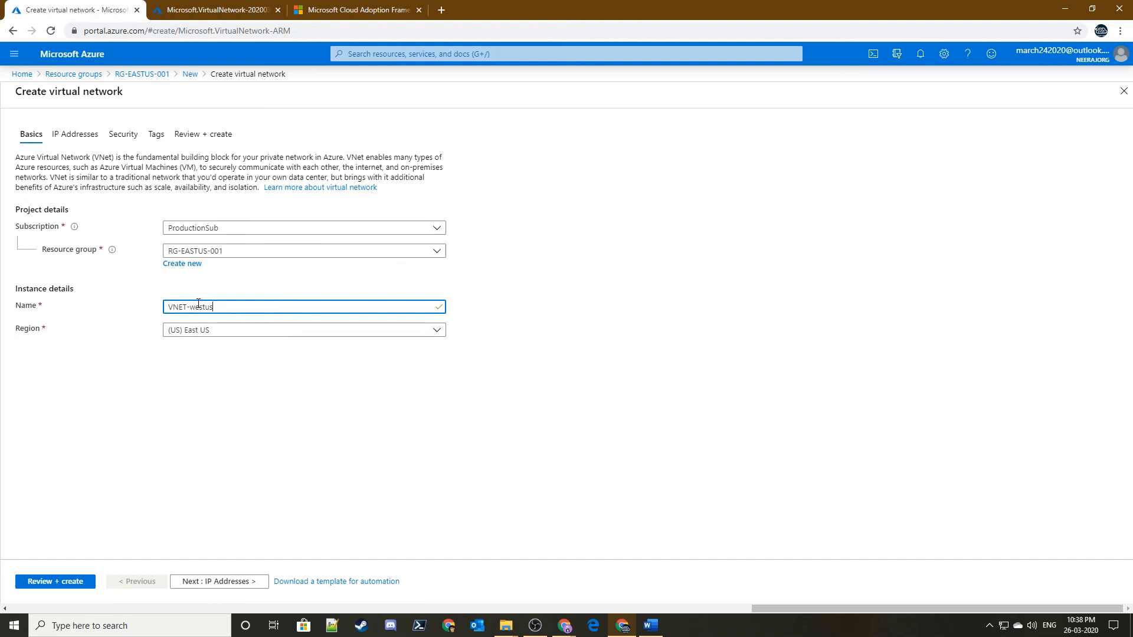
pyautogui.click(256, 337)
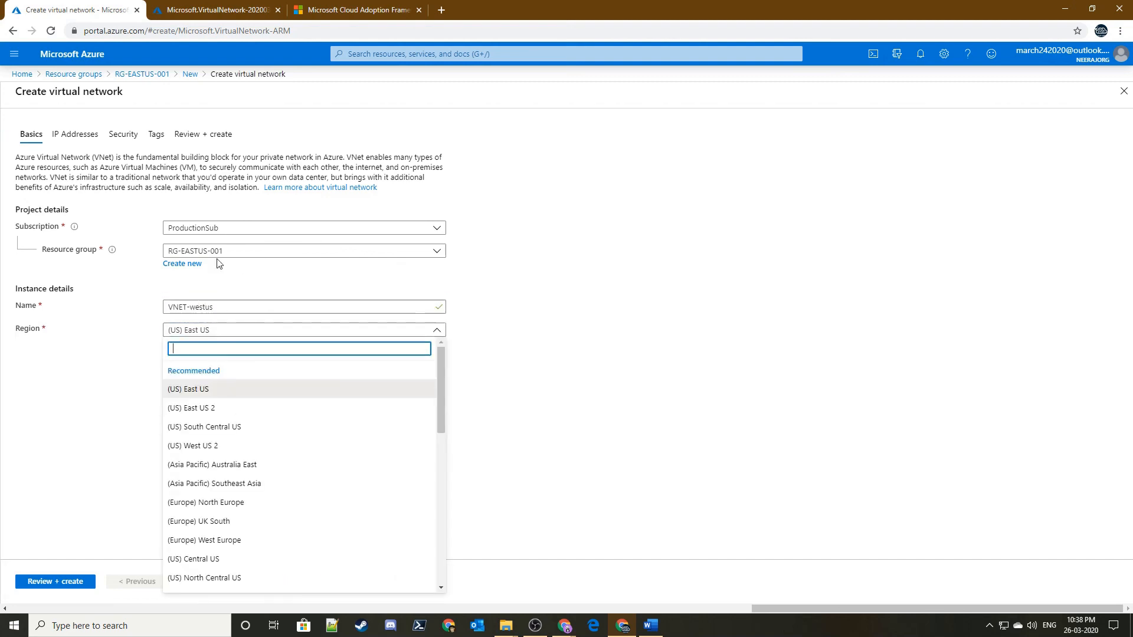
pyautogui.scroll(-3, 248, 455)
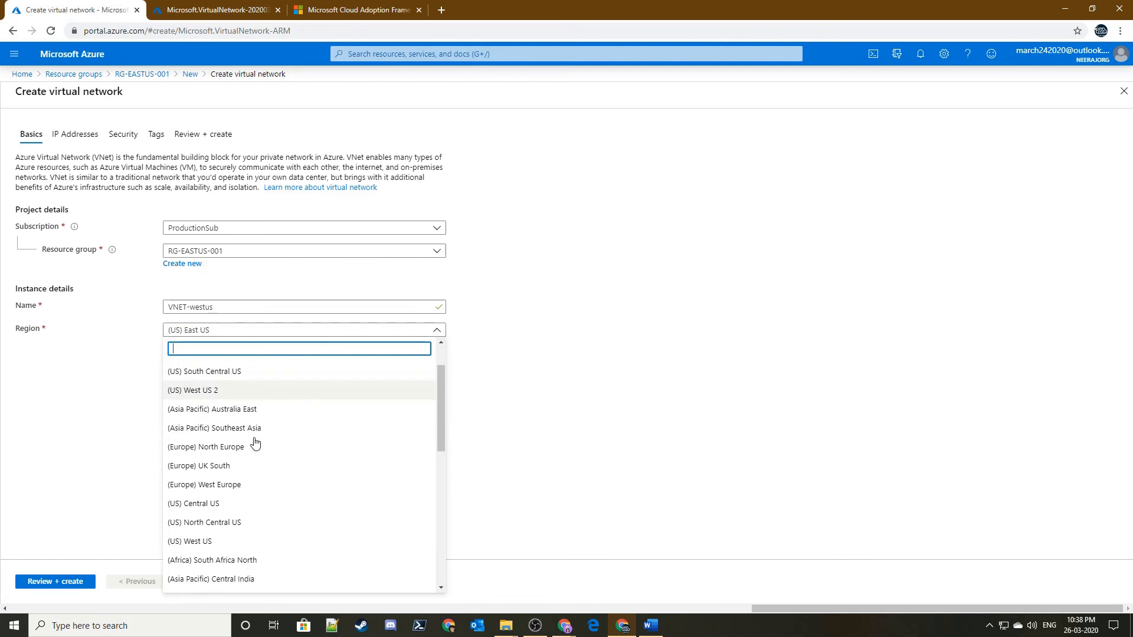
pyautogui.click(231, 420)
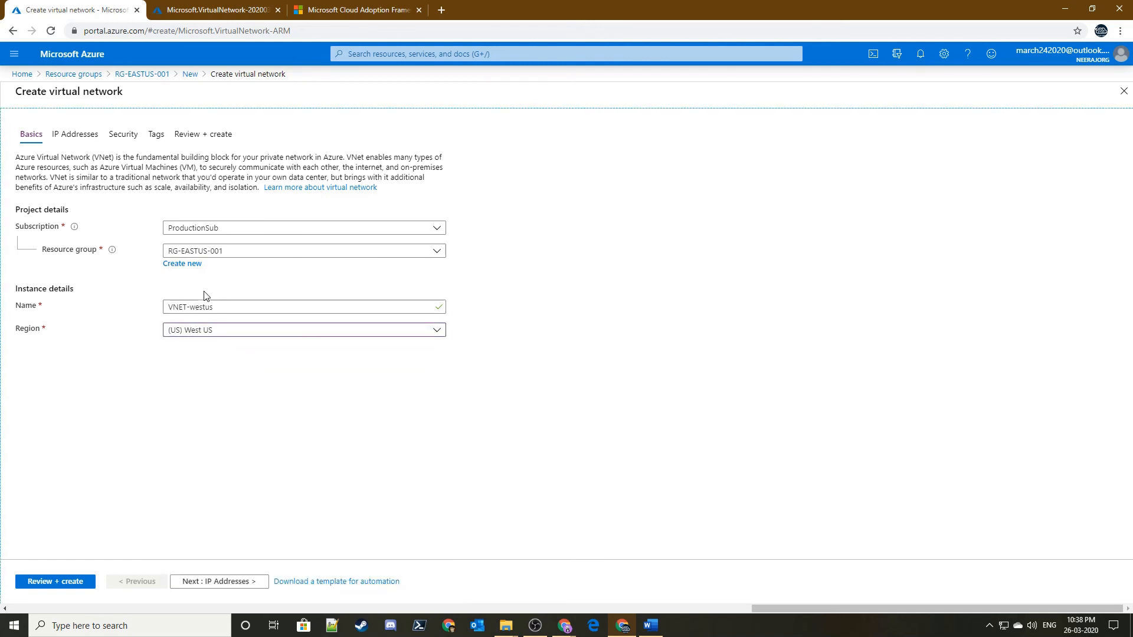
# Step: Validate the VNET-westus configuration and examine the details of the validation result
pyautogui.click(68, 584)
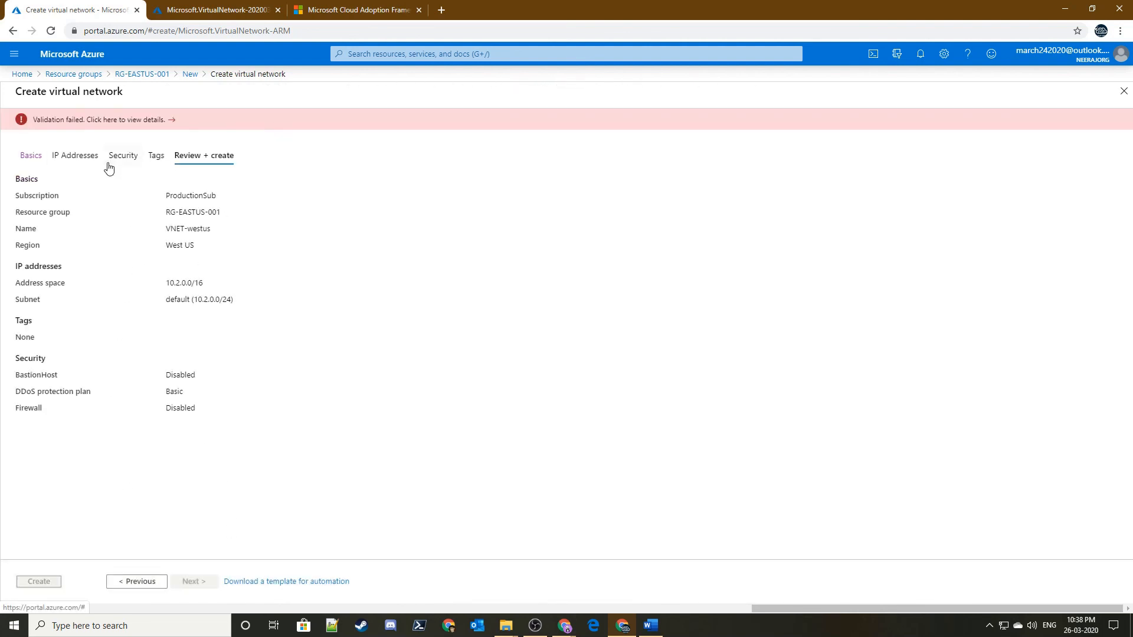
pyautogui.click(127, 120)
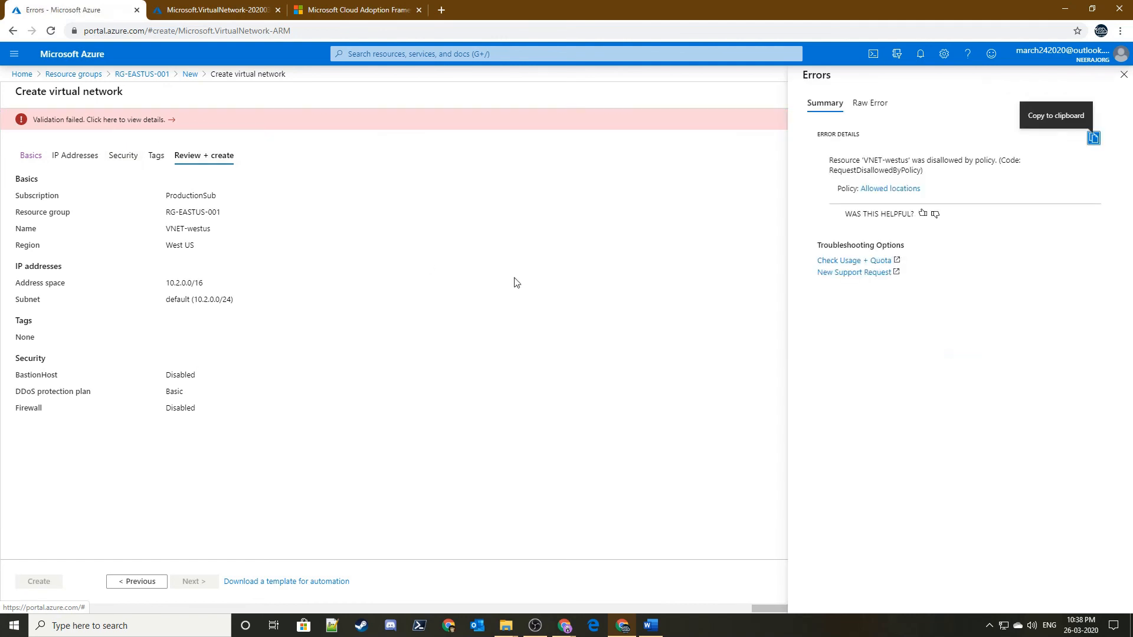
pyautogui.click(860, 165)
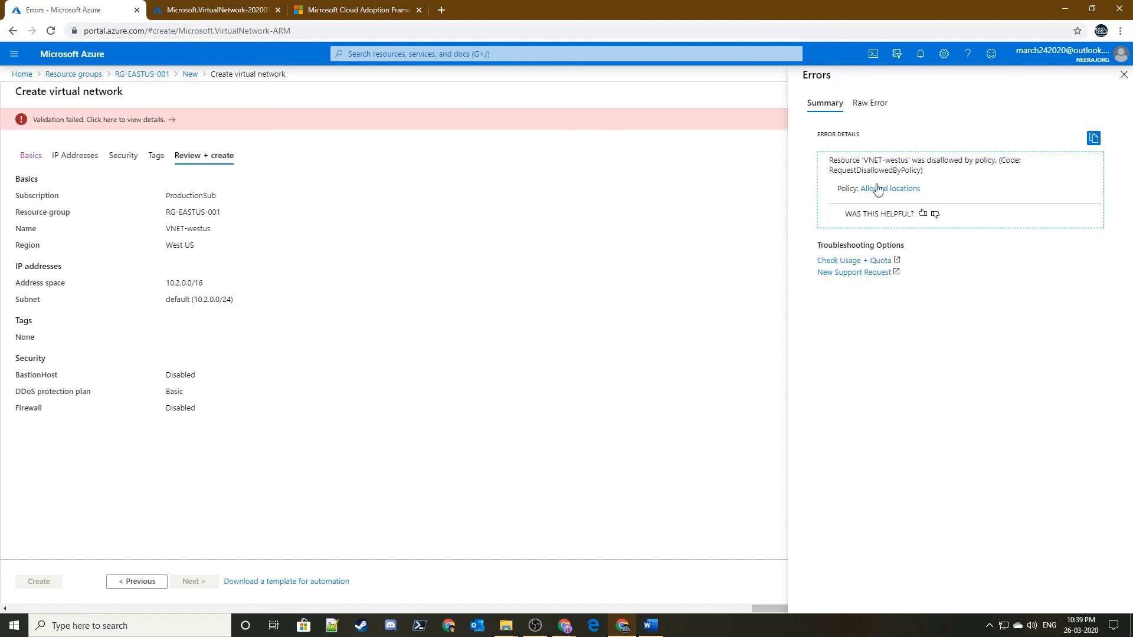
# Step: Check the location of the VNET1-eastus virtual network in the second portal tab
pyautogui.click(203, 8)
pyautogui.hotkey('ctrl', 'shift', 'Tab')
pyautogui.click(204, 9)
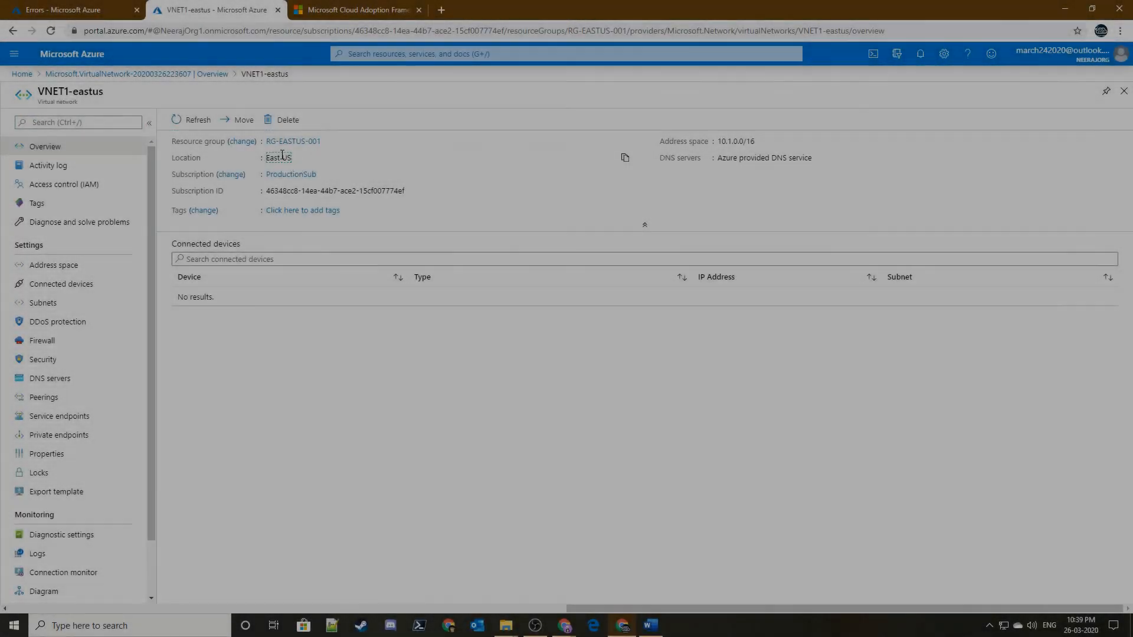
pyautogui.tripleClick(285, 167)
pyautogui.click(282, 161)
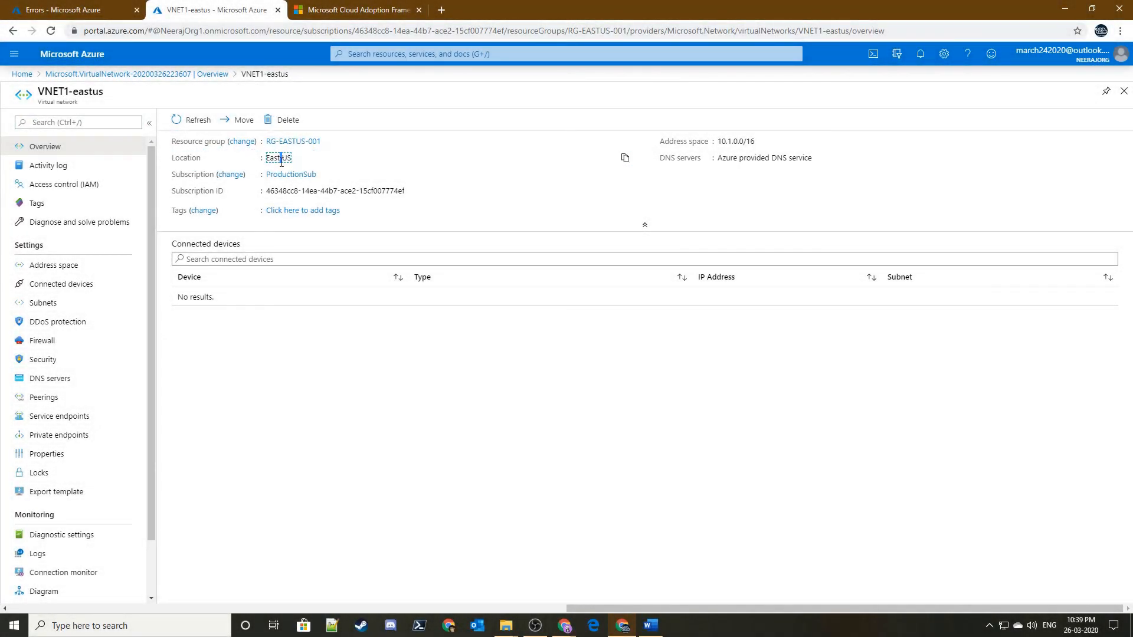
pyautogui.tripleClick(279, 159)
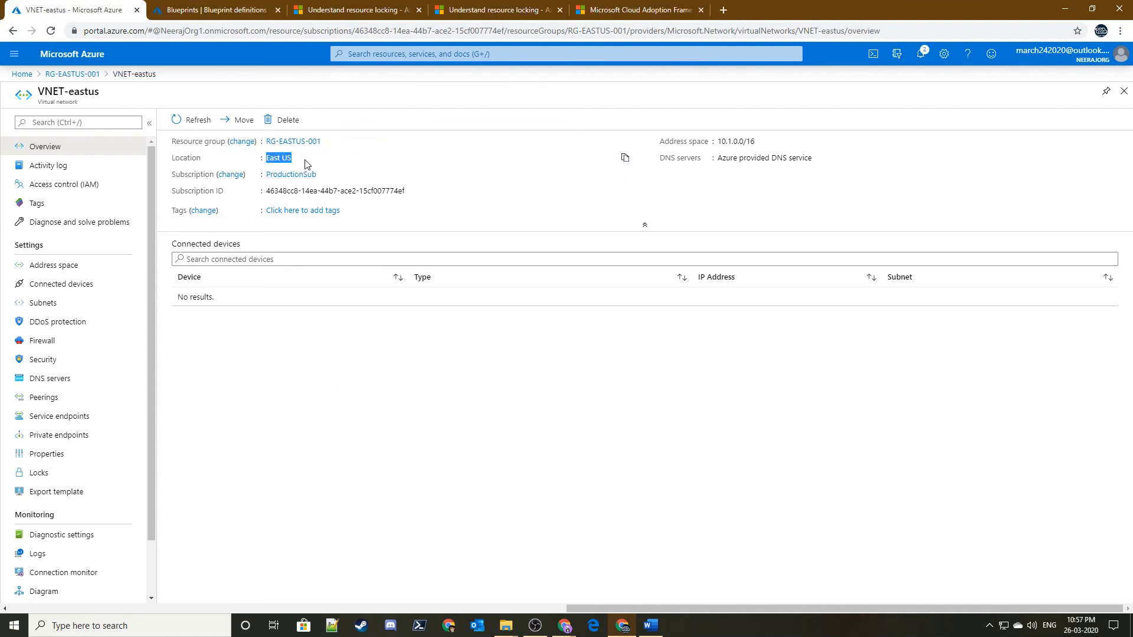
pyautogui.click(367, 392)
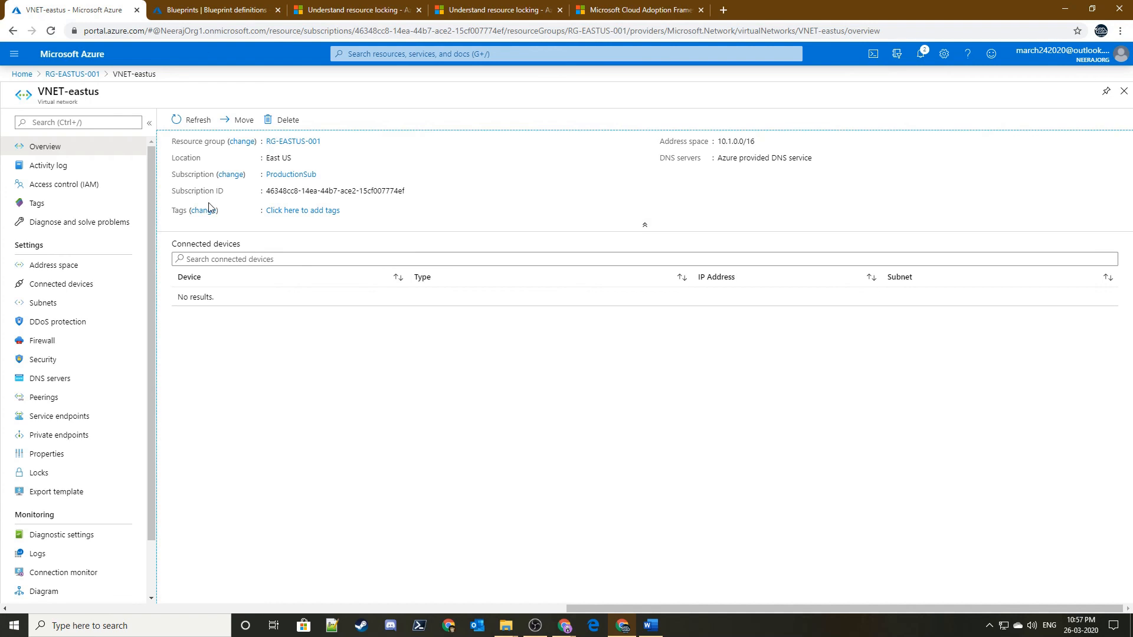
# Step: Try to delete resource group RG-EASTUS-001 from its overview, entering RG-EASTUS-001 as the confirmation name
pyautogui.click(66, 74)
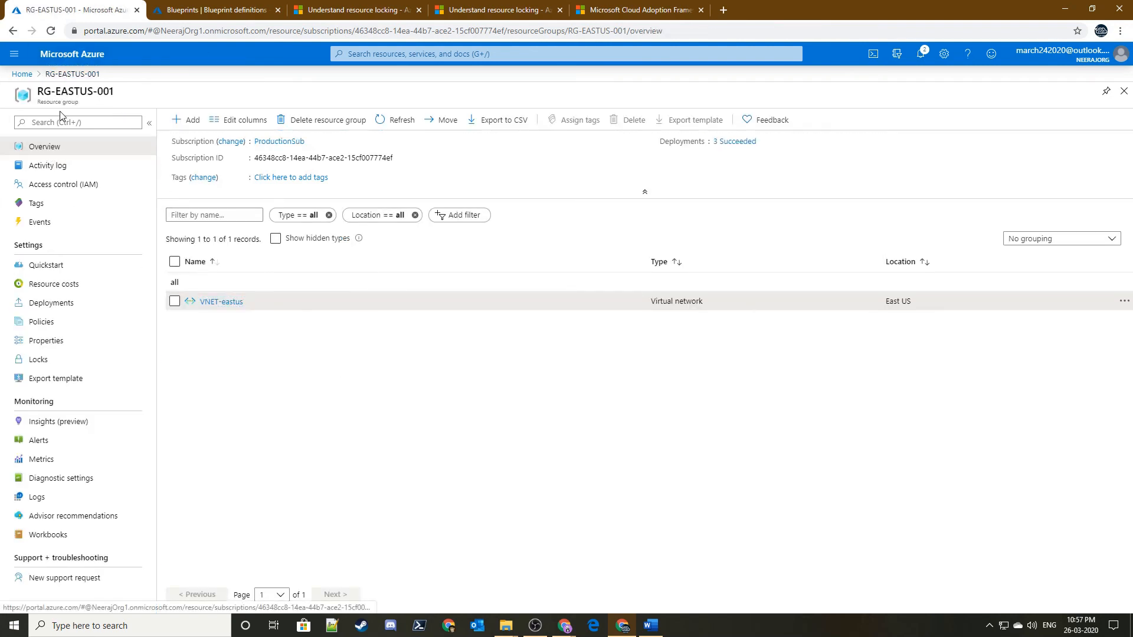
pyautogui.click(921, 52)
pyautogui.click(671, 199)
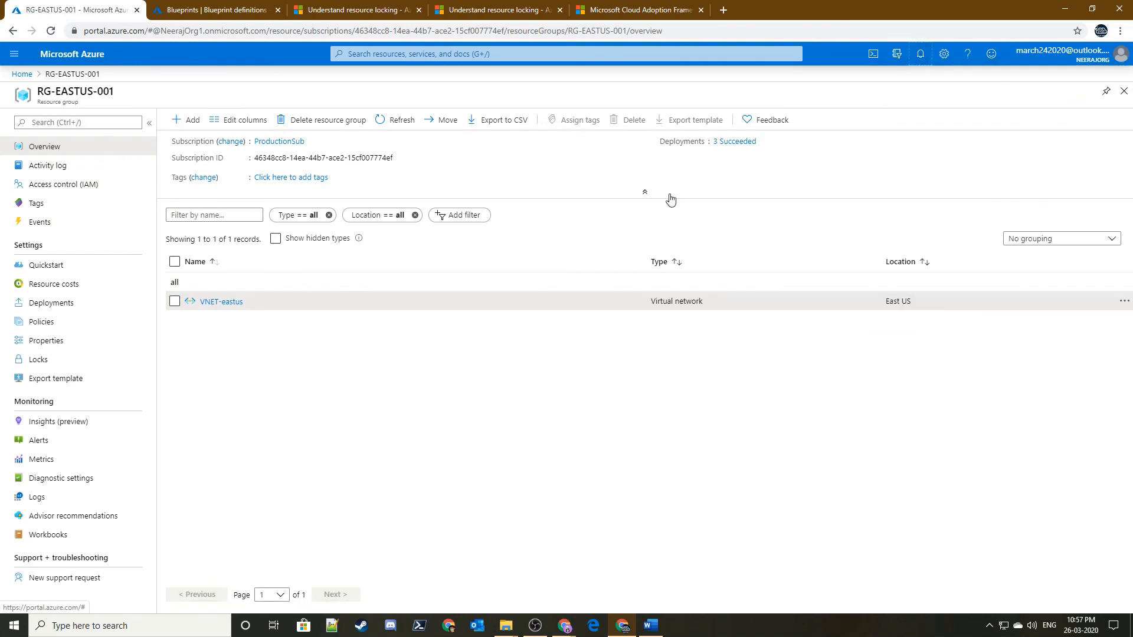
pyautogui.click(324, 120)
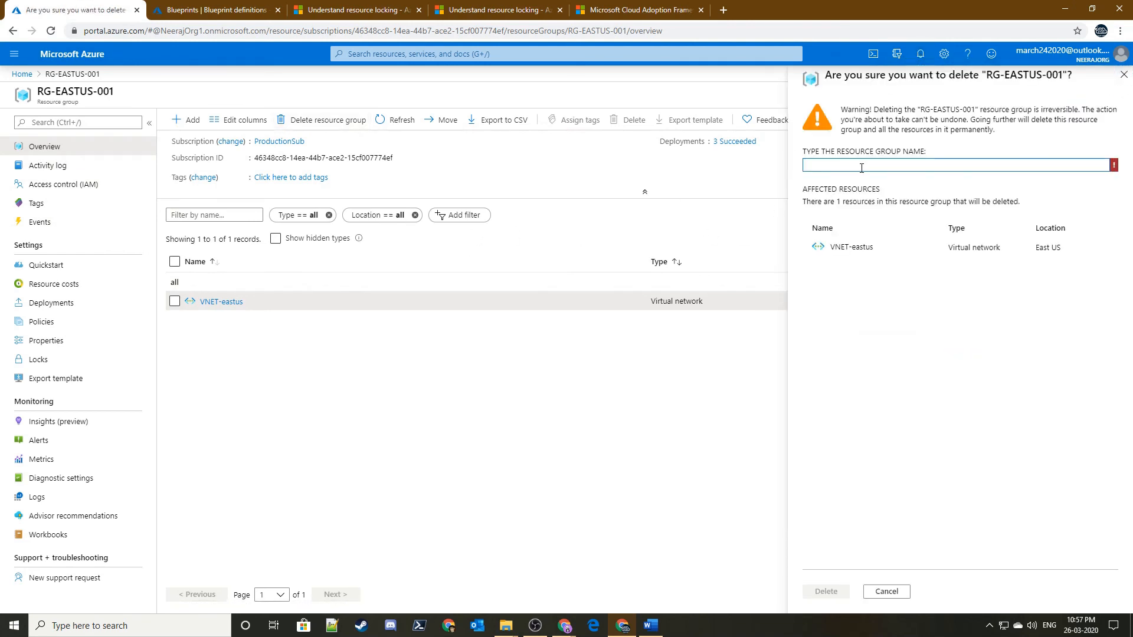
pyautogui.moveTo(978, 109); pyautogui.dragTo(918, 110)
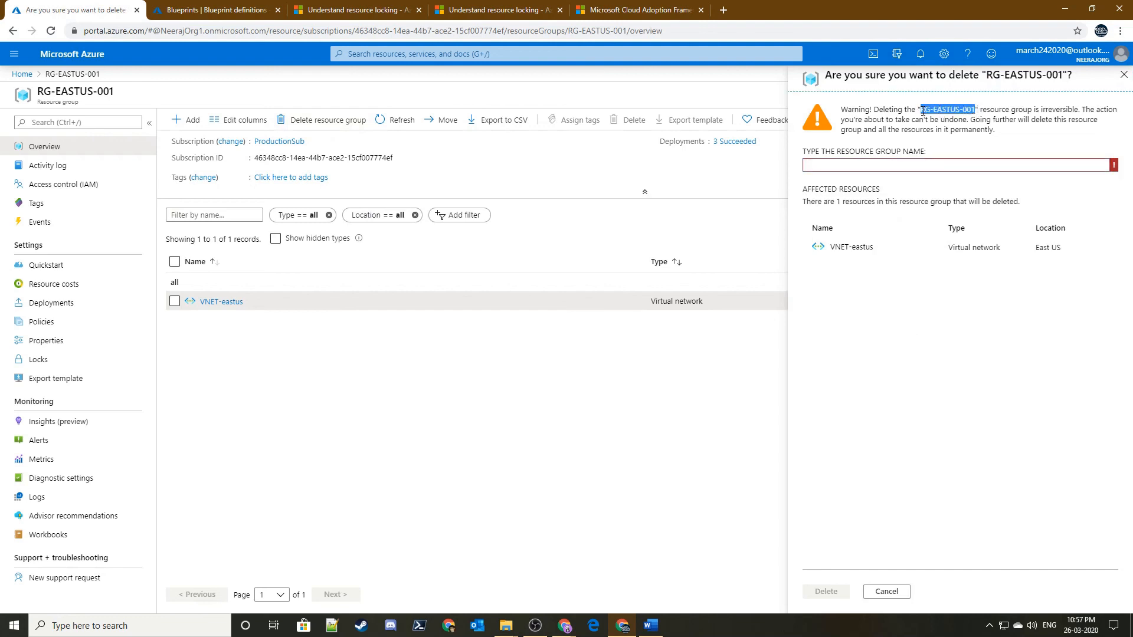
pyautogui.click(859, 167)
pyautogui.hotkey('ctrl', 'v')
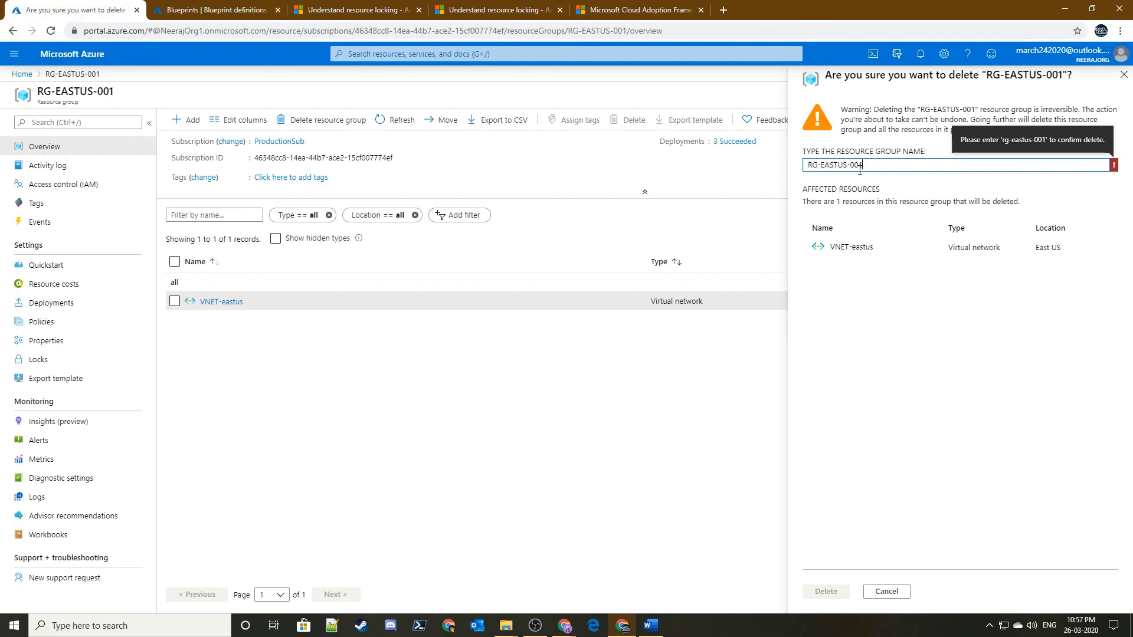
pyautogui.click(826, 591)
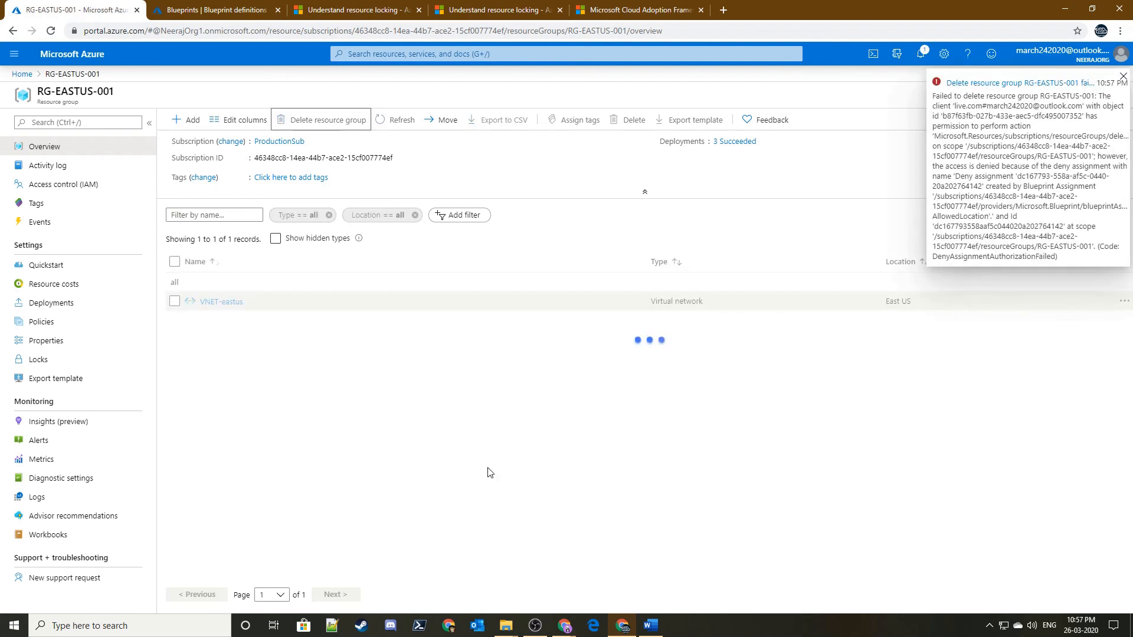
# Step: Read the full notification about deleting RG-EASTUS-001, including the part on the blueprint's deny assignment
pyautogui.tripleClick(997, 139)
pyautogui.click(996, 149)
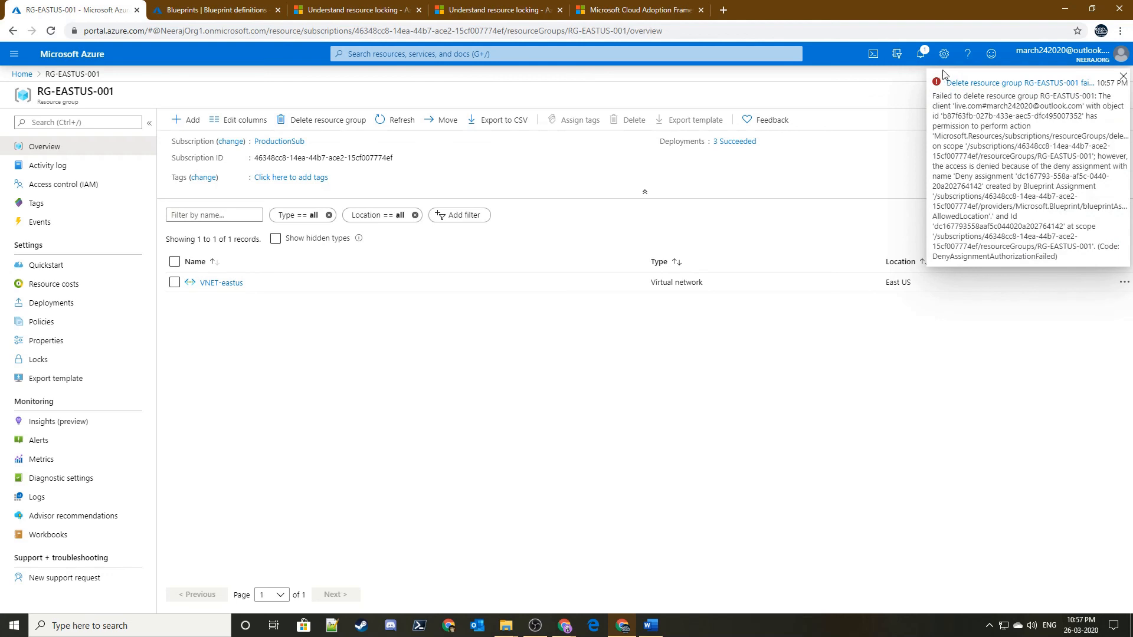
pyautogui.click(923, 55)
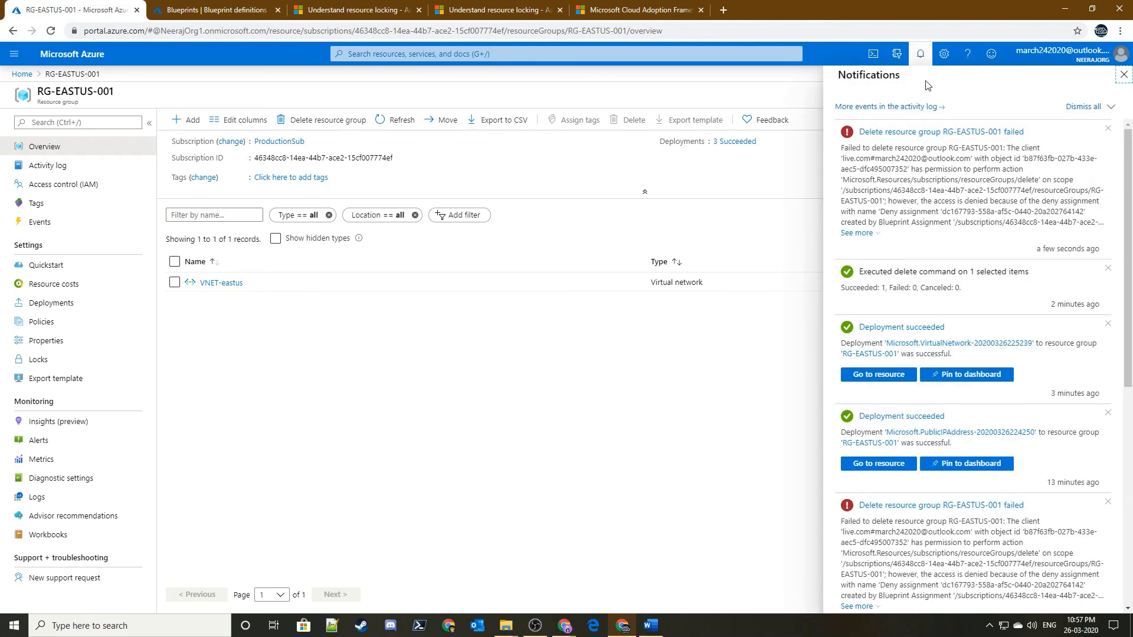
pyautogui.click(856, 233)
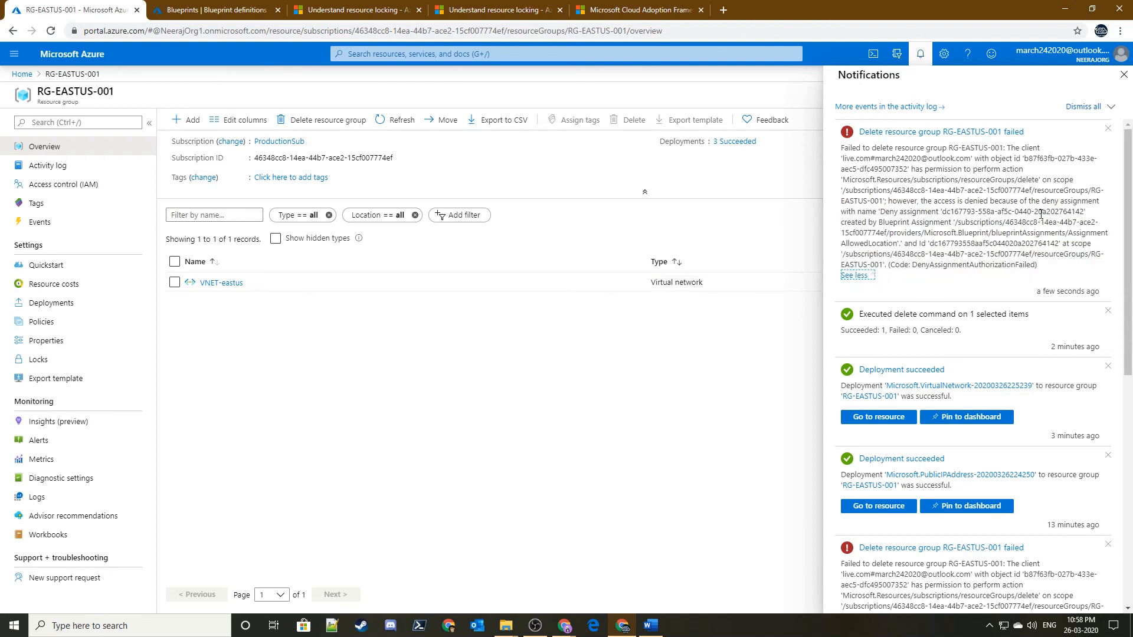
pyautogui.moveTo(845, 223); pyautogui.dragTo(1084, 267)
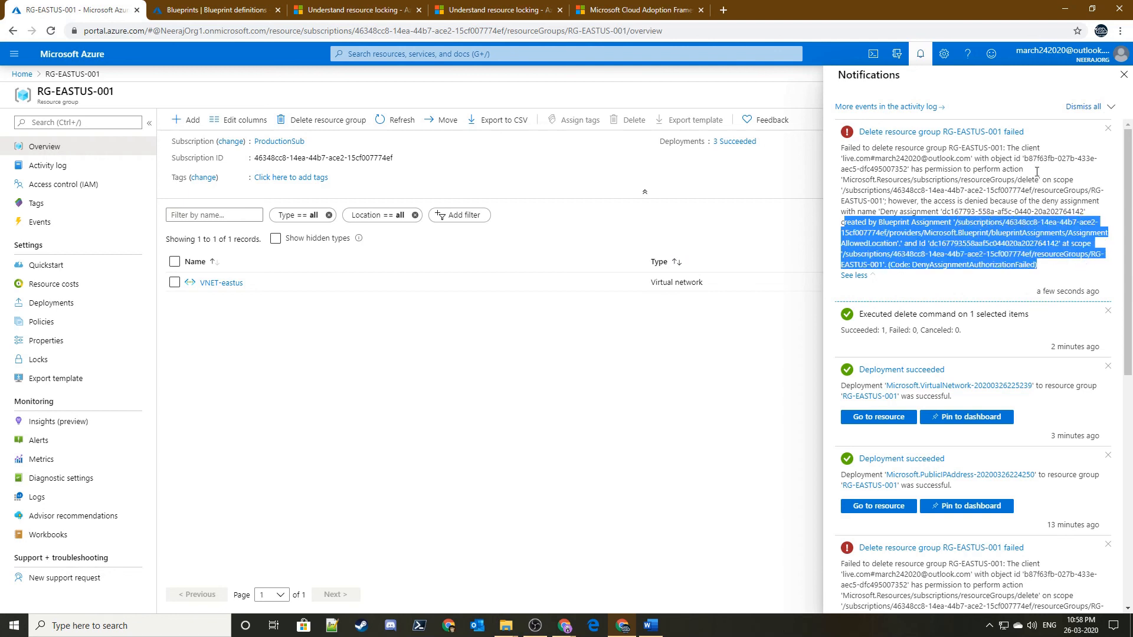
pyautogui.click(1123, 75)
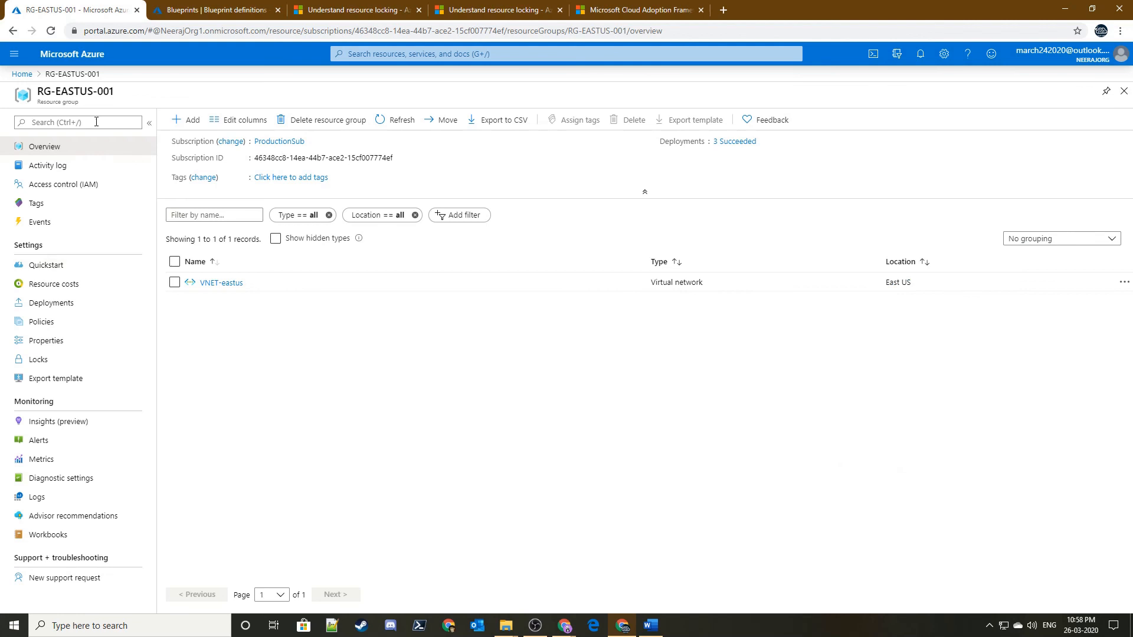
# Step: Look up Assignment-AllowedLocation among the assigned blueprints and return to the assignment list
pyautogui.click(22, 73)
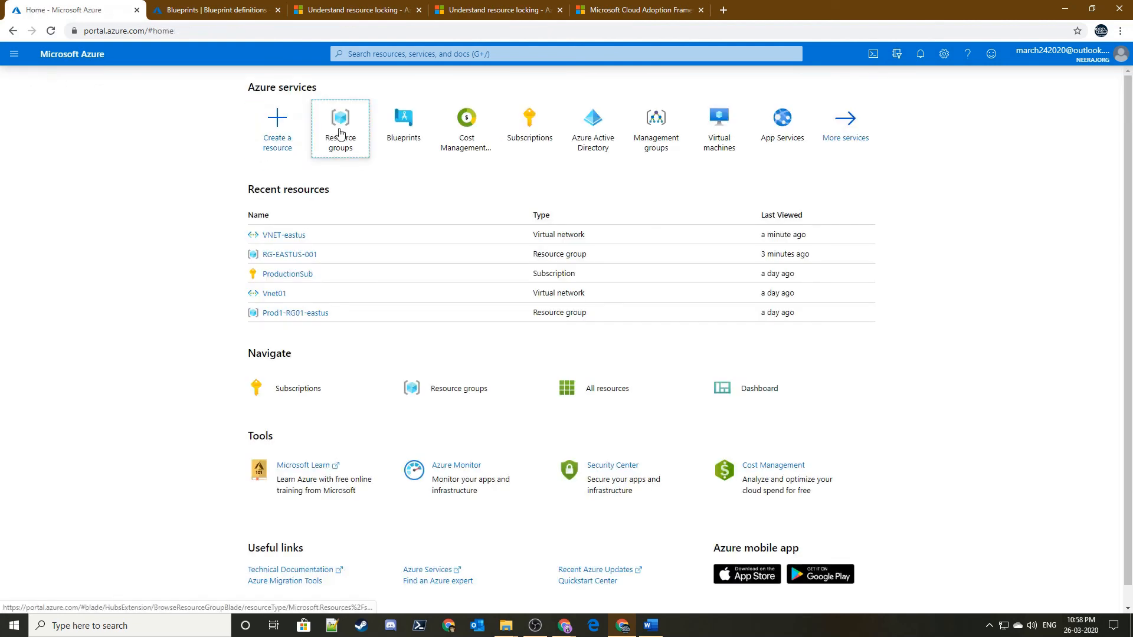
pyautogui.click(336, 141)
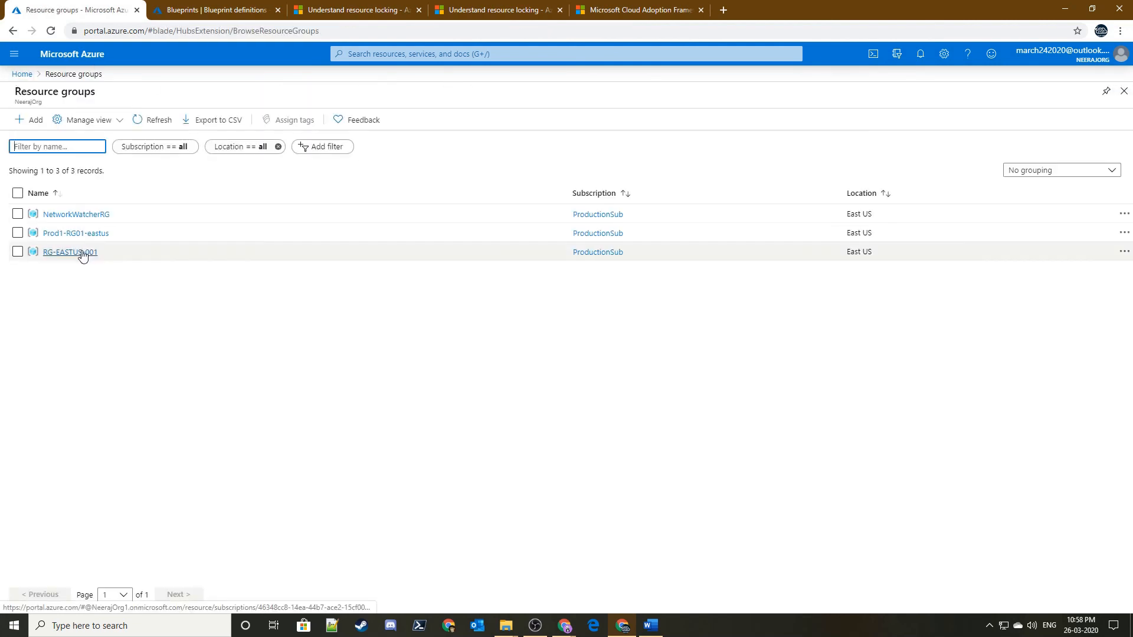
pyautogui.click(18, 72)
pyautogui.click(392, 141)
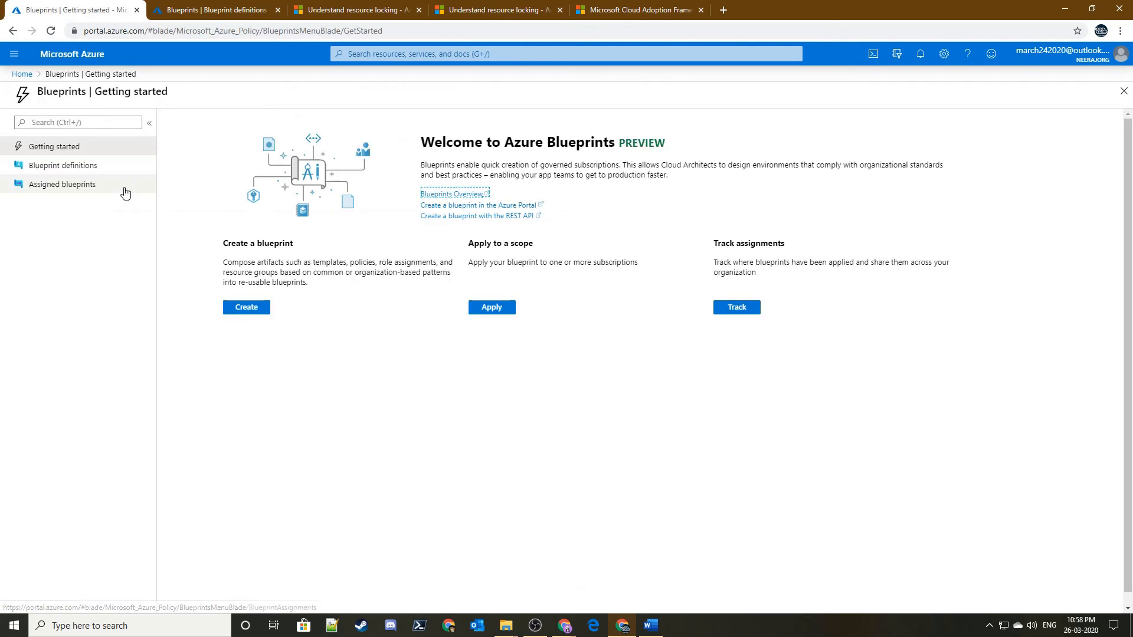
pyautogui.click(73, 168)
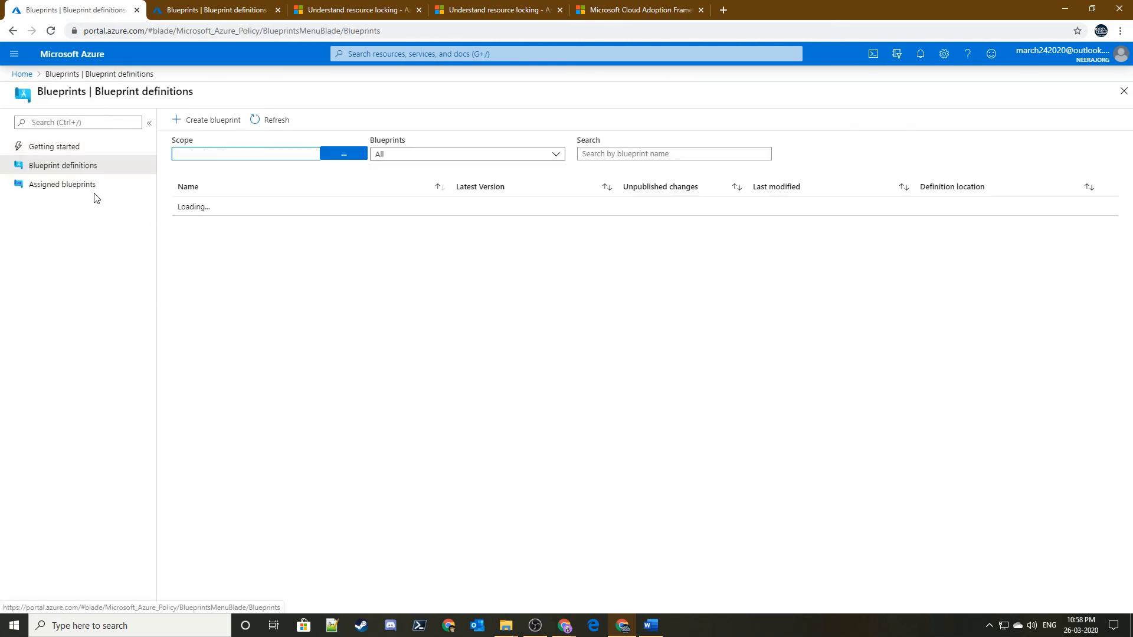
pyautogui.click(83, 186)
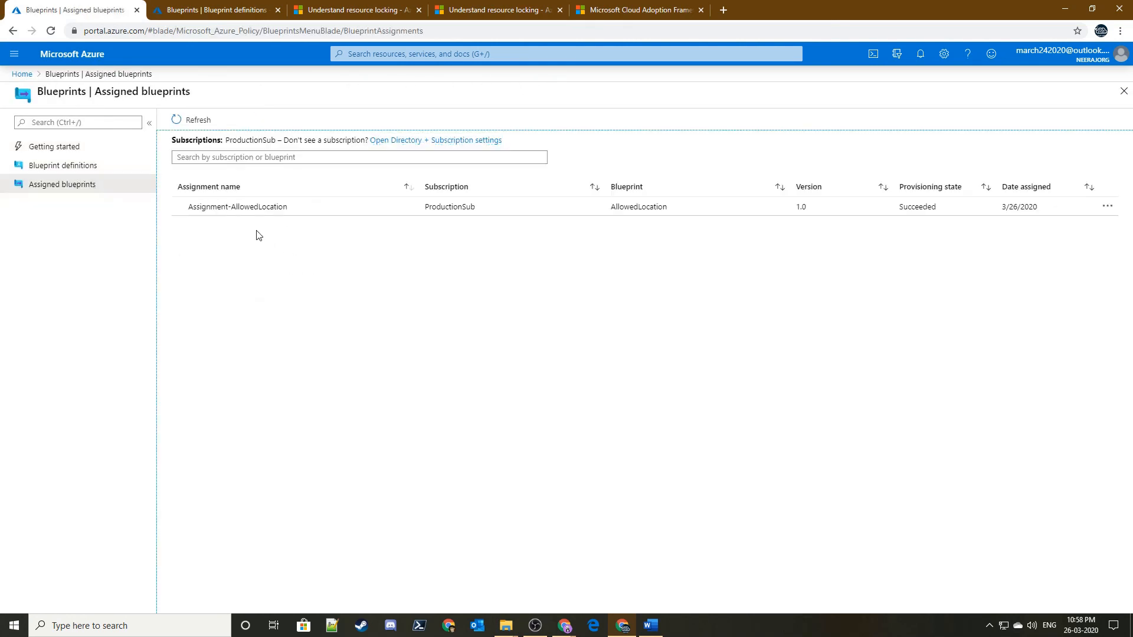
pyautogui.click(265, 207)
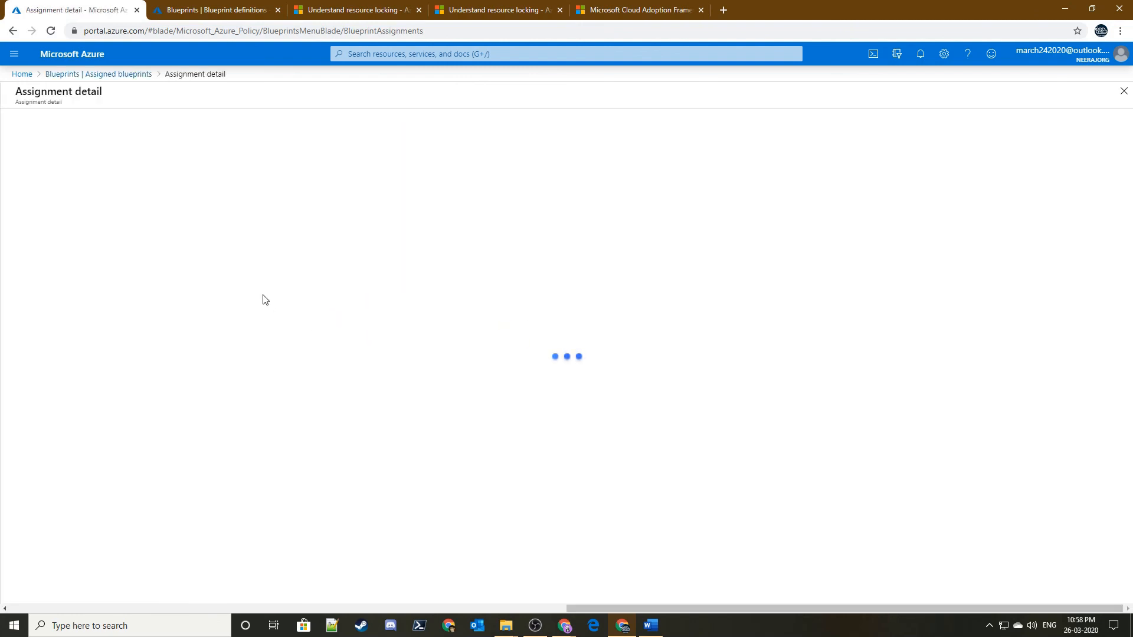
pyautogui.click(89, 74)
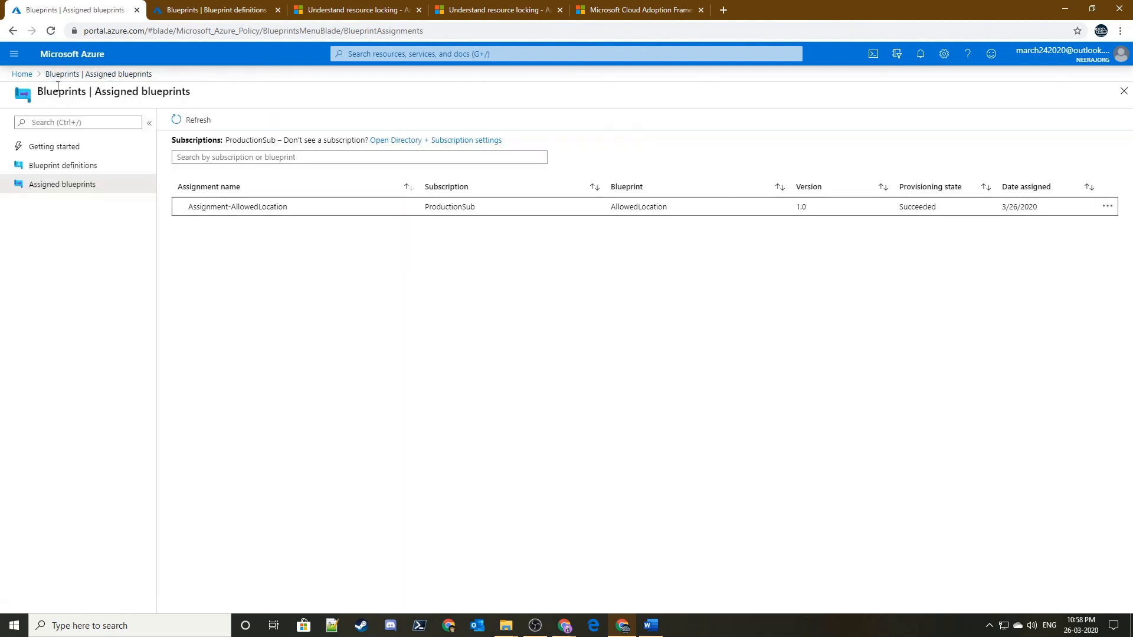
# Step: Open resource group RG-EASTUS-001 and inspect its resource locks
pyautogui.click(21, 74)
pyautogui.click(396, 146)
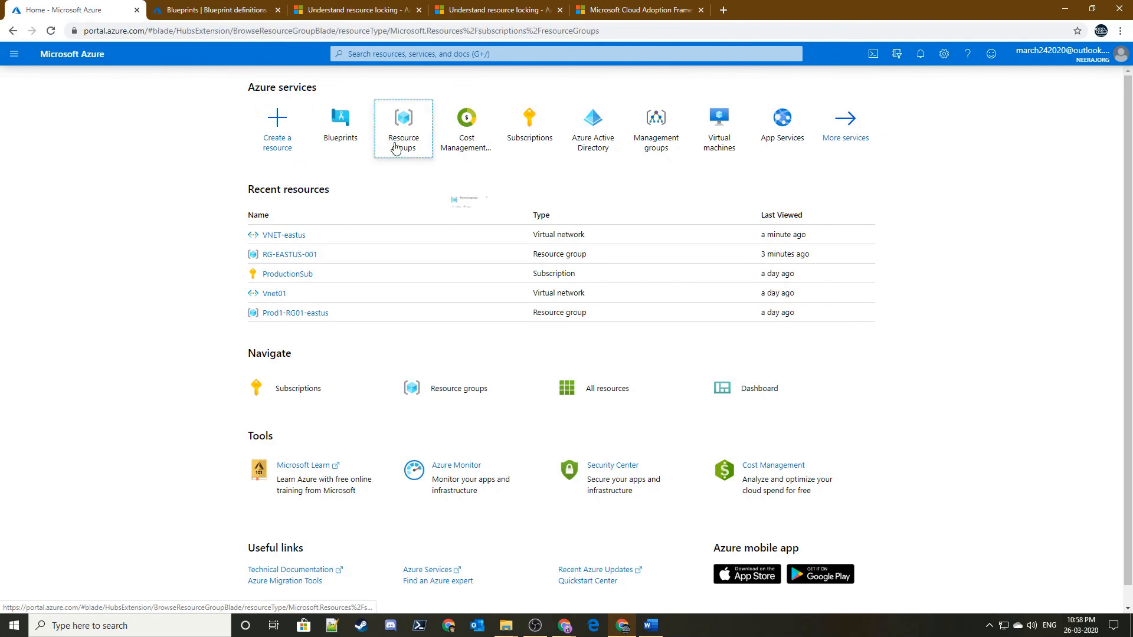
pyautogui.click(61, 252)
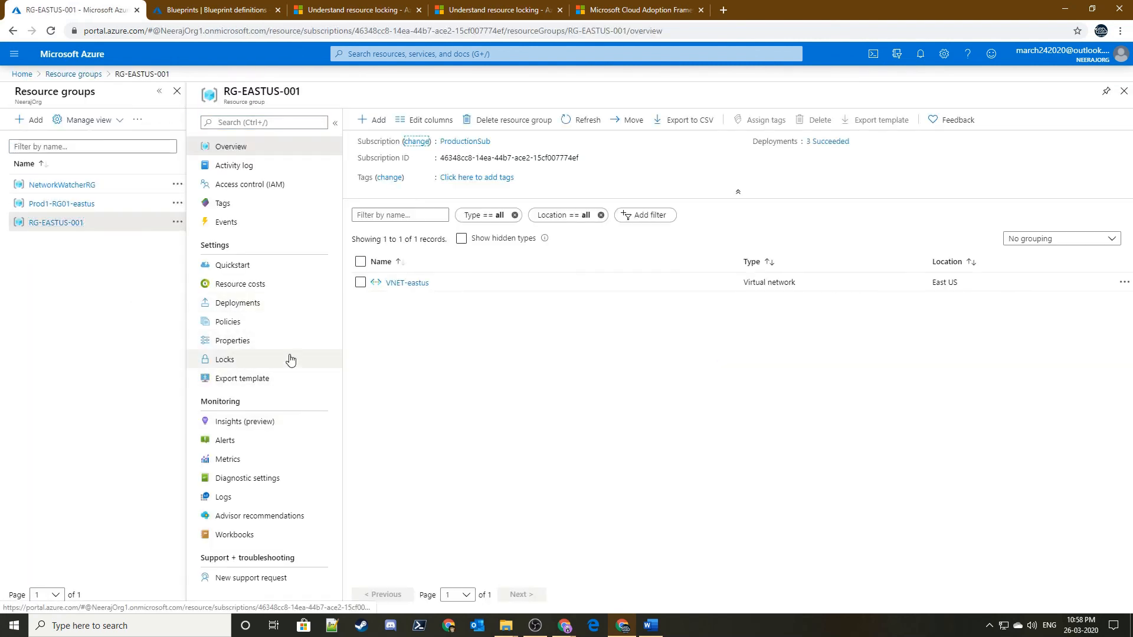
pyautogui.click(264, 359)
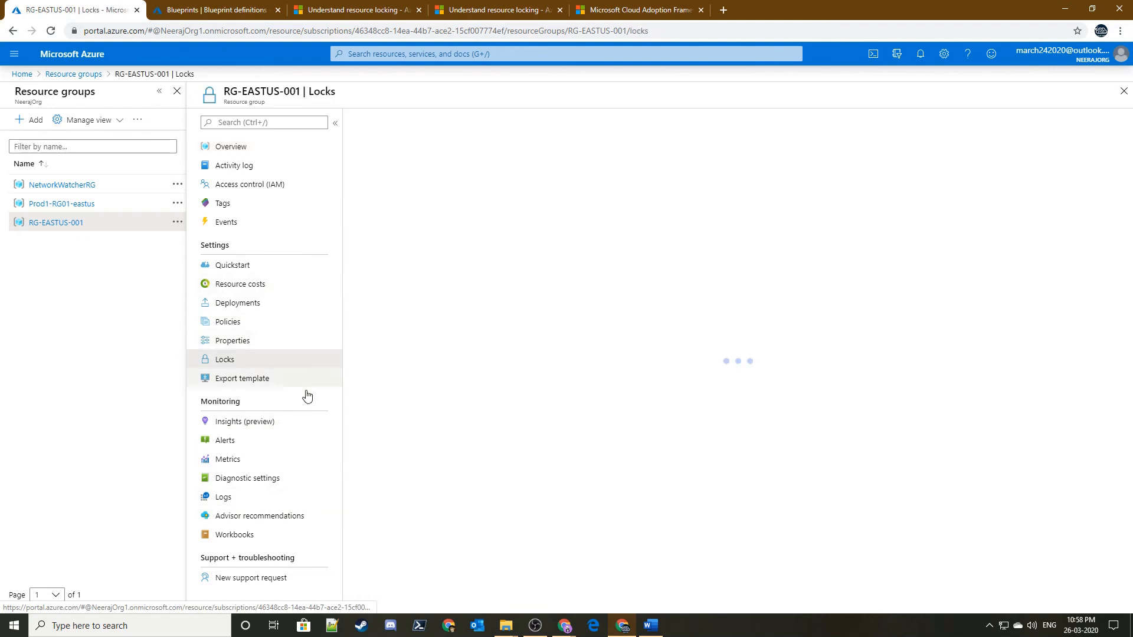
pyautogui.tripleClick(404, 161)
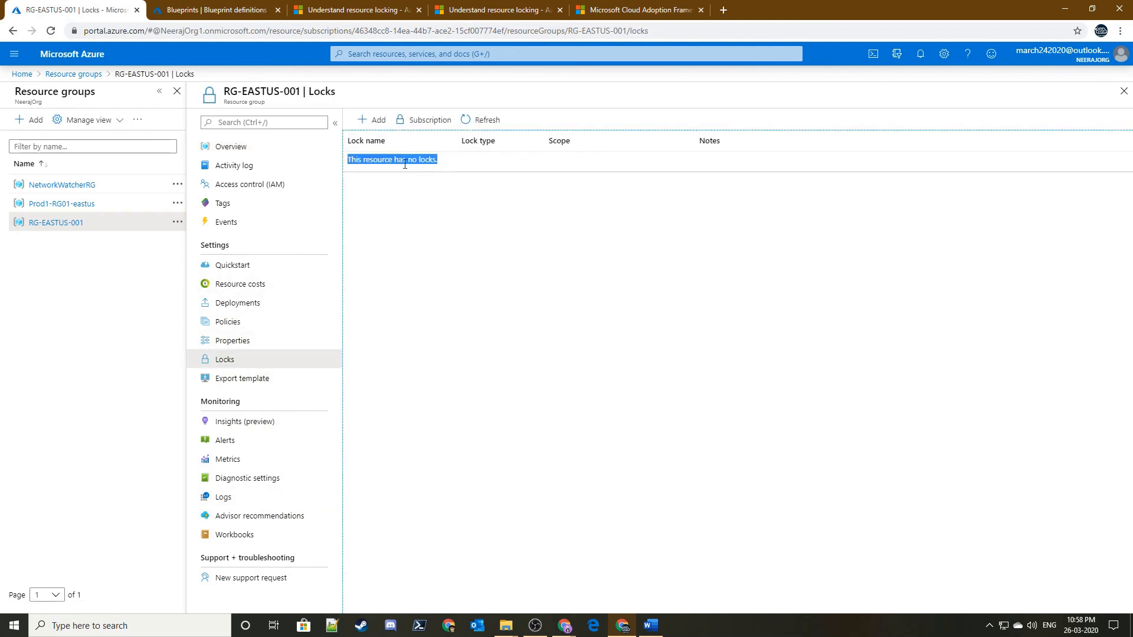
pyautogui.tripleClick(398, 161)
pyautogui.click(450, 209)
# Step: Switch to the Azure Onboarding document in Word and go to the Azure Policy section
pyautogui.click(650, 625)
pyautogui.scroll(-10, 483, 366)
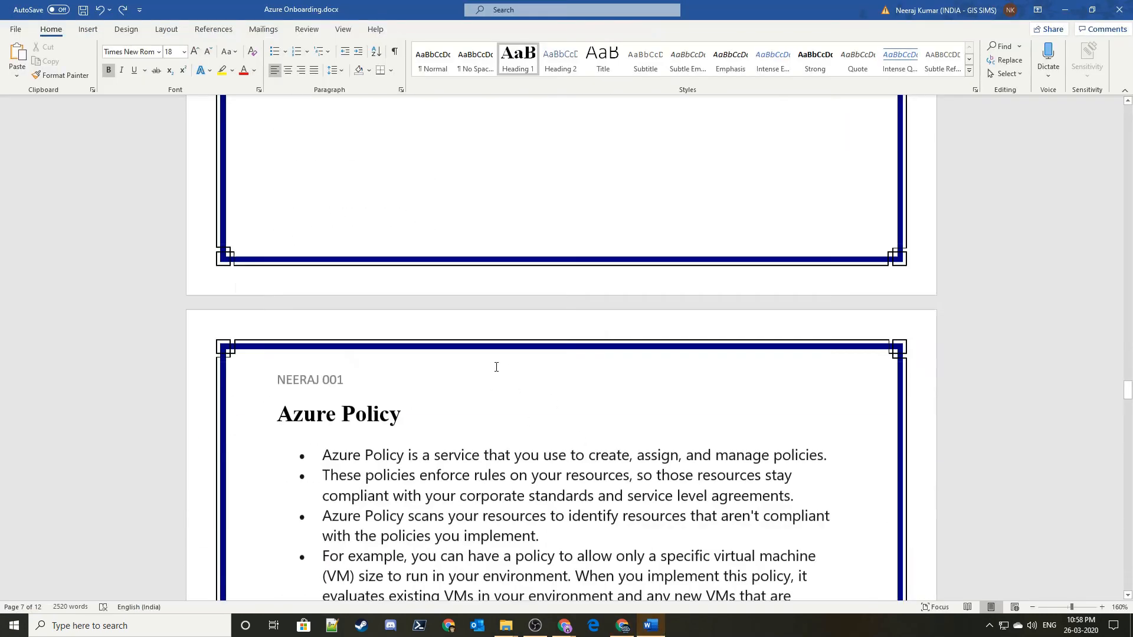
pyautogui.moveTo(404, 181); pyautogui.dragTo(275, 184)
pyautogui.click(542, 254)
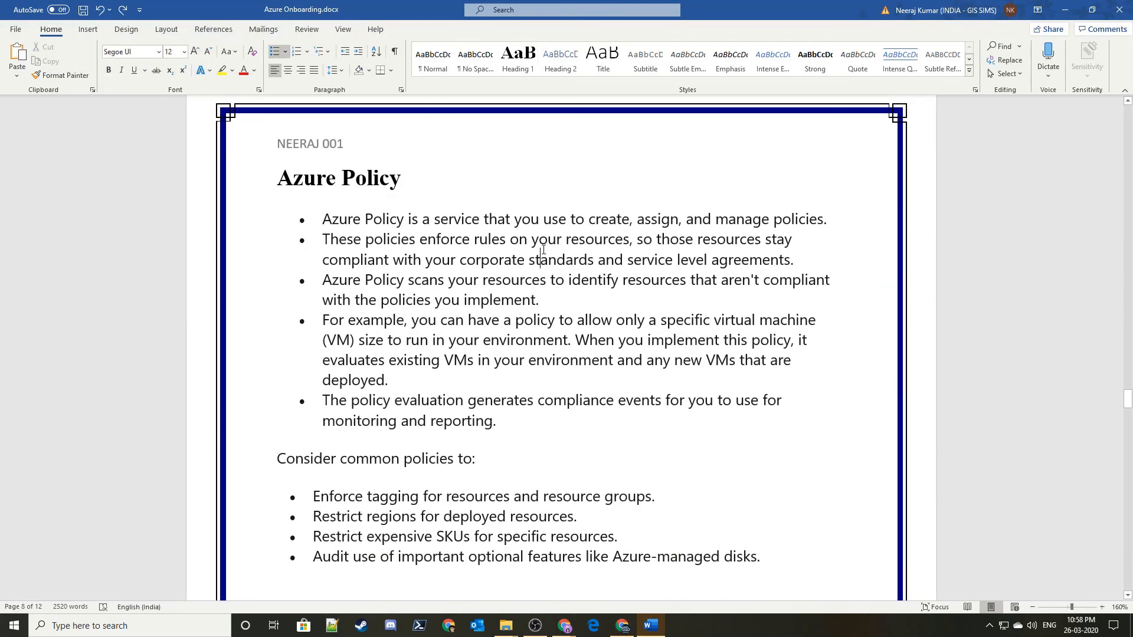